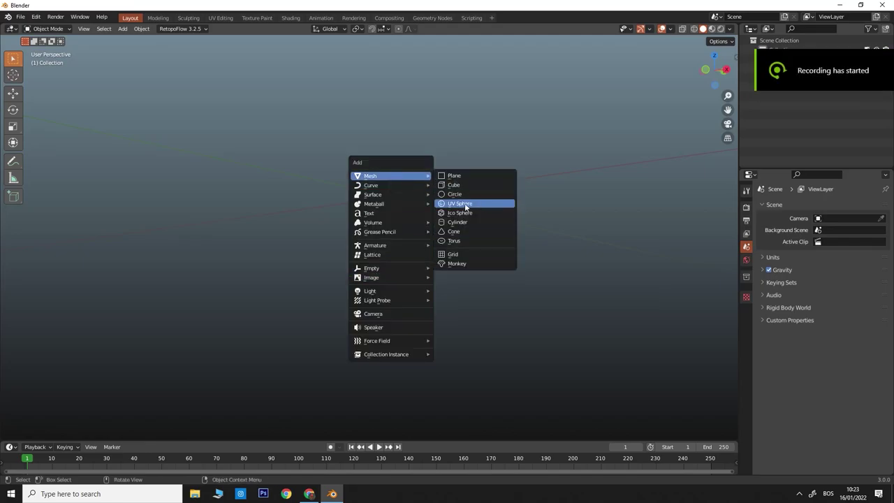
# Add a UV sphere at the origin, scale it, and apply its transforms
pyautogui.click(463, 202)
pyautogui.scroll(-3, 435, 179)
pyautogui.click(55, 482)
pyautogui.moveTo(419, 293); pyautogui.dragTo(442, 277, button='middle')
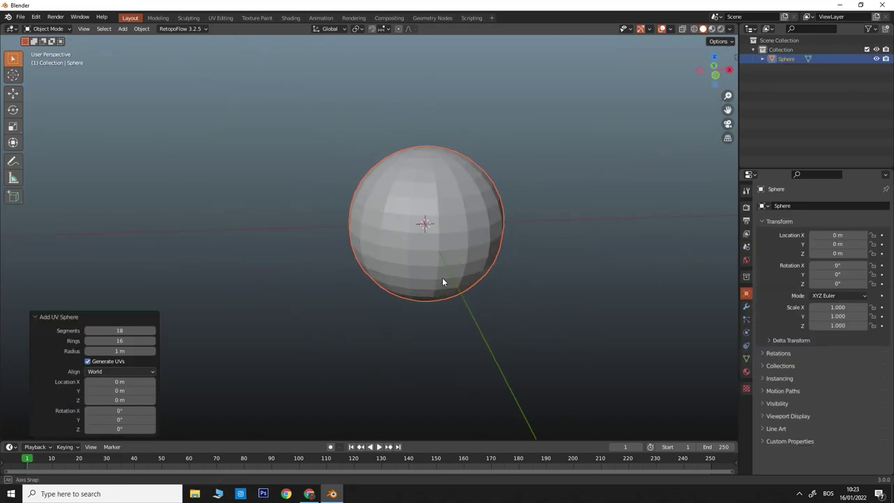
pyautogui.press('s')
pyautogui.press('z')
pyautogui.hotkey('ctrl', 'a')
# Extrude and merge the bottom pole faces to give the sphere a flat base
pyautogui.press('Tab')
pyautogui.moveTo(425, 236); pyautogui.dragTo(438, 206, button='middle')
pyautogui.keyDown('alt'); pyautogui.click(438, 207); pyautogui.keyUp('alt')
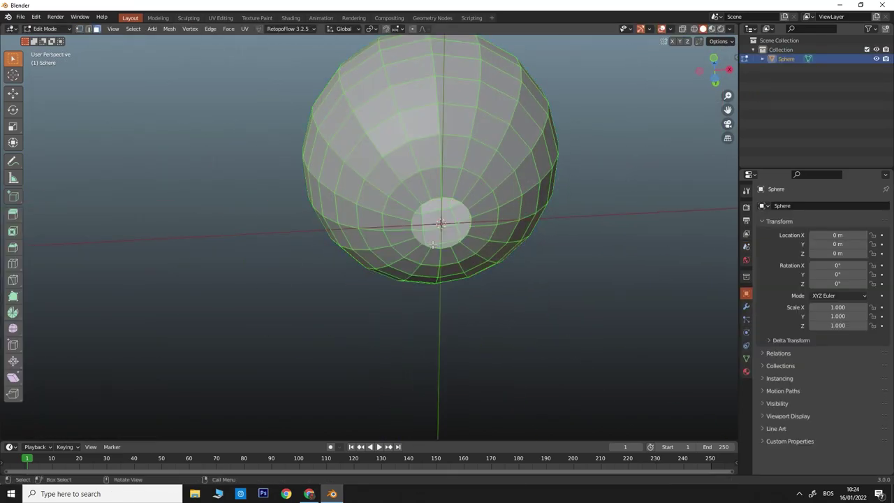
pyautogui.press('e')
pyautogui.press('m')
pyautogui.press('KP_1')
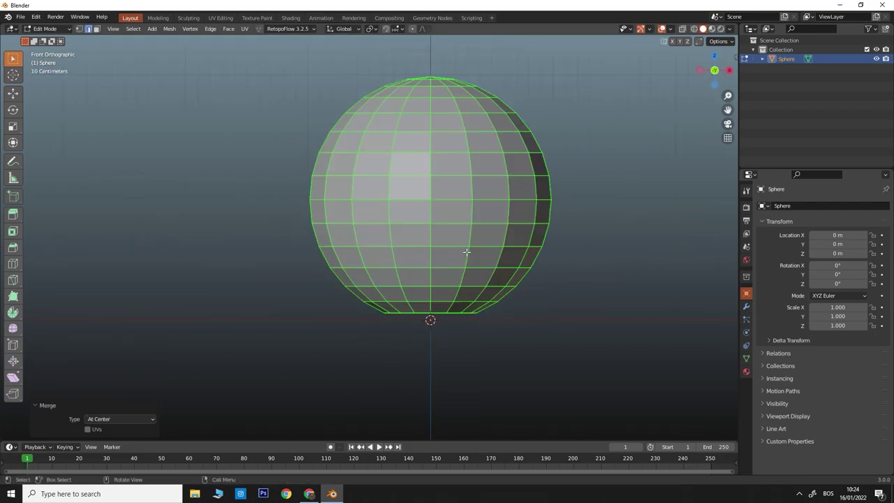
# Delete the top half of the sphere, leaving an open half-sphere
pyautogui.moveTo(294, 63); pyautogui.dragTo(563, 200)
pyautogui.press('x')
pyautogui.click(563, 200)
pyautogui.press('a')
pyautogui.moveTo(562, 199); pyautogui.dragTo(503, 201, button='middle')
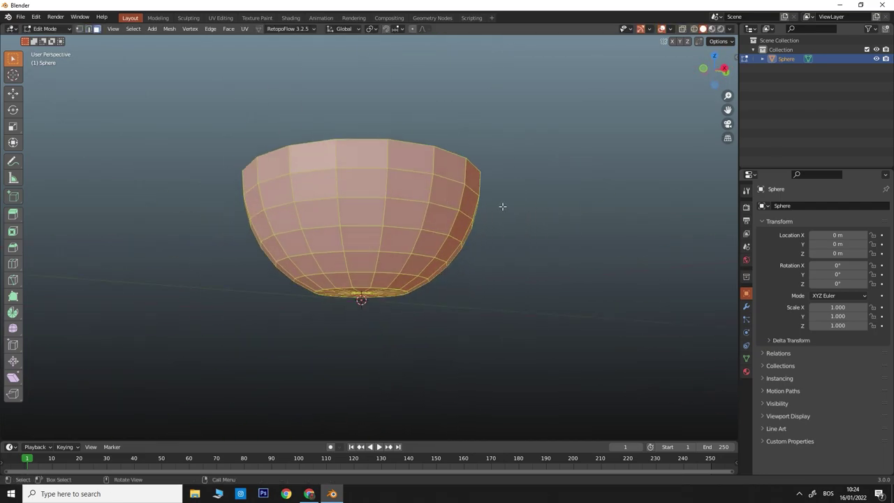
# Give the bowl's shell wall thickness
pyautogui.hotkey('alt', 's')
pyautogui.moveTo(537, 248); pyautogui.dragTo(518, 220, button='middle')
pyautogui.press('Tab')
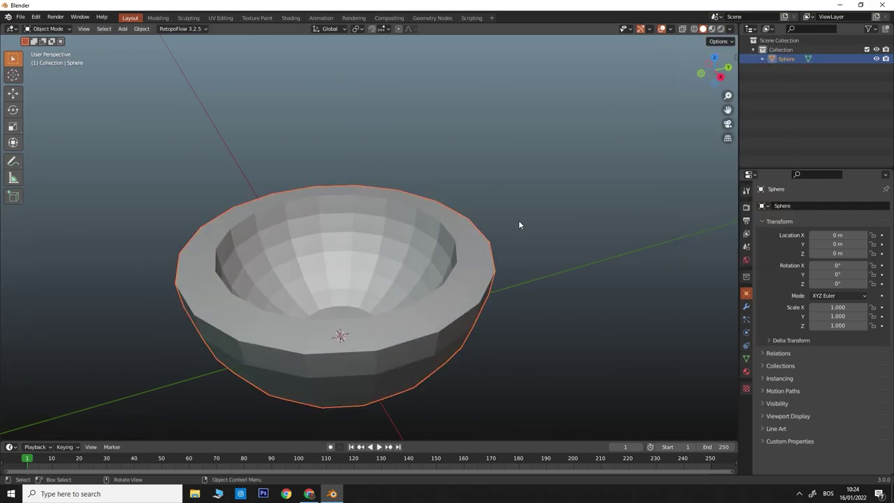
# Raise the bowl on Z onto the ground and apply its transforms
pyautogui.press('KP_1')
pyautogui.press('g')
pyautogui.press('z')
pyautogui.click(425, 208)
pyautogui.hotkey('ctrl', 'a')
pyautogui.moveTo(426, 208); pyautogui.dragTo(399, 202, button='middle')
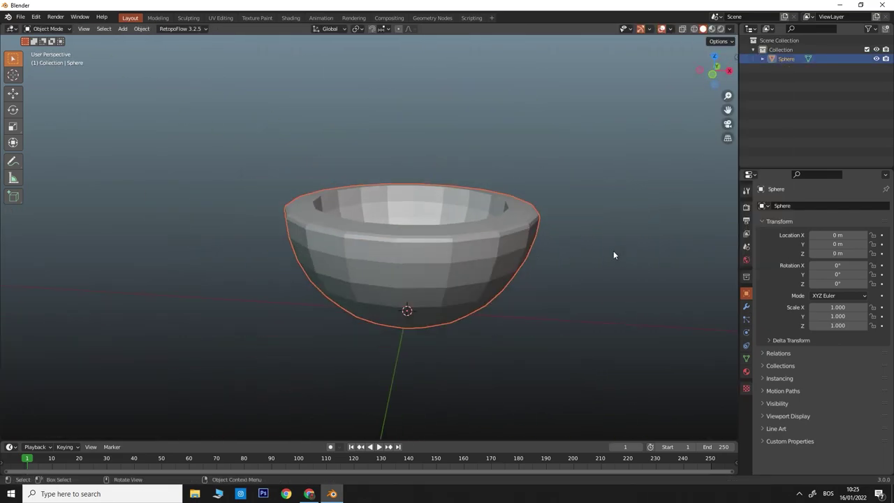
pyautogui.moveTo(613, 250)
pyautogui.mouseDown(button='middle')
pyautogui.moveTo(379, 175)
pyautogui.moveTo(403, 255)
pyautogui.moveTo(439, 231)
pyautogui.moveTo(392, 272)
pyautogui.mouseUp(button='middle')
# Add a plane and move it along Y beyond the bowl's rim
pyautogui.press('Tab')
pyautogui.press('Tab')
pyautogui.hotkey('ctrl', 'a')
pyautogui.press('KP_7')
pyautogui.hotkey('shift', 'a')
pyautogui.press('g')
pyautogui.press('y')
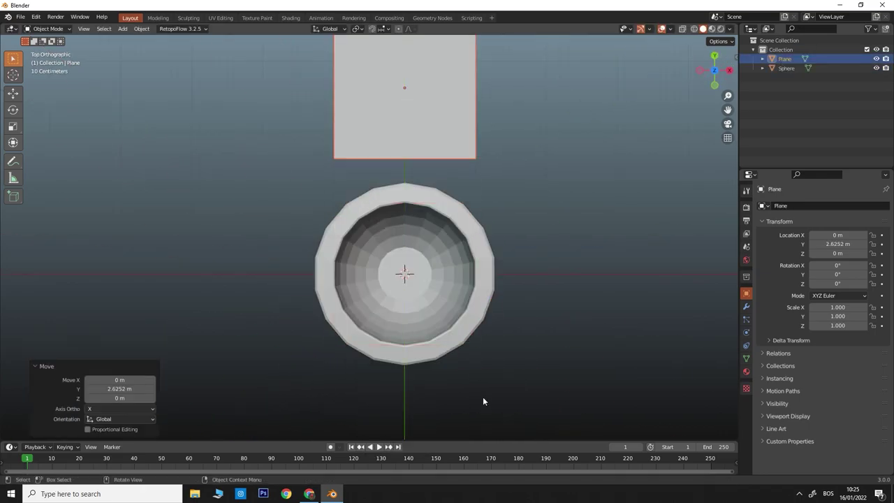
pyautogui.keyDown('shift'); pyautogui.moveTo(502, 97); pyautogui.dragTo(482, 230, button='middle'); pyautogui.keyUp('shift')
# Scale the plane on Y into a narrow strip for the spoon
pyautogui.press('s')
pyautogui.press('y')
pyautogui.press('s')
pyautogui.click(399, 233)
pyautogui.press('Tab')
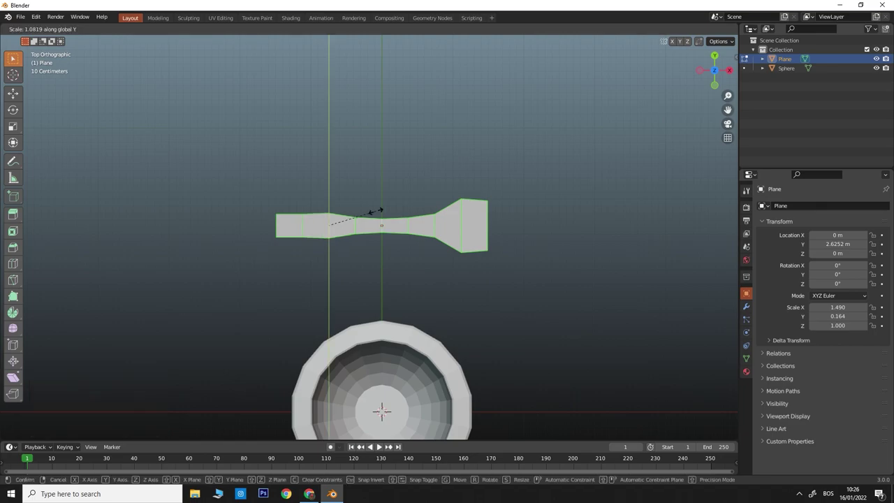
pyautogui.click(275, 228)
pyautogui.moveTo(274, 228); pyautogui.dragTo(439, 265, button='middle')
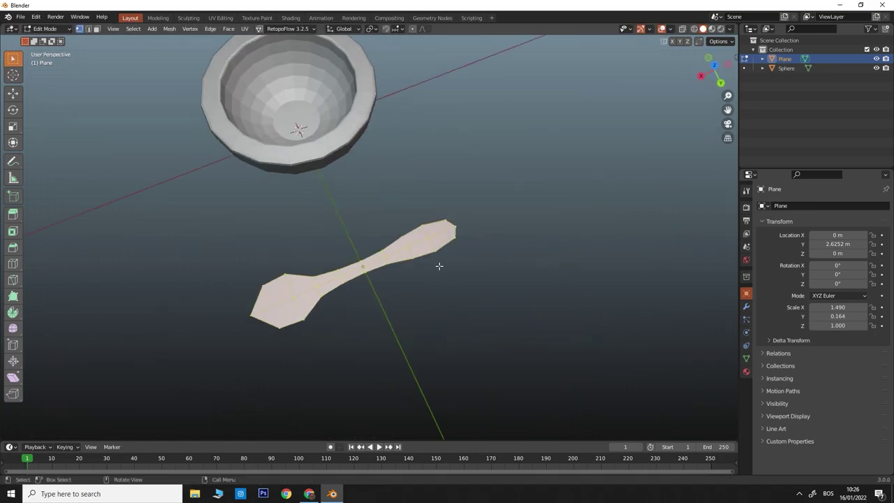
# Add a loop cut across the strip and scale vertices on Y to flatten the tip
pyautogui.hotkey('ctrl', 'r')
pyautogui.click(421, 275)
pyautogui.press('KP_7')
pyautogui.press('s')
pyautogui.press('y')
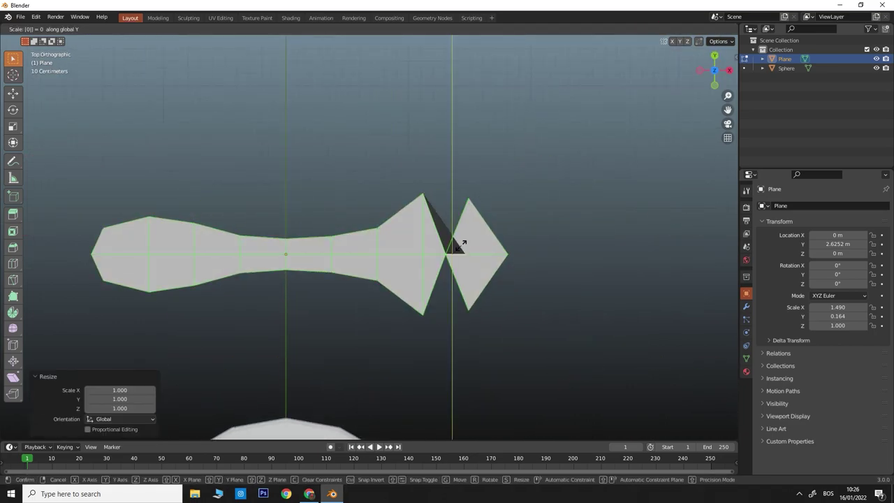
pyautogui.press('x')
pyautogui.press('x')
pyautogui.click(513, 271)
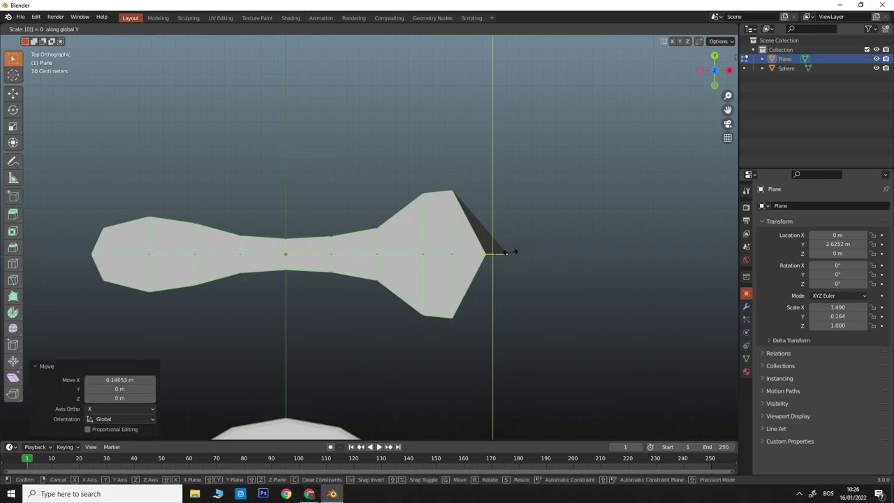
# Scale the tip vertices to 0 on X and shift vertices along X into a spoon head
pyautogui.press('s')
pyautogui.press('x')
pyautogui.press('0')
pyautogui.press('Return')
pyautogui.press('g')
pyautogui.moveTo(507, 287)
pyautogui.mouseDown(button='middle')
pyautogui.moveTo(429, 169)
pyautogui.moveTo(375, 235)
pyautogui.mouseUp(button='middle')
pyautogui.press('KP_7')
pyautogui.press('g')
pyautogui.press('x')
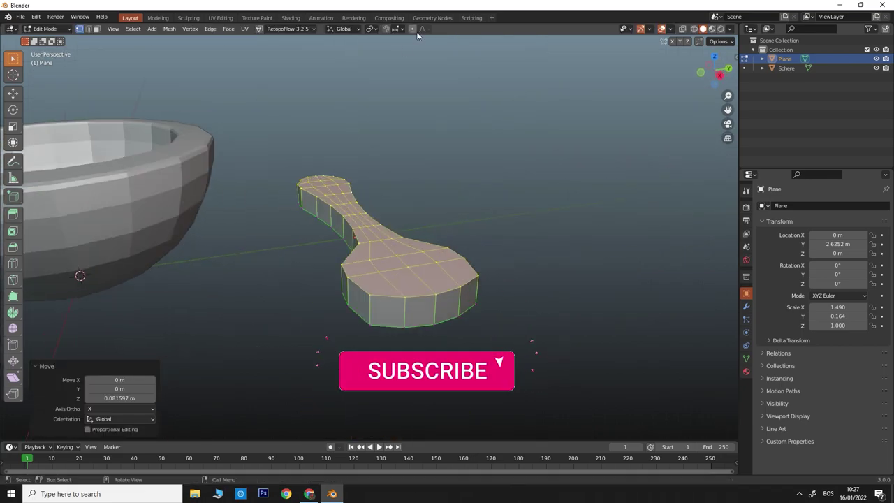
# Curve the spoon head by moving its tip with proportional editing on
pyautogui.click(412, 30)
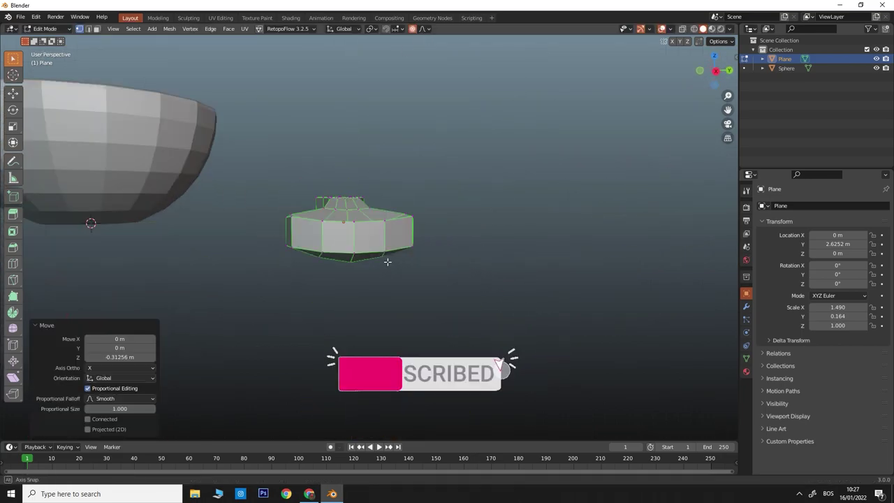
pyautogui.moveTo(387, 259)
pyautogui.mouseDown(button='middle')
pyautogui.moveTo(287, 241)
pyautogui.moveTo(489, 284)
pyautogui.mouseUp(button='middle')
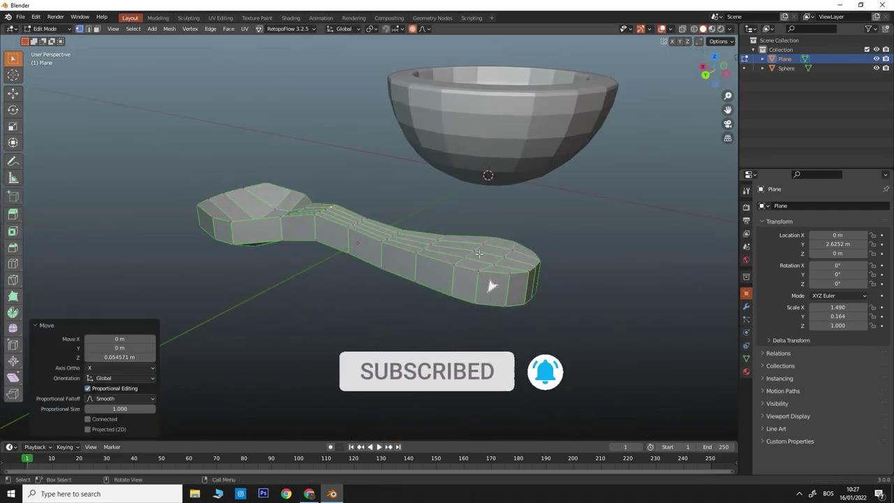
pyautogui.press('g')
pyautogui.scroll(10, 359, 235)
pyautogui.click(359, 235)
pyautogui.moveTo(359, 235)
pyautogui.mouseDown(button='middle')
pyautogui.moveTo(623, 263)
pyautogui.moveTo(460, 286)
pyautogui.moveTo(384, 250)
pyautogui.mouseUp(button='middle')
# Recalculate the spoon's normals and rest it tilted 21.4° inside the bowl
pyautogui.press('a')
pyautogui.hotkey('shift', 'n')
pyautogui.press('KP_7')
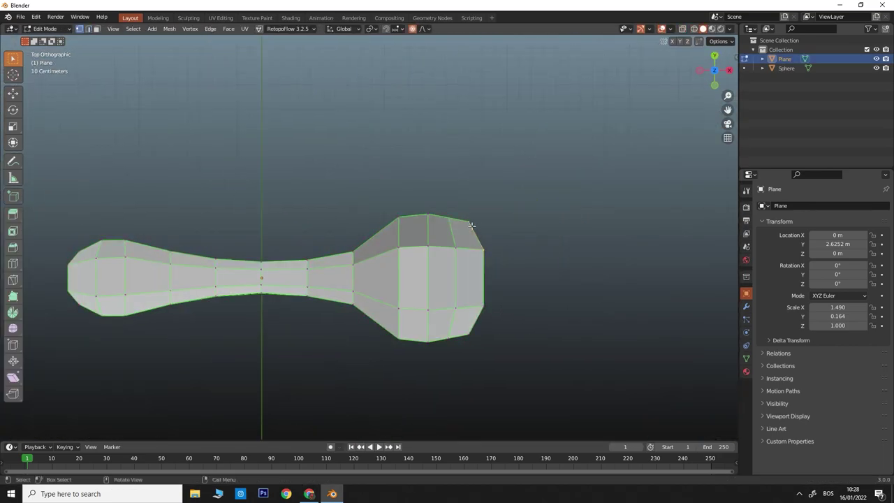
pyautogui.press('g')
pyautogui.click(519, 343)
pyautogui.moveTo(519, 343)
pyautogui.mouseDown(button='middle')
pyautogui.moveTo(380, 243)
pyautogui.moveTo(203, 334)
pyautogui.mouseUp(button='middle')
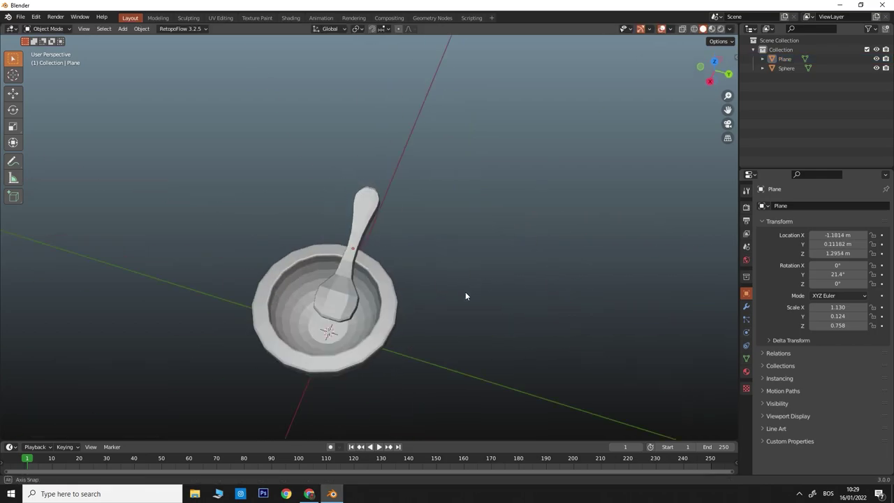
pyautogui.moveTo(465, 291); pyautogui.dragTo(395, 254, button='middle')
# Make the new left area a UV Editor and apply all transforms to the spoon
pyautogui.click(11, 29)
pyautogui.click(30, 75)
pyautogui.hotkey('ctrl', 'a')
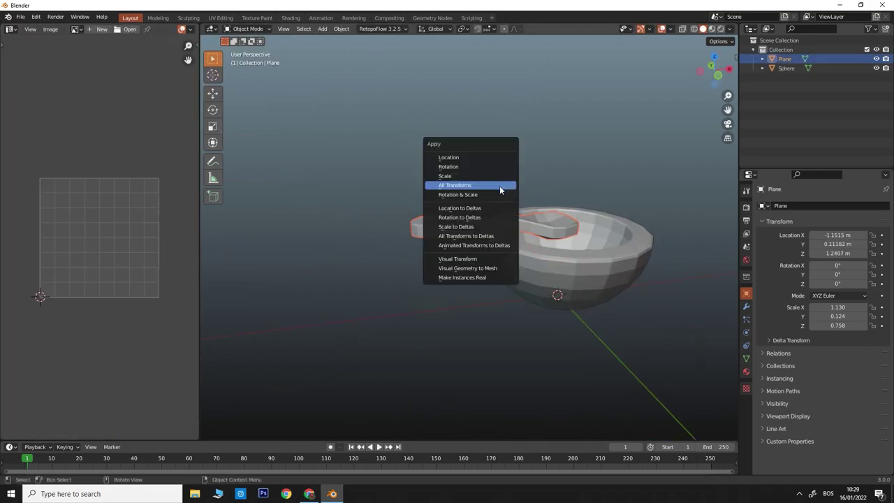
pyautogui.click(500, 186)
# Add a loop cut along the spoon handle and scale it to 0.951 on Y
pyautogui.press('Tab')
pyautogui.hotkey('ctrl', 'r')
pyautogui.click(431, 238)
pyautogui.moveTo(432, 238); pyautogui.dragTo(517, 220, button='middle')
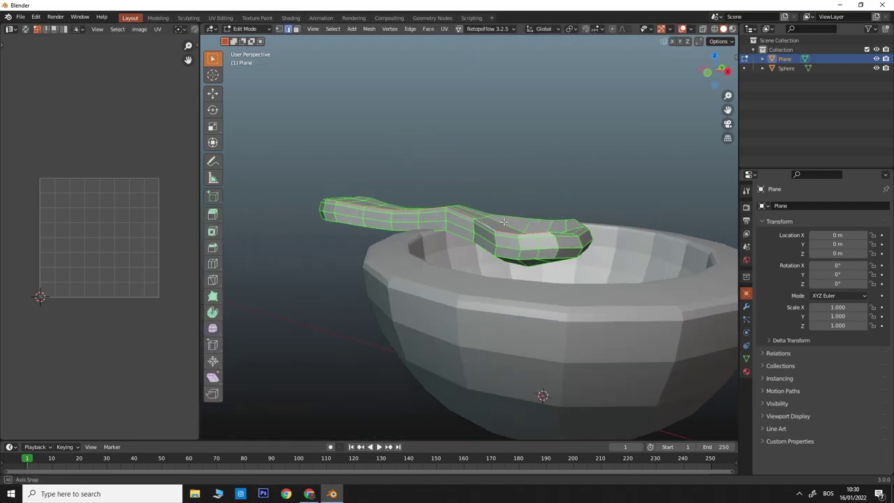
pyautogui.moveTo(516, 219)
pyautogui.mouseDown(button='middle')
pyautogui.moveTo(479, 227)
pyautogui.moveTo(457, 250)
pyautogui.moveTo(468, 240)
pyautogui.moveTo(461, 403)
pyautogui.moveTo(511, 164)
pyautogui.moveTo(547, 317)
pyautogui.moveTo(454, 279)
pyautogui.mouseUp(button='middle')
pyautogui.press('s')
pyautogui.press('y')
pyautogui.click(480, 227)
# Isolate the spoon, UV-unwrap the whole mesh, and arrange its UV islands
pyautogui.rightClick(461, 404)
pyautogui.press('KP_Divide')
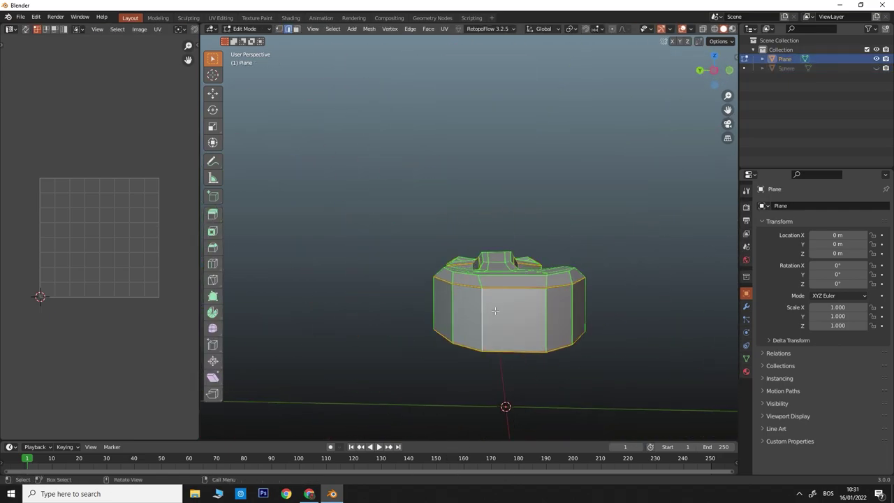
pyautogui.press('a')
pyautogui.press('u')
pyautogui.scroll(-2, 98, 237)
pyautogui.moveTo(98, 237); pyautogui.dragTo(165, 131)
pyautogui.press('KP_Divide')
# Select the whole bowl mesh and UV-unwrap it
pyautogui.keyDown('alt'); pyautogui.click(664, 367); pyautogui.keyUp('alt')
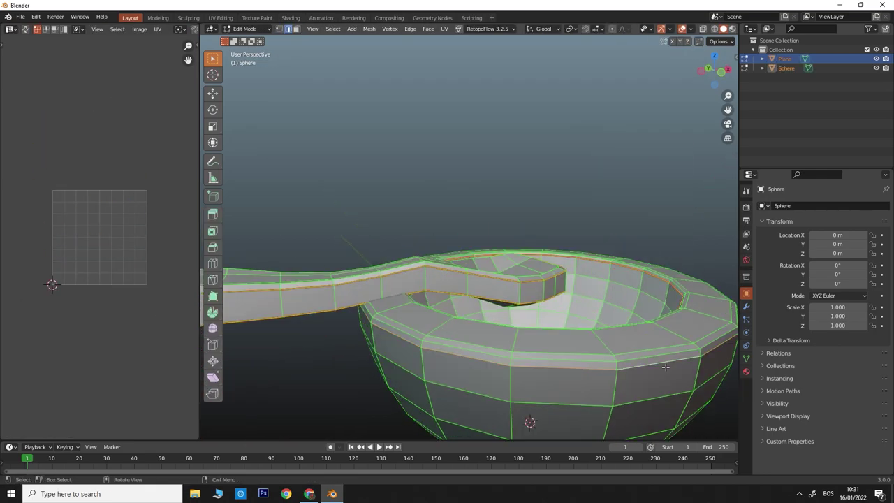
pyautogui.moveTo(631, 331)
pyautogui.mouseDown(button='middle')
pyautogui.moveTo(594, 279)
pyautogui.moveTo(559, 293)
pyautogui.mouseUp(button='middle')
pyautogui.press('a')
pyautogui.press('u')
# Pack bowl and spoon UVs at 2k with Rescale UV-Charts and Pre-Rotate off
pyautogui.press('n')
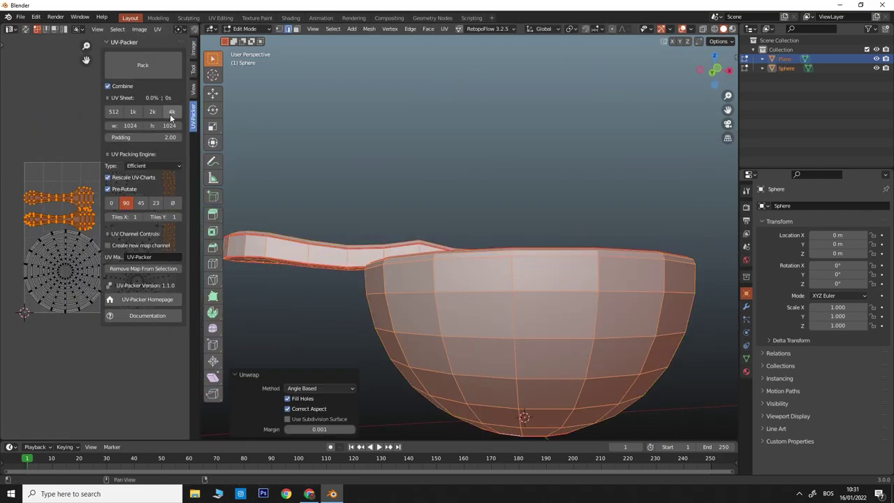
pyautogui.click(143, 65)
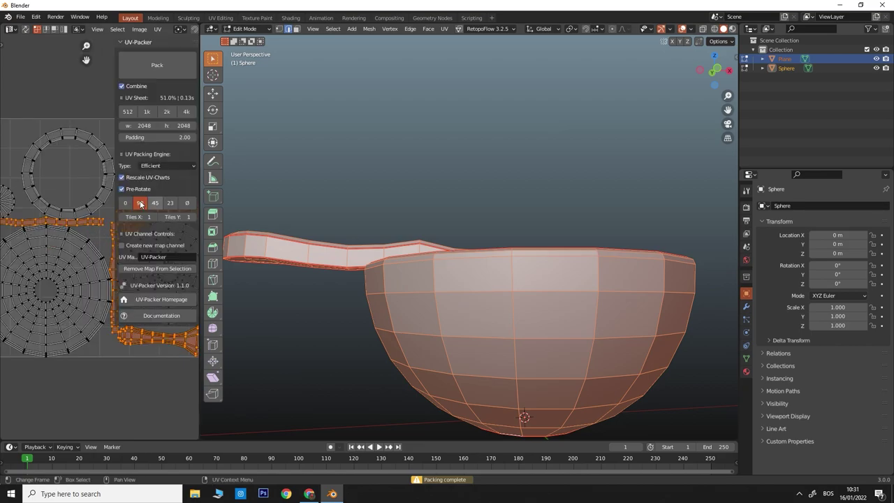
pyautogui.click(132, 111)
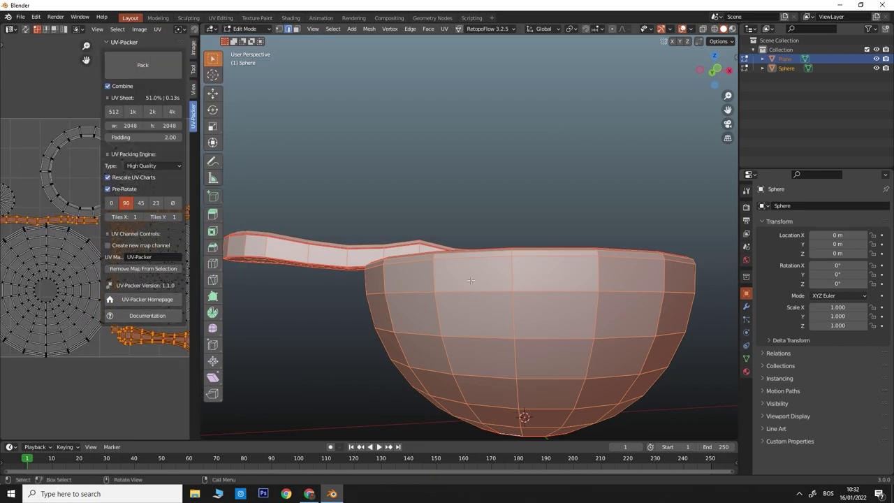
pyautogui.click(156, 29)
pyautogui.click(182, 175)
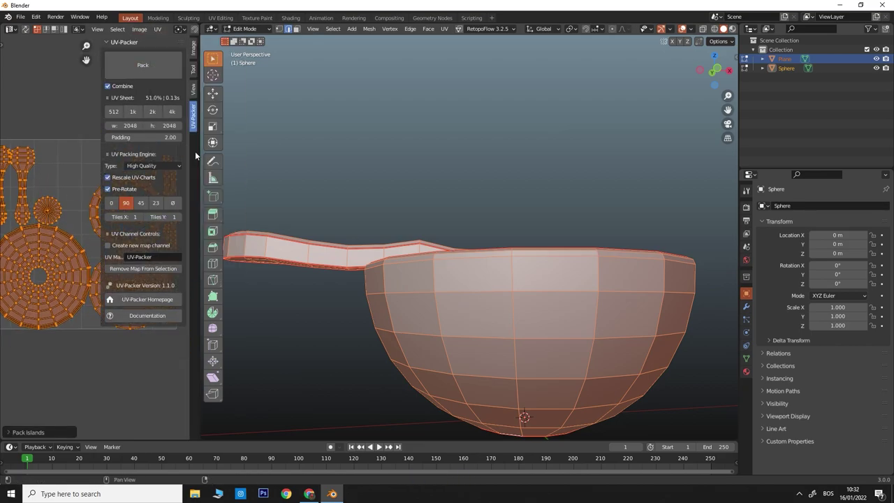
pyautogui.moveTo(201, 209); pyautogui.dragTo(407, 210)
pyautogui.click(314, 188)
pyautogui.click(314, 178)
pyautogui.click(341, 68)
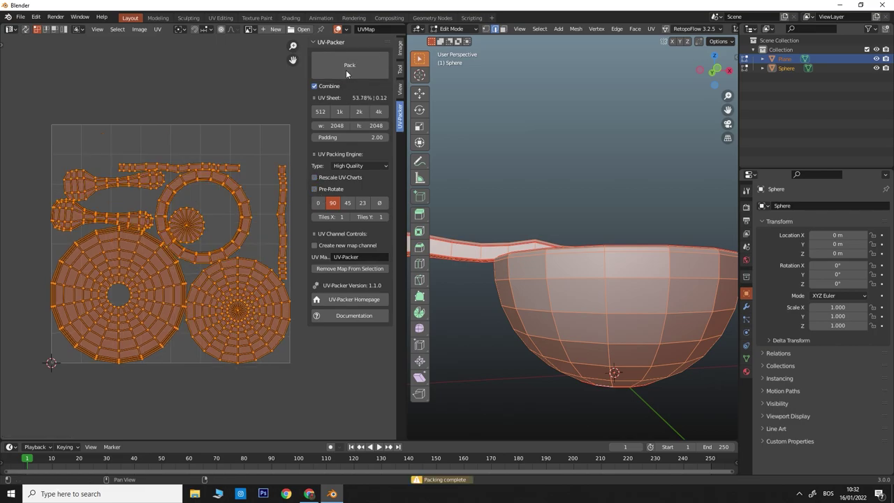
pyautogui.scroll(8, 210, 210)
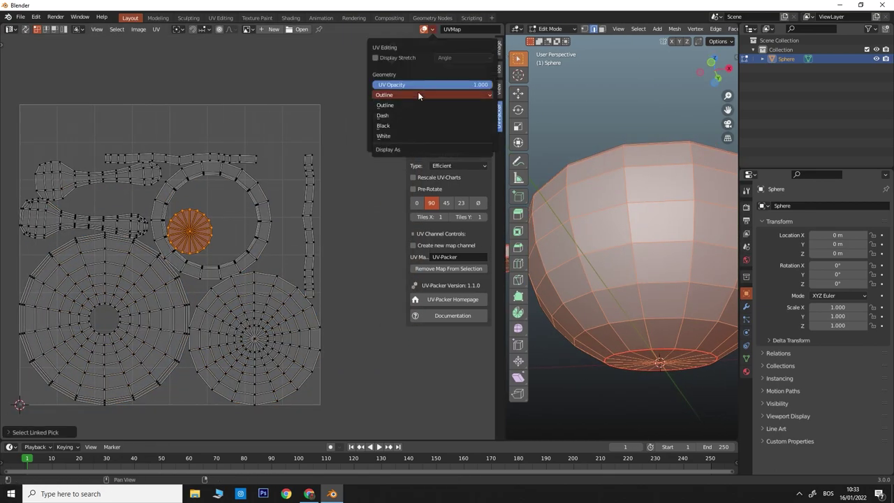
# Repack the UV islands with a padding of 6
pyautogui.click(270, 29)
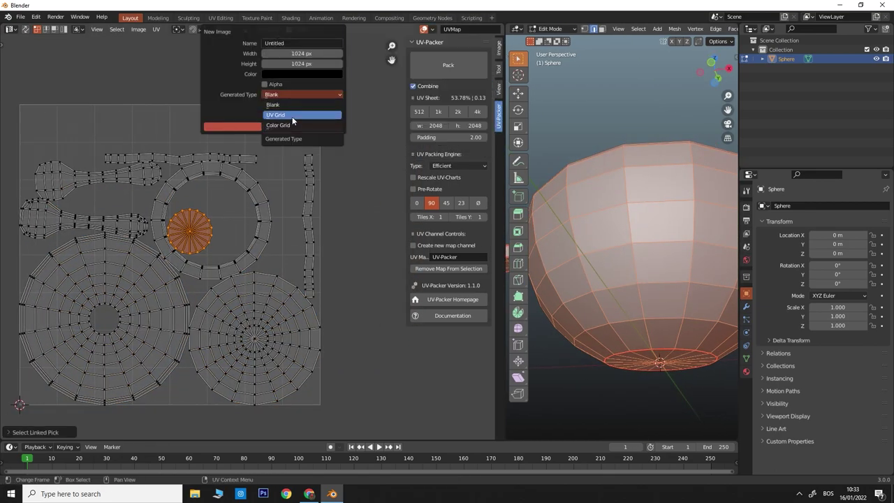
pyautogui.click(285, 126)
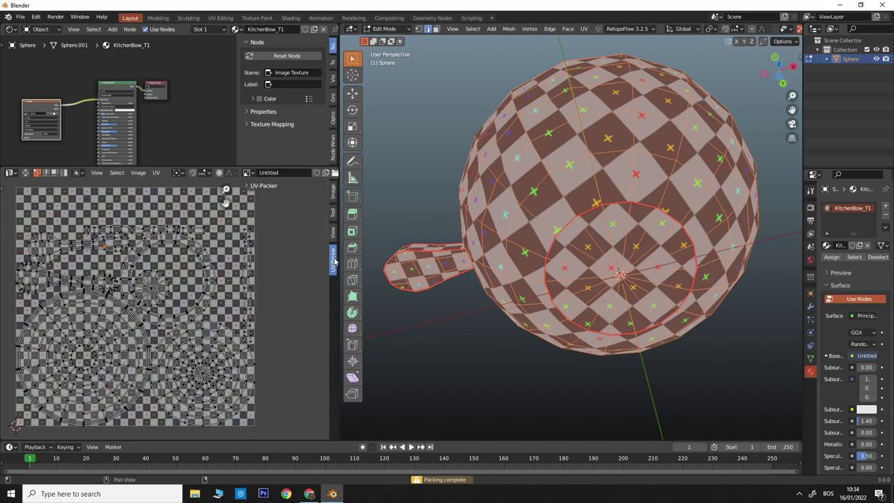
pyautogui.click(282, 208)
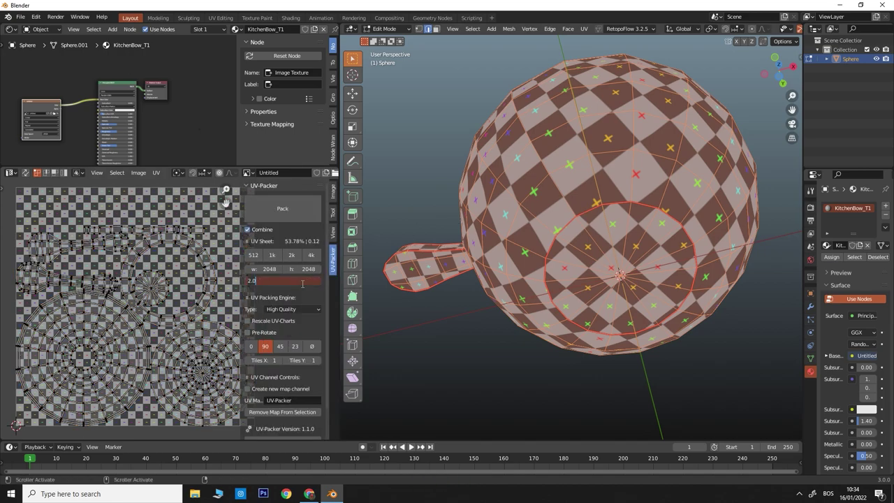
pyautogui.write('6')
pyautogui.press('Return')
pyautogui.scroll(4, 140, 315)
pyautogui.press('s')
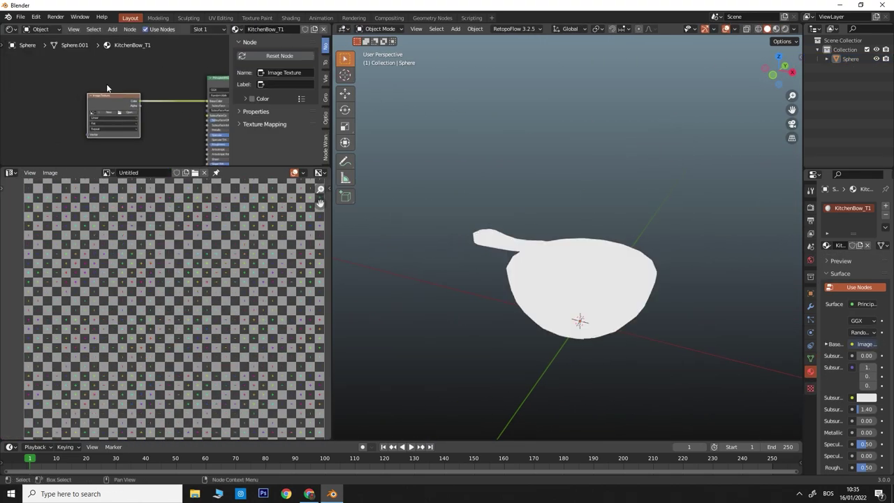
# Create a brown 2048×2048 image named KitchenBow_T11 for painting
pyautogui.click(142, 159)
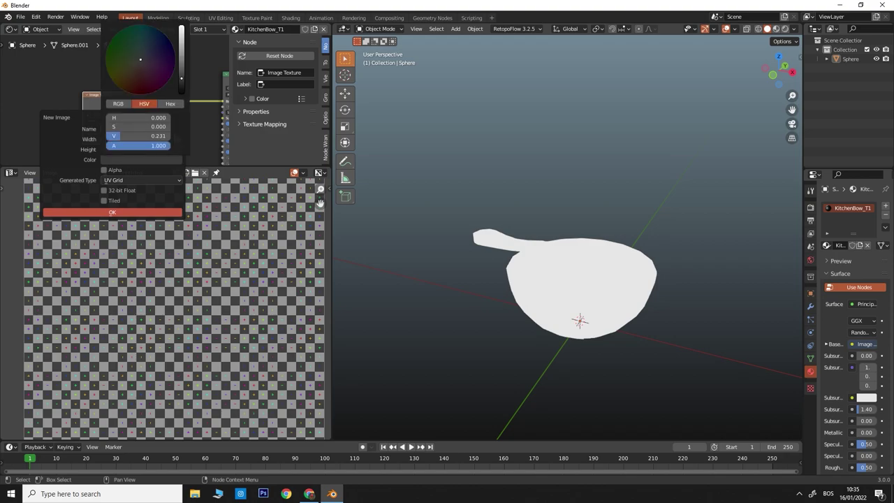
pyautogui.click(112, 212)
pyautogui.press('Tab')
pyautogui.click(249, 172)
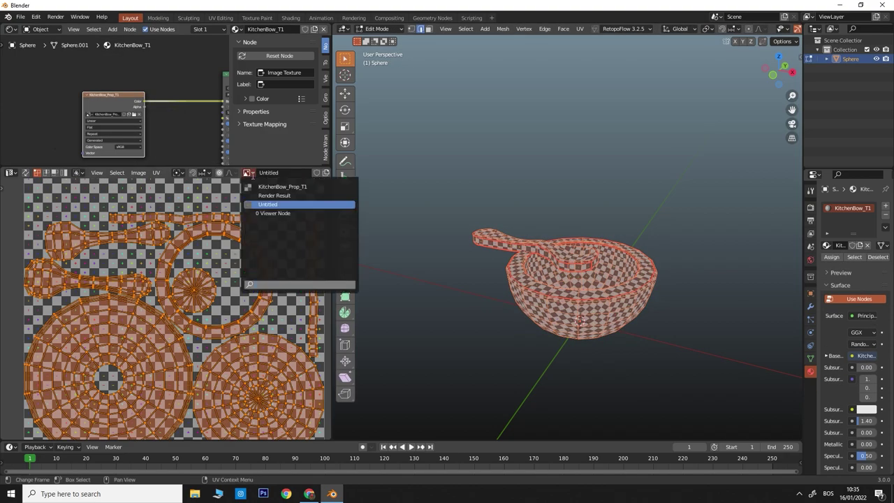
pyautogui.click(299, 202)
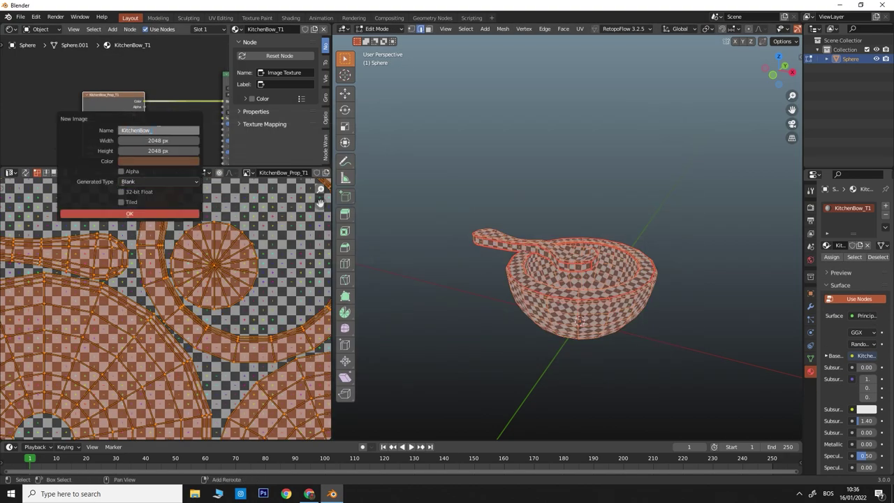
pyautogui.write('T11')
pyautogui.press('Return')
pyautogui.press('Tab')
# Paint dark wood-grain grooves and streaks down the bowl's outer side
pyautogui.moveTo(645, 282); pyautogui.dragTo(698, 314, button='middle')
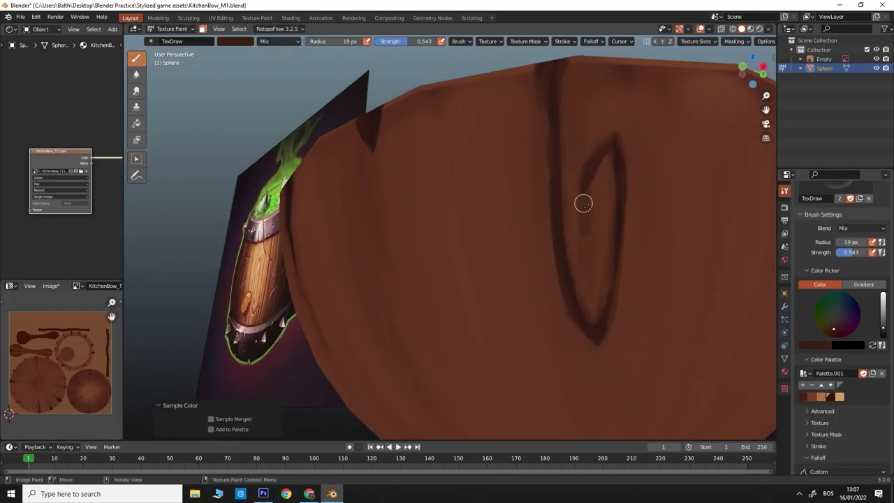
pyautogui.moveTo(611, 210); pyautogui.dragTo(579, 231, button='middle')
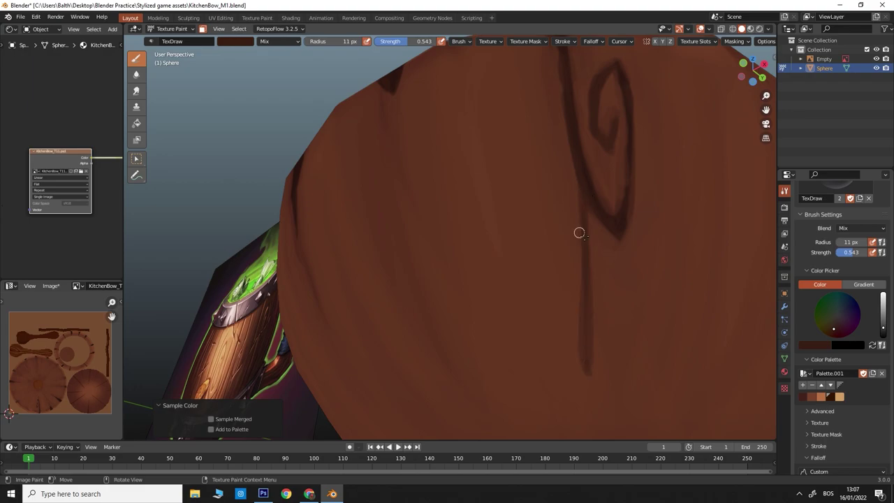
pyautogui.scroll(-5, 517, 261)
pyautogui.scroll(5, 522, 253)
pyautogui.moveTo(530, 125); pyautogui.dragTo(528, 331)
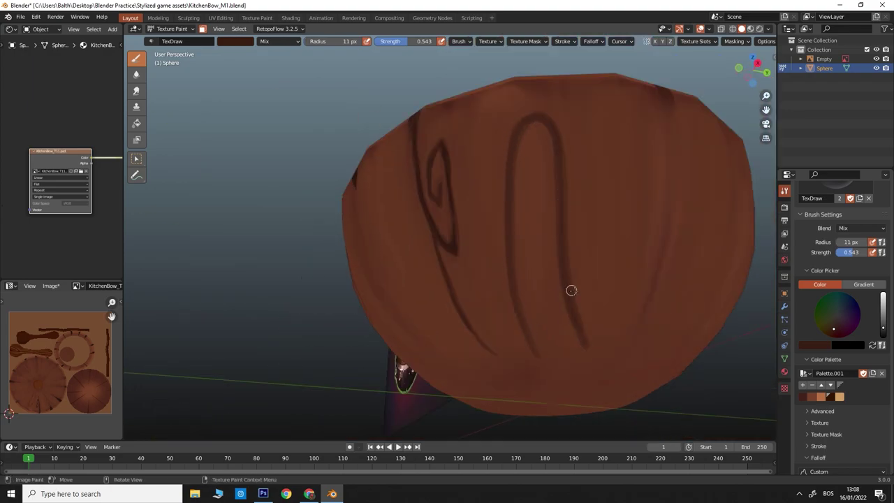
pyautogui.moveTo(566, 224); pyautogui.dragTo(573, 208, button='middle')
pyautogui.scroll(-5, 564, 182)
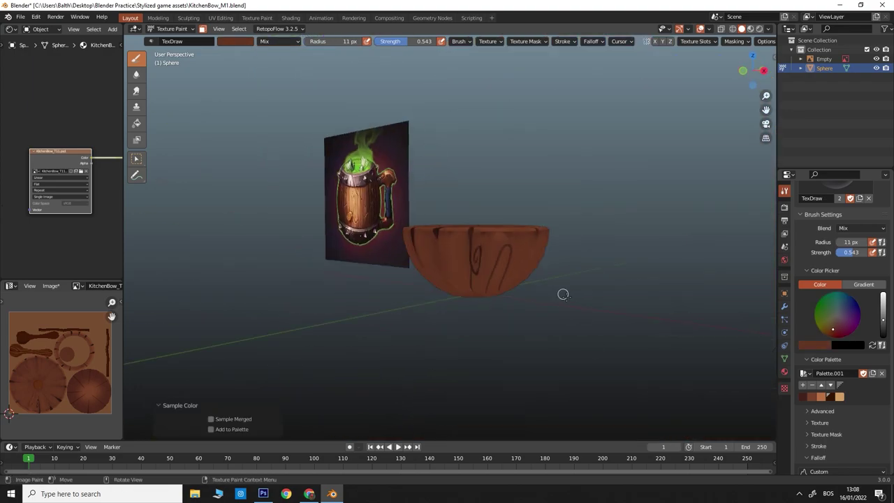
pyautogui.moveTo(563, 294); pyautogui.dragTo(457, 234, button='middle')
pyautogui.moveTo(451, 190); pyautogui.dragTo(451, 290)
# Resize the brush, sample a lighter brown, and view the bowl straight from above
pyautogui.press(']')
pyautogui.moveTo(454, 267)
pyautogui.mouseDown(button='middle')
pyautogui.moveTo(414, 263)
pyautogui.moveTo(427, 215)
pyautogui.moveTo(447, 238)
pyautogui.moveTo(439, 243)
pyautogui.moveTo(498, 249)
pyautogui.moveTo(500, 225)
pyautogui.moveTo(553, 265)
pyautogui.mouseUp(button='middle')
pyautogui.press(']')
pyautogui.press(']')
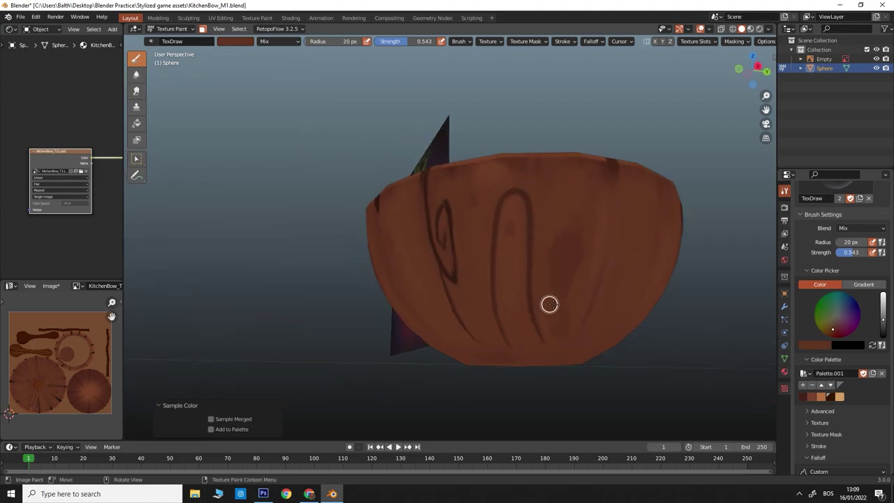
pyautogui.press('[')
pyautogui.moveTo(548, 304); pyautogui.dragTo(525, 260, button='middle')
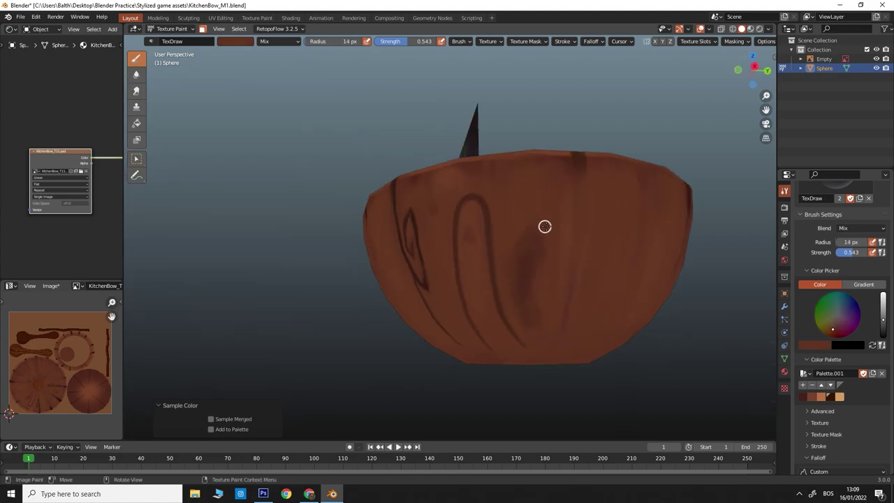
pyautogui.moveTo(532, 237)
pyautogui.mouseDown(button='middle')
pyautogui.moveTo(479, 219)
pyautogui.moveTo(435, 298)
pyautogui.moveTo(431, 287)
pyautogui.moveTo(448, 277)
pyautogui.mouseUp(button='middle')
pyautogui.press('[')
pyautogui.press('[')
pyautogui.press('[')
pyautogui.press('s')
pyautogui.press('KP_7')
pyautogui.press(']')
pyautogui.press(']')
pyautogui.press(']')
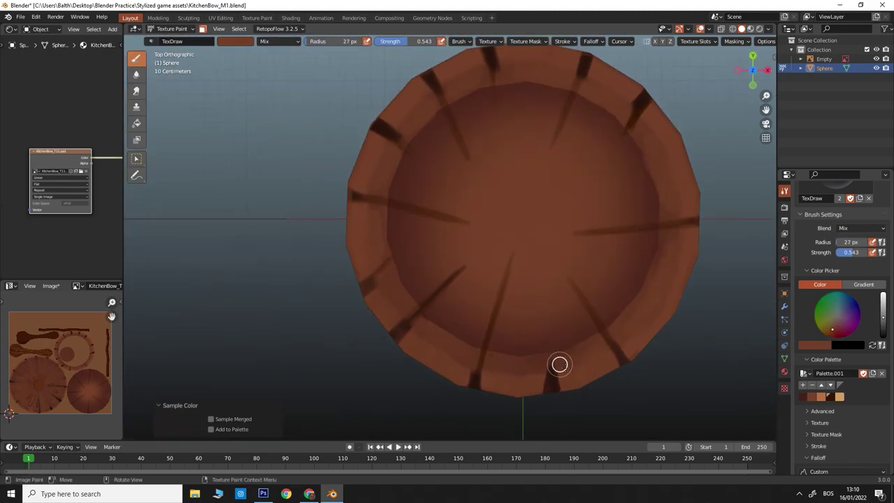
# Return to a perspective view close on the bowl's side with a smaller brush
pyautogui.moveTo(399, 311)
pyautogui.mouseDown(button='middle')
pyautogui.moveTo(458, 226)
pyautogui.moveTo(413, 212)
pyautogui.moveTo(369, 172)
pyautogui.moveTo(404, 162)
pyautogui.moveTo(515, 204)
pyautogui.moveTo(478, 221)
pyautogui.moveTo(473, 277)
pyautogui.moveTo(469, 263)
pyautogui.moveTo(520, 303)
pyautogui.moveTo(557, 260)
pyautogui.moveTo(479, 187)
pyautogui.moveTo(509, 186)
pyautogui.mouseUp(button='middle')
pyautogui.press(']')
pyautogui.press(']')
pyautogui.press(']')
pyautogui.press('[')
pyautogui.press('[')
pyautogui.press('[')
pyautogui.scroll(-3, 472, 277)
pyautogui.scroll(3, 460, 271)
pyautogui.press('[')
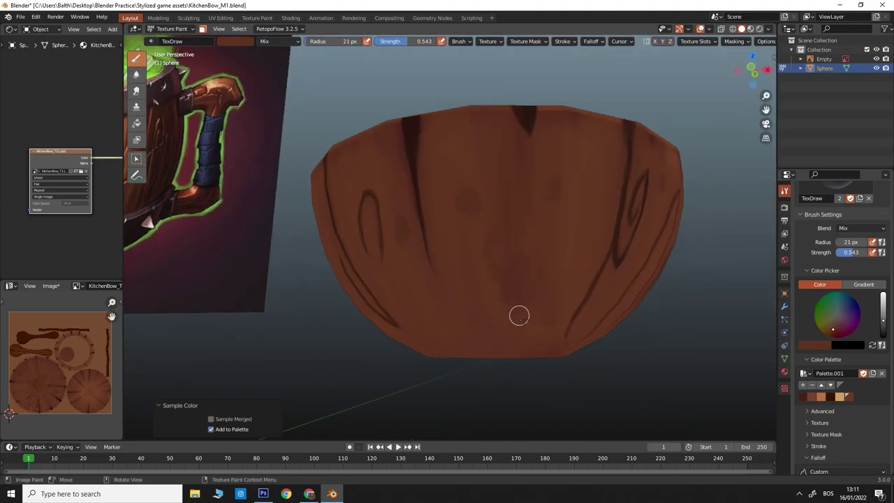
pyautogui.scroll(3, 477, 254)
pyautogui.moveTo(477, 255); pyautogui.dragTo(872, 238, button='middle')
pyautogui.press('[')
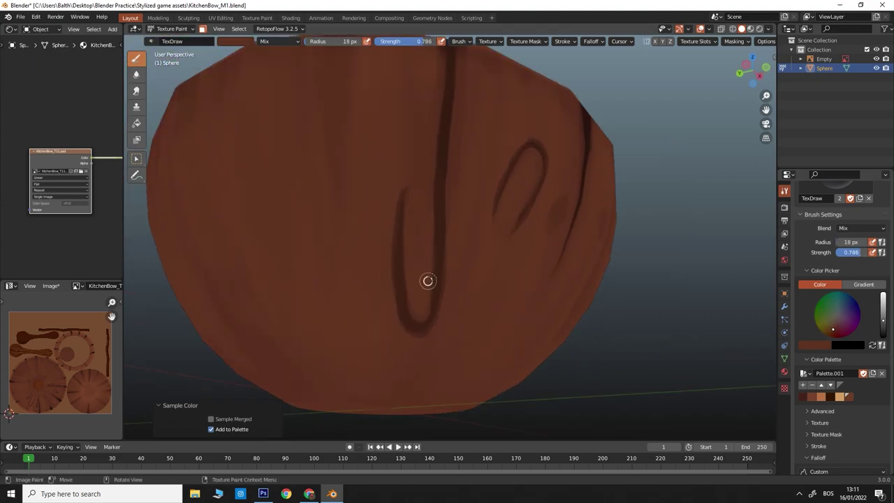
# Bring the bowl rim into view and shrink the brush for rim notches
pyautogui.moveTo(428, 281)
pyautogui.mouseDown(button='middle')
pyautogui.moveTo(449, 138)
pyautogui.moveTo(390, 360)
pyautogui.mouseUp(button='middle')
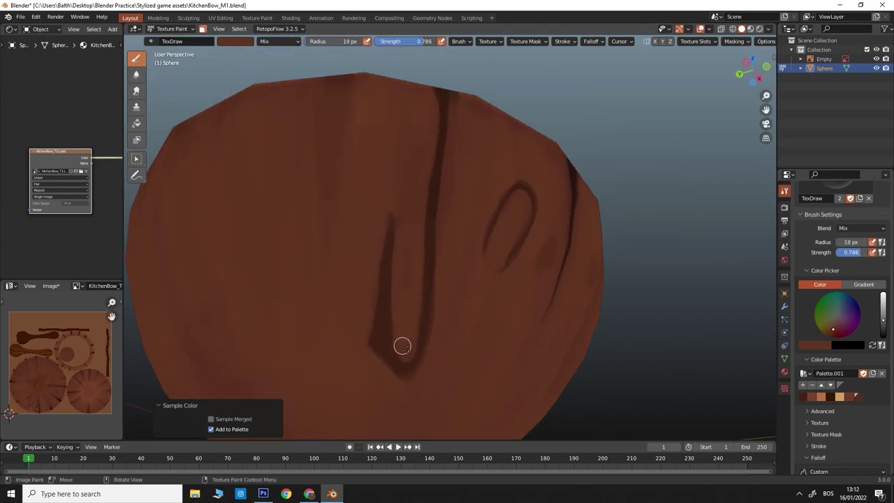
pyautogui.scroll(-5, 402, 345)
pyautogui.scroll(5, 419, 231)
pyautogui.moveTo(419, 231)
pyautogui.mouseDown(button='middle')
pyautogui.moveTo(577, 360)
pyautogui.moveTo(570, 142)
pyautogui.moveTo(547, 365)
pyautogui.moveTo(599, 196)
pyautogui.mouseUp(button='middle')
pyautogui.press('[')
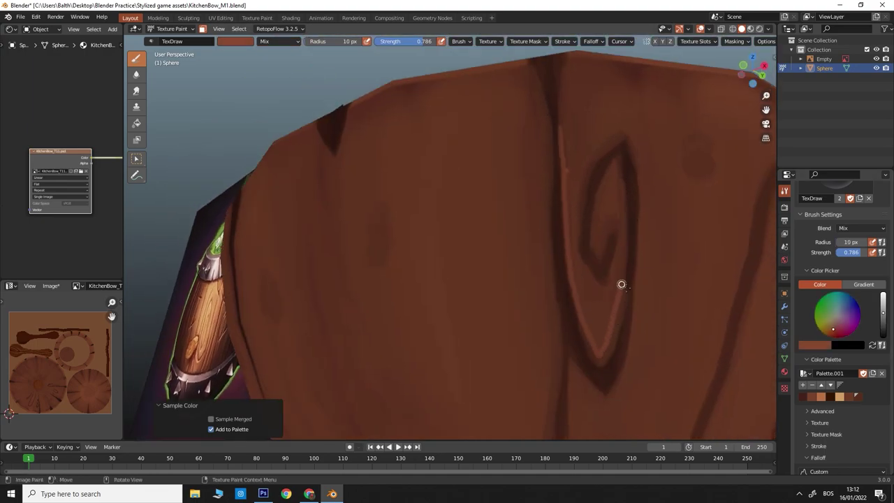
pyautogui.moveTo(562, 178); pyautogui.dragTo(565, 159, button='middle')
# Sample a lighter brown near the knot swirl, reveal the hidden spoon handle, and paint the bowl's front
pyautogui.press('s')
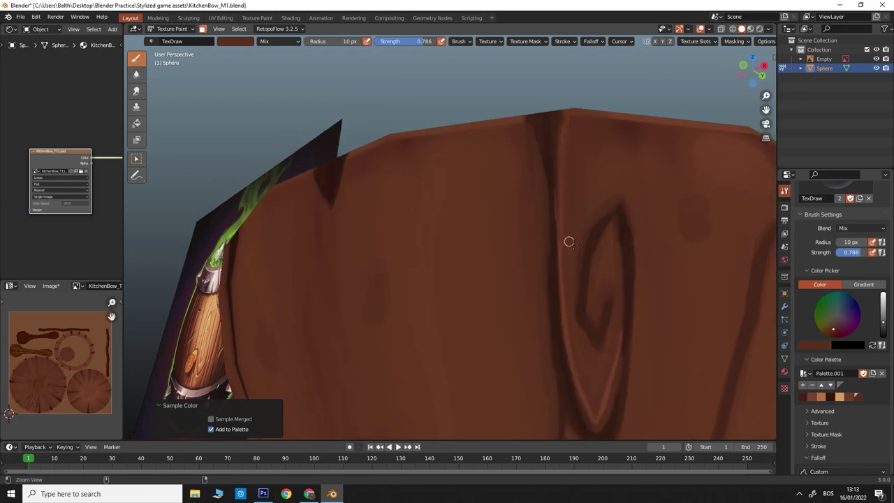
pyautogui.moveTo(569, 242); pyautogui.dragTo(577, 245, button='middle')
pyautogui.scroll(-8, 313, 163)
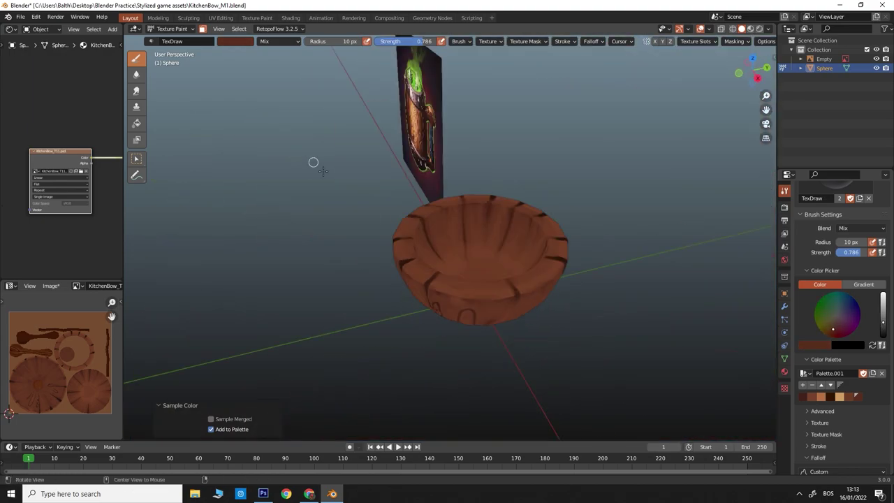
pyautogui.hotkey('alt', 'h')
pyautogui.moveTo(314, 163); pyautogui.dragTo(194, 242, button='middle')
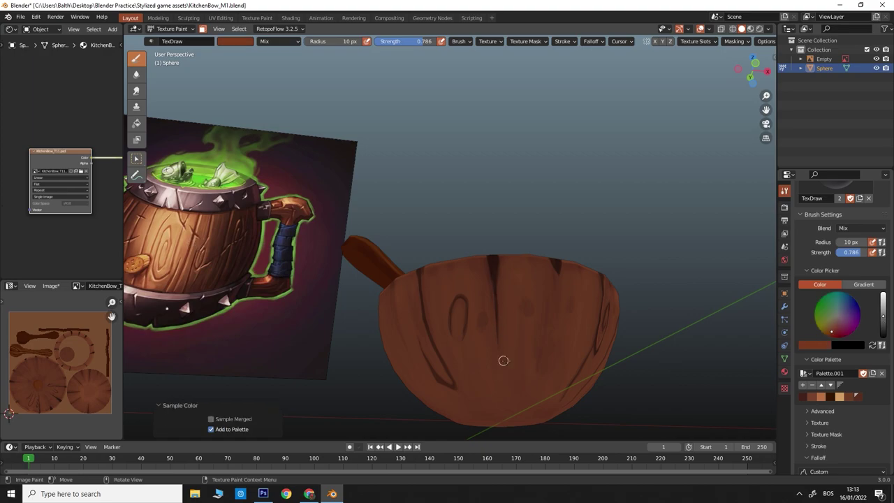
pyautogui.moveTo(502, 361); pyautogui.dragTo(451, 379, button='middle')
pyautogui.press('f')
pyautogui.click(461, 301)
pyautogui.moveTo(460, 300)
pyautogui.mouseDown(button='middle')
pyautogui.moveTo(504, 221)
pyautogui.moveTo(449, 303)
pyautogui.moveTo(359, 213)
pyautogui.moveTo(359, 271)
pyautogui.moveTo(451, 259)
pyautogui.moveTo(454, 279)
pyautogui.mouseUp(button='middle')
pyautogui.press('f')
# Sample a bowl colour and paint on the side beside the mug reference with a smaller brush
pyautogui.moveTo(458, 358)
pyautogui.mouseDown(button='middle')
pyautogui.moveTo(400, 358)
pyautogui.moveTo(433, 307)
pyautogui.mouseUp(button='middle')
pyautogui.moveTo(377, 295)
pyautogui.mouseDown(button='middle')
pyautogui.moveTo(479, 205)
pyautogui.moveTo(532, 246)
pyautogui.mouseUp(button='middle')
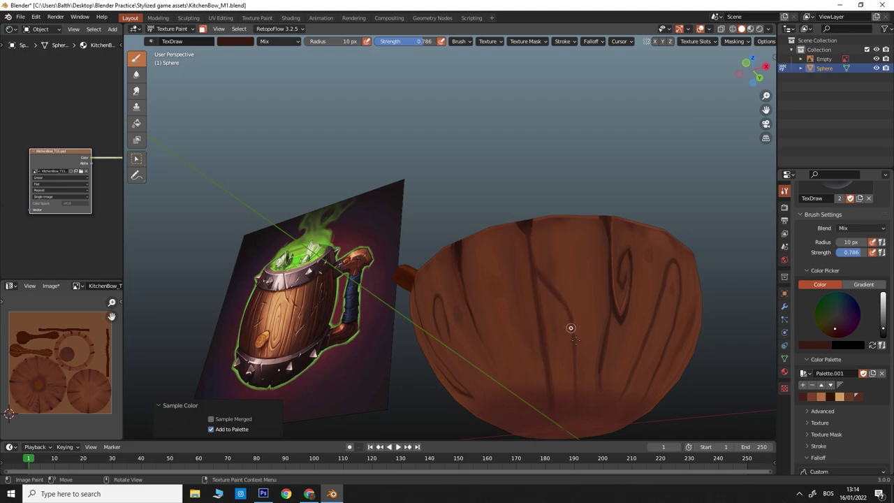
pyautogui.moveTo(591, 374)
pyautogui.mouseDown(button='middle')
pyautogui.moveTo(524, 280)
pyautogui.moveTo(613, 211)
pyautogui.moveTo(593, 228)
pyautogui.moveTo(594, 336)
pyautogui.moveTo(496, 282)
pyautogui.moveTo(374, 330)
pyautogui.moveTo(351, 328)
pyautogui.moveTo(361, 405)
pyautogui.moveTo(373, 279)
pyautogui.moveTo(377, 335)
pyautogui.moveTo(433, 296)
pyautogui.moveTo(458, 225)
pyautogui.moveTo(465, 333)
pyautogui.moveTo(505, 282)
pyautogui.mouseUp(button='middle')
pyautogui.press('s')
pyautogui.press('s')
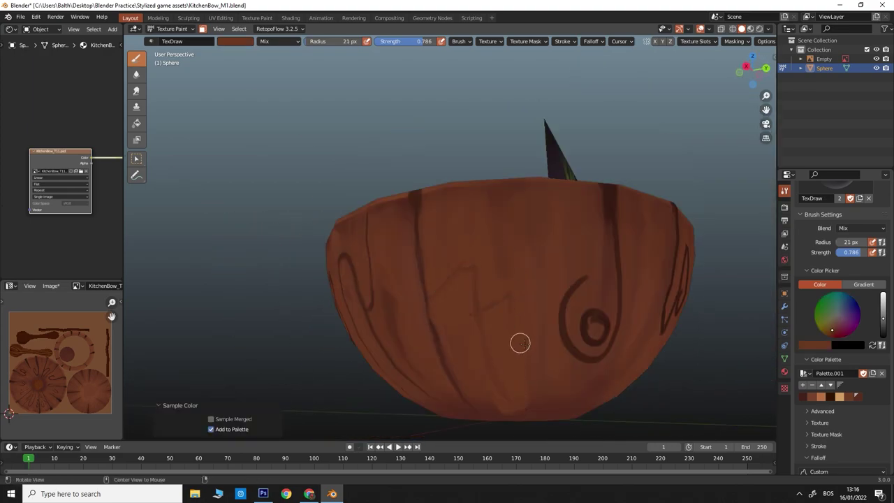
pyautogui.moveTo(520, 343); pyautogui.dragTo(524, 223, button='middle')
pyautogui.press('f')
pyautogui.click(635, 271)
# Turn to the bowl's other side and sample another paint colour from it
pyautogui.moveTo(522, 153); pyautogui.dragTo(515, 231, button='middle')
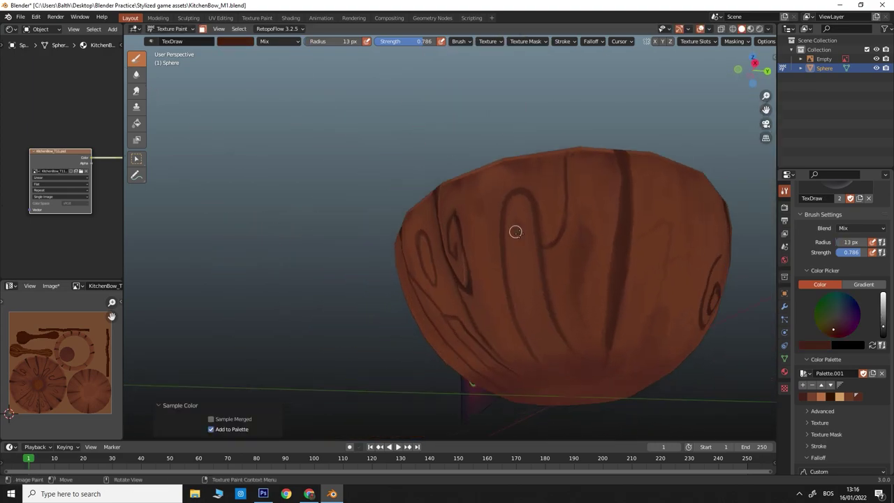
pyautogui.moveTo(536, 188)
pyautogui.mouseDown(button='middle')
pyautogui.moveTo(573, 443)
pyautogui.moveTo(538, 329)
pyautogui.moveTo(442, 425)
pyautogui.moveTo(370, 236)
pyautogui.moveTo(356, 301)
pyautogui.moveTo(417, 202)
pyautogui.moveTo(461, 303)
pyautogui.moveTo(481, 293)
pyautogui.mouseUp(button='middle')
pyautogui.scroll(-5, 481, 293)
pyautogui.moveTo(526, 363); pyautogui.dragTo(503, 390, button='middle')
pyautogui.scroll(5, 503, 391)
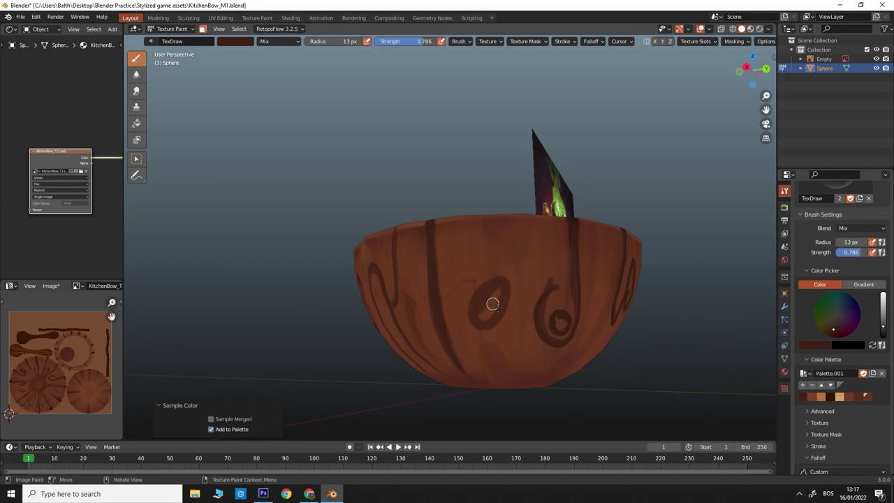
pyautogui.press('s')
# Work around the bowl from above and the sides, sampling a fresh bowl colour
pyautogui.moveTo(528, 208)
pyautogui.mouseDown(button='middle')
pyautogui.moveTo(519, 247)
pyautogui.moveTo(529, 260)
pyautogui.mouseUp(button='middle')
pyautogui.moveTo(548, 222)
pyautogui.mouseDown(button='middle')
pyautogui.moveTo(578, 295)
pyautogui.moveTo(543, 321)
pyautogui.mouseUp(button='middle')
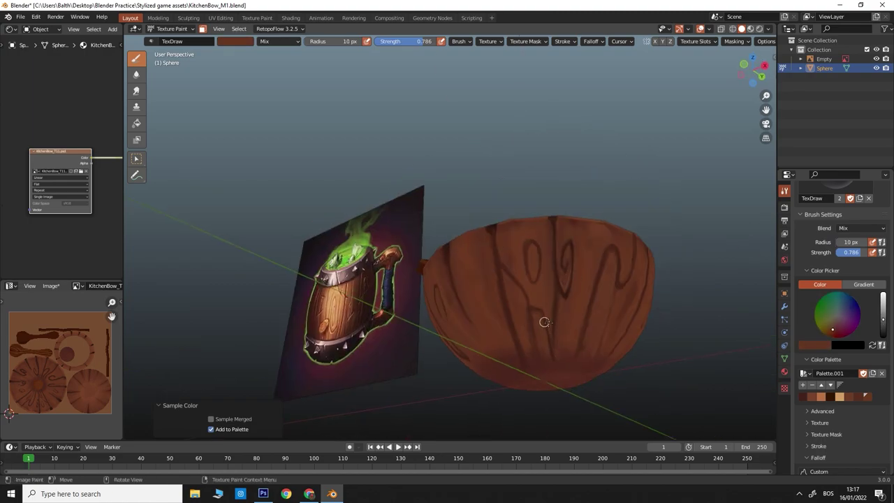
pyautogui.moveTo(532, 267)
pyautogui.mouseDown(button='middle')
pyautogui.moveTo(485, 327)
pyautogui.moveTo(435, 325)
pyautogui.moveTo(443, 319)
pyautogui.moveTo(365, 234)
pyautogui.mouseUp(button='middle')
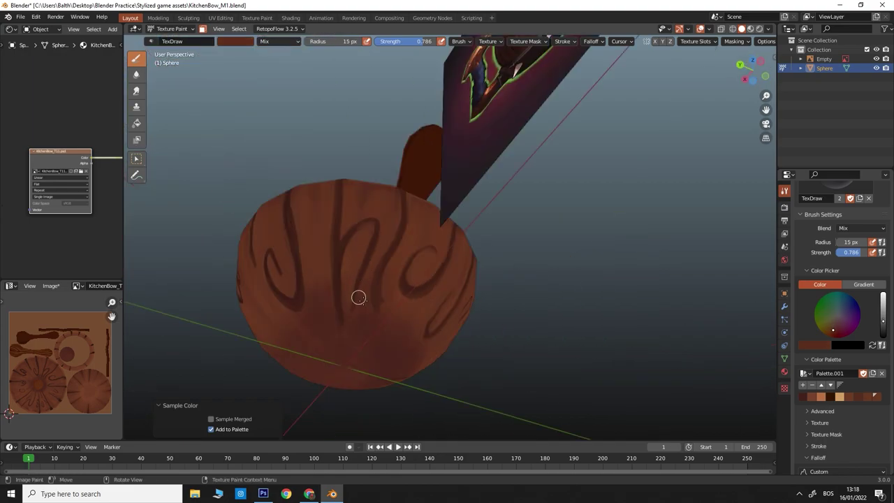
pyautogui.moveTo(358, 297); pyautogui.dragTo(350, 307, button='middle')
pyautogui.moveTo(340, 255); pyautogui.dragTo(434, 341, button='middle')
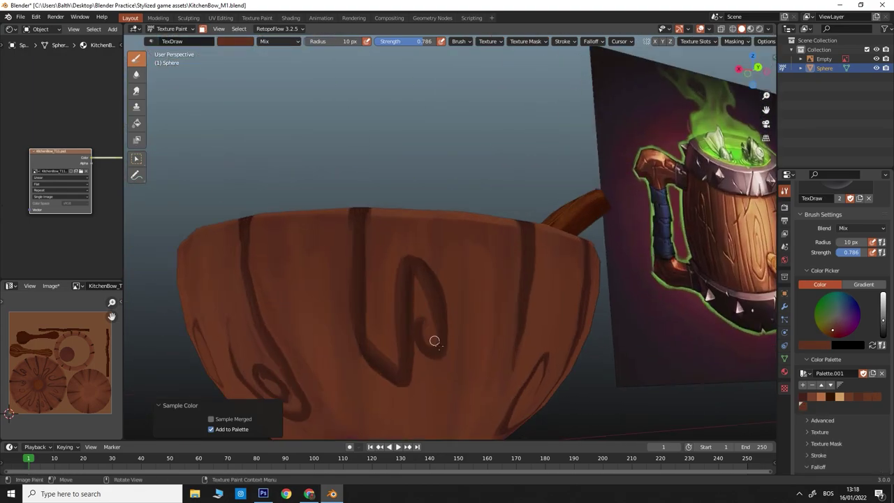
pyautogui.moveTo(366, 283)
pyautogui.mouseDown(button='middle')
pyautogui.moveTo(441, 205)
pyautogui.moveTo(471, 218)
pyautogui.moveTo(572, 314)
pyautogui.moveTo(479, 271)
pyautogui.moveTo(539, 254)
pyautogui.moveTo(424, 225)
pyautogui.moveTo(435, 173)
pyautogui.moveTo(535, 284)
pyautogui.moveTo(500, 289)
pyautogui.moveTo(434, 227)
pyautogui.mouseUp(button='middle')
pyautogui.moveTo(422, 298)
pyautogui.mouseDown(button='middle')
pyautogui.moveTo(488, 280)
pyautogui.moveTo(472, 229)
pyautogui.moveTo(447, 346)
pyautogui.mouseUp(button='middle')
pyautogui.scroll(-5, 844, 314)
pyautogui.press('s')
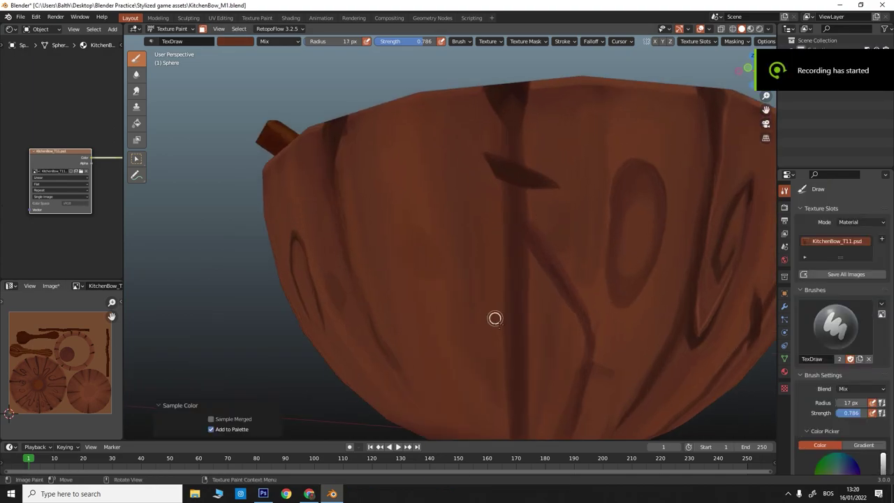
# Move in close on a lower side of the bowl and sample its wood colour
pyautogui.moveTo(495, 314)
pyautogui.mouseDown(button='middle')
pyautogui.moveTo(517, 319)
pyautogui.moveTo(515, 281)
pyautogui.mouseUp(button='middle')
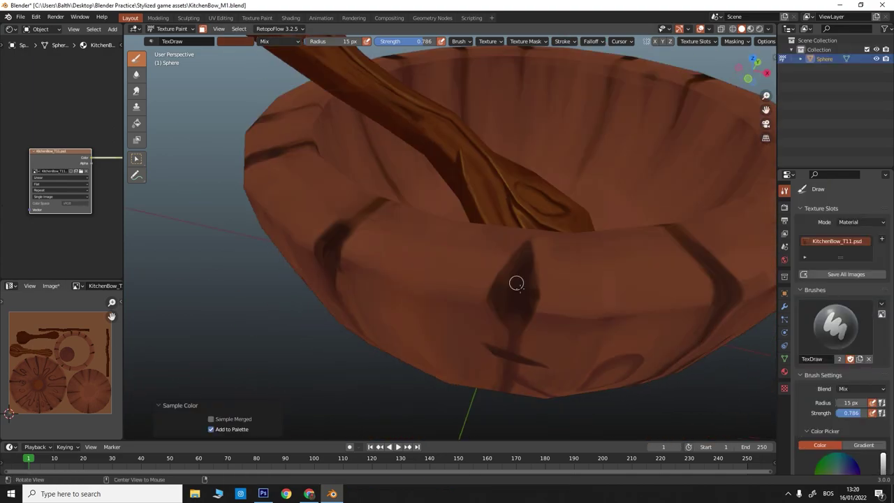
pyautogui.moveTo(513, 342)
pyautogui.mouseDown(button='middle')
pyautogui.moveTo(526, 251)
pyautogui.moveTo(519, 193)
pyautogui.mouseUp(button='middle')
pyautogui.scroll(3, 523, 244)
pyautogui.scroll(2, 528, 293)
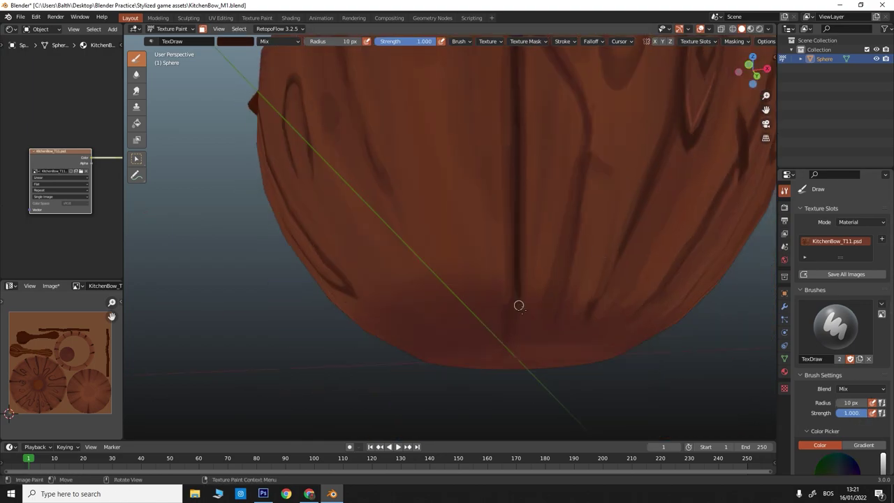
pyautogui.moveTo(519, 305); pyautogui.dragTo(492, 119, button='middle')
pyautogui.moveTo(522, 345); pyautogui.dragTo(516, 212, button='middle')
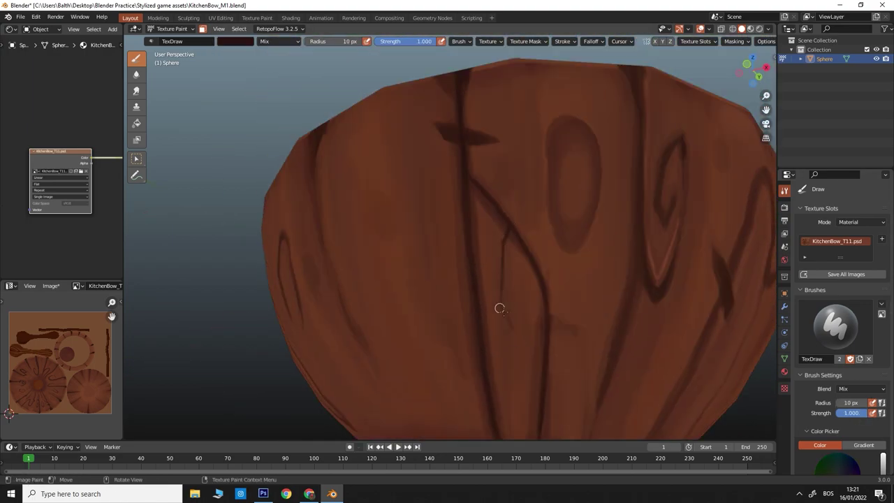
pyautogui.moveTo(500, 308); pyautogui.dragTo(531, 159, button='middle')
pyautogui.press('s')
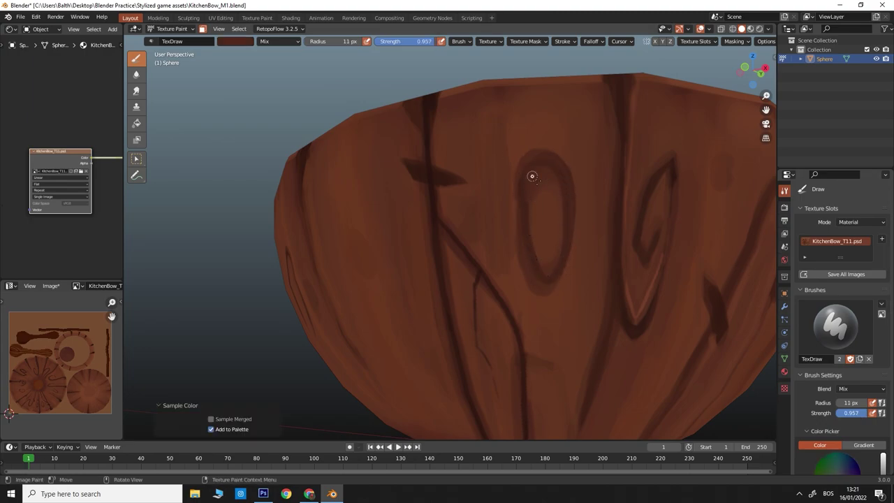
# Paint a dark U-shaped groove on the bowl's side near the handle
pyautogui.moveTo(549, 193)
pyautogui.mouseDown(button='middle')
pyautogui.moveTo(493, 183)
pyautogui.moveTo(495, 202)
pyautogui.mouseUp(button='middle')
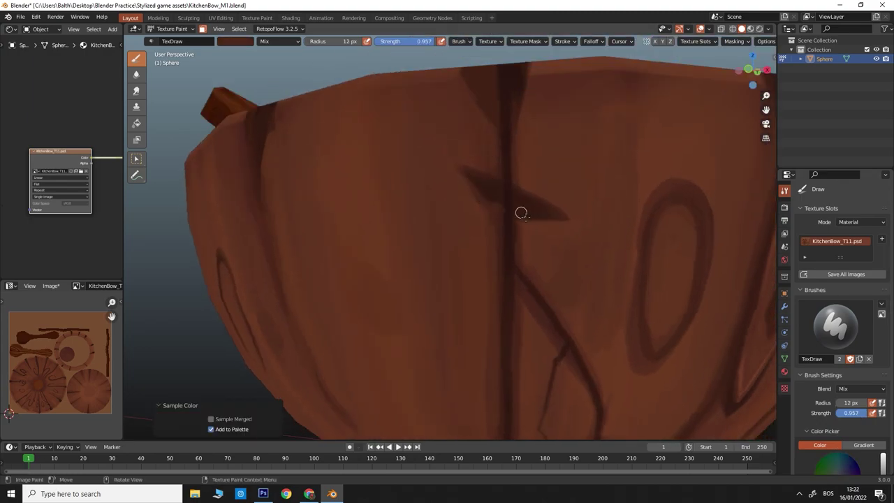
pyautogui.scroll(-5, 574, 210)
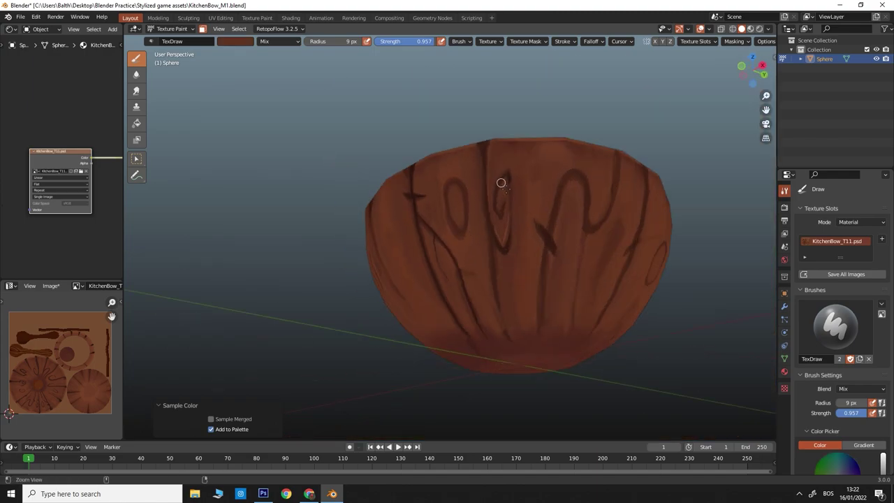
pyautogui.moveTo(500, 179); pyautogui.dragTo(540, 133, button='middle')
pyautogui.scroll(4, 541, 133)
pyautogui.moveTo(574, 205); pyautogui.dragTo(553, 247, button='middle')
pyautogui.scroll(2, 553, 247)
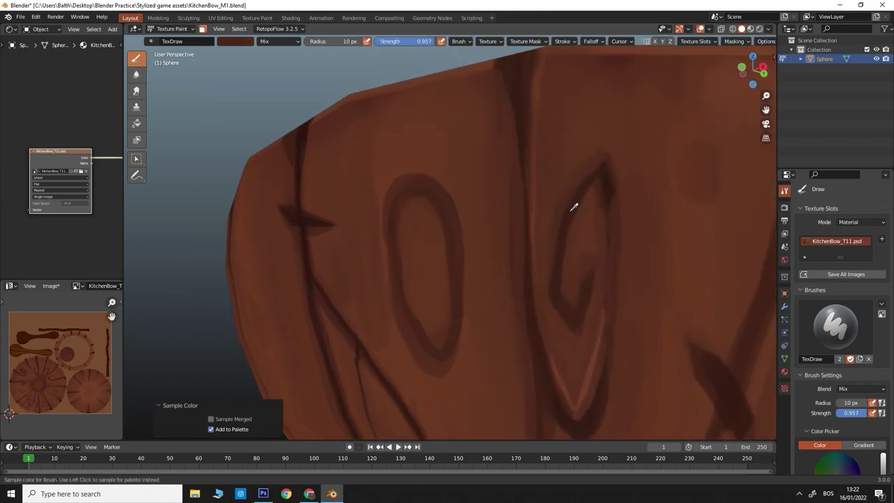
pyautogui.moveTo(573, 207)
pyautogui.mouseDown(button='middle')
pyautogui.moveTo(588, 303)
pyautogui.moveTo(535, 147)
pyautogui.moveTo(532, 314)
pyautogui.moveTo(535, 98)
pyautogui.moveTo(503, 185)
pyautogui.moveTo(484, 349)
pyautogui.moveTo(472, 315)
pyautogui.mouseUp(button='middle')
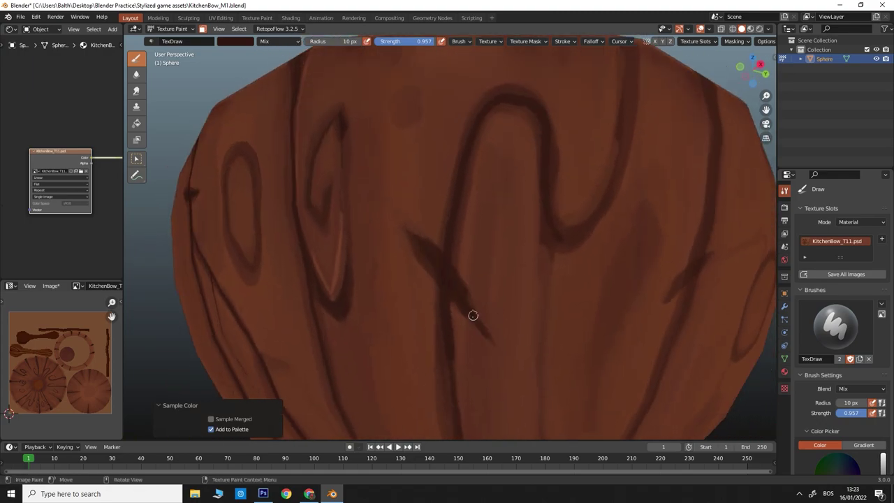
pyautogui.scroll(-5, 380, 195)
pyautogui.moveTo(380, 194); pyautogui.dragTo(384, 169, button='middle')
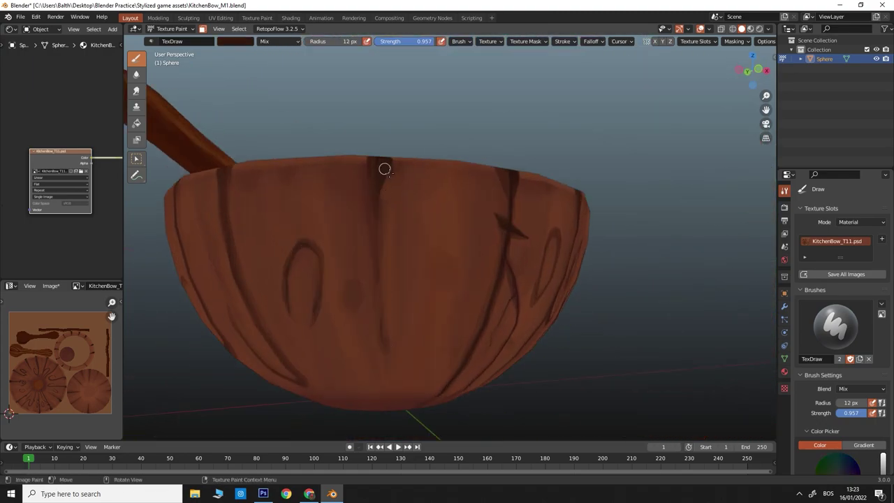
pyautogui.moveTo(381, 198); pyautogui.dragTo(441, 158)
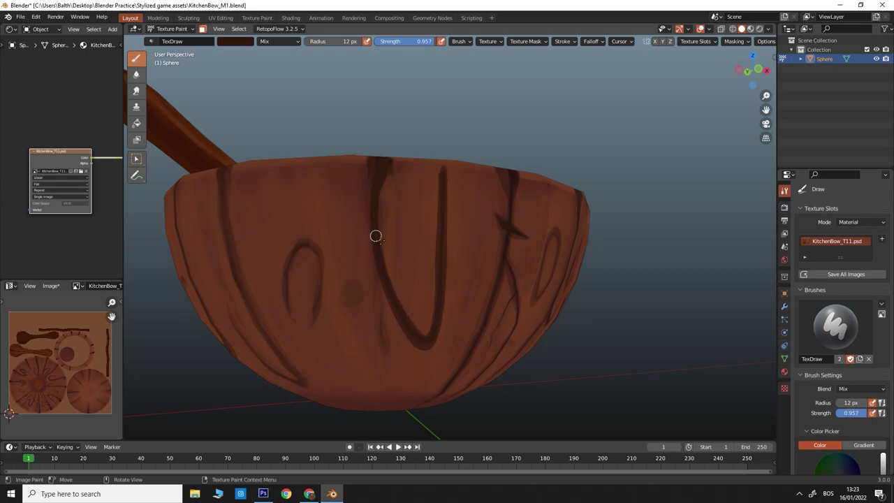
# Sample a lighter brown from the bowl into the palette
pyautogui.scroll(3, 375, 236)
pyautogui.press('s')
pyautogui.scroll(-2, 418, 367)
pyautogui.press('s')
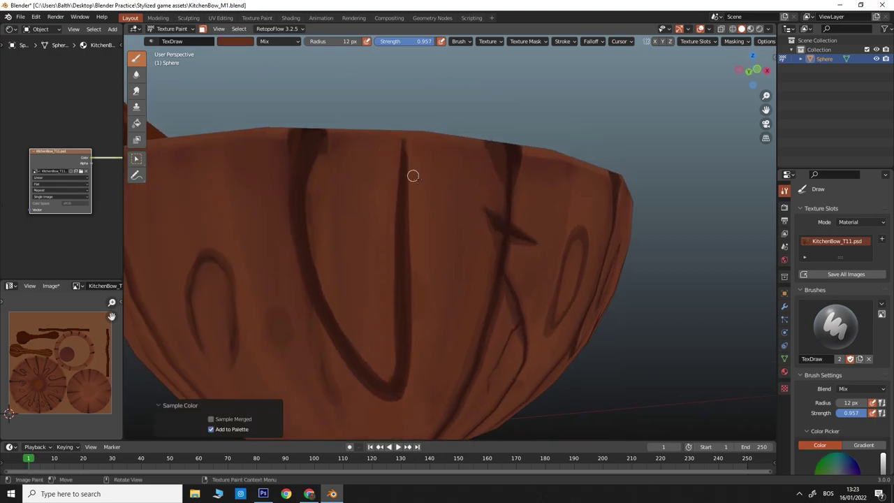
pyautogui.scroll(2, 413, 176)
pyautogui.scroll(-3, 356, 268)
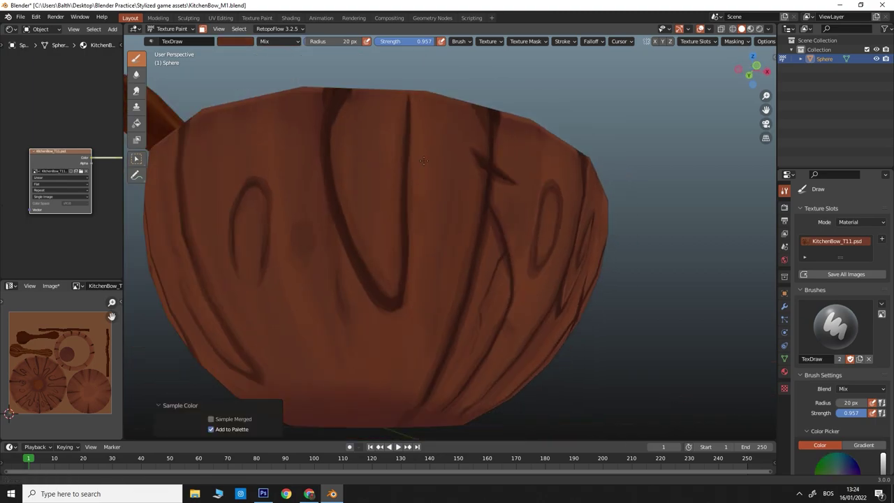
pyautogui.scroll(2, 504, 186)
# Paint another dark groove stroke and inspect the grain on the bowl's underside
pyautogui.moveTo(512, 288)
pyautogui.mouseDown()
pyautogui.moveTo(544, 209)
pyautogui.moveTo(500, 249)
pyautogui.mouseUp()
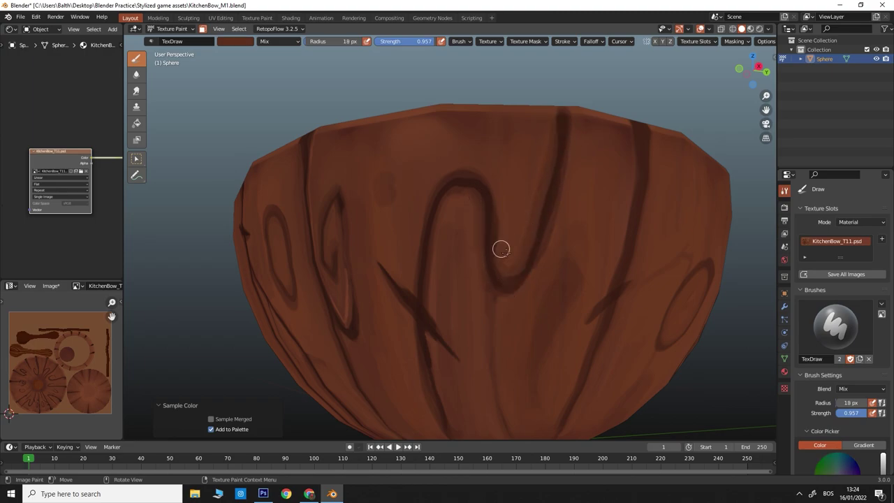
pyautogui.moveTo(501, 250)
pyautogui.mouseDown(button='middle')
pyautogui.moveTo(504, 354)
pyautogui.moveTo(447, 200)
pyautogui.moveTo(533, 199)
pyautogui.mouseUp(button='middle')
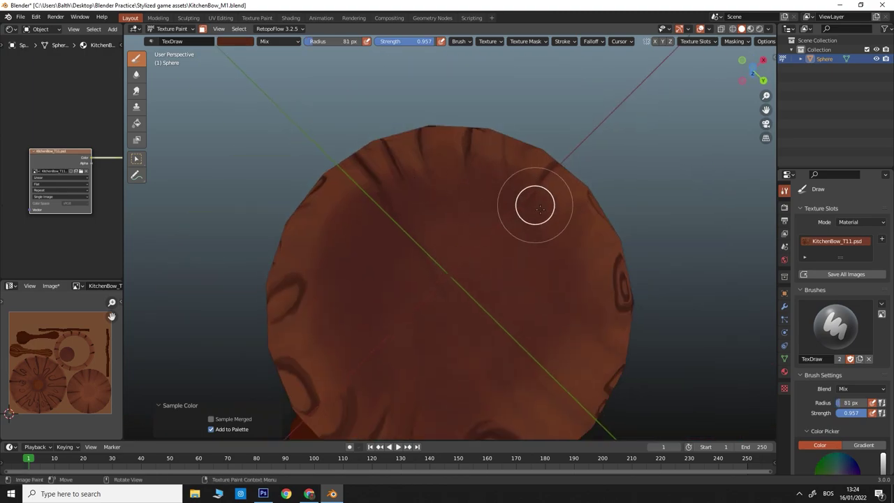
pyautogui.moveTo(558, 265)
pyautogui.mouseDown(button='middle')
pyautogui.moveTo(535, 228)
pyautogui.moveTo(509, 310)
pyautogui.mouseUp(button='middle')
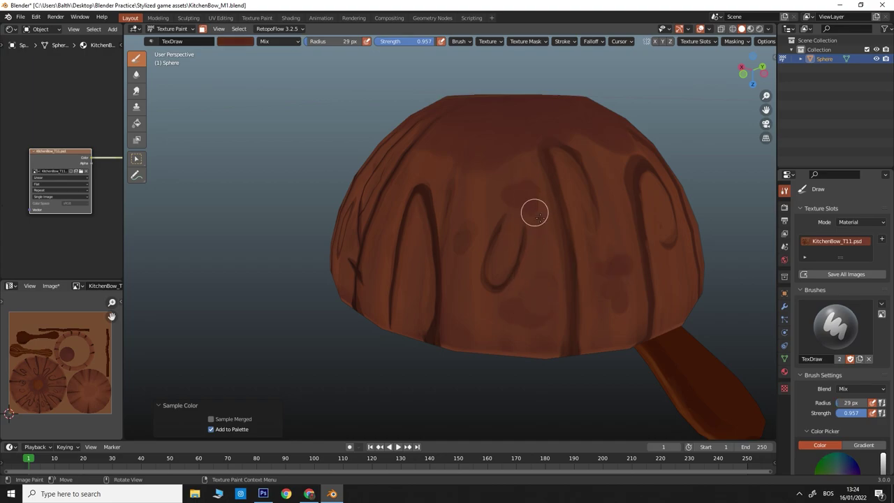
pyautogui.moveTo(464, 238)
pyautogui.mouseDown(button='middle')
pyautogui.moveTo(524, 214)
pyautogui.moveTo(485, 174)
pyautogui.moveTo(417, 243)
pyautogui.moveTo(445, 218)
pyautogui.moveTo(370, 199)
pyautogui.moveTo(496, 268)
pyautogui.moveTo(493, 244)
pyautogui.moveTo(513, 313)
pyautogui.mouseUp(button='middle')
pyautogui.scroll(5, 513, 314)
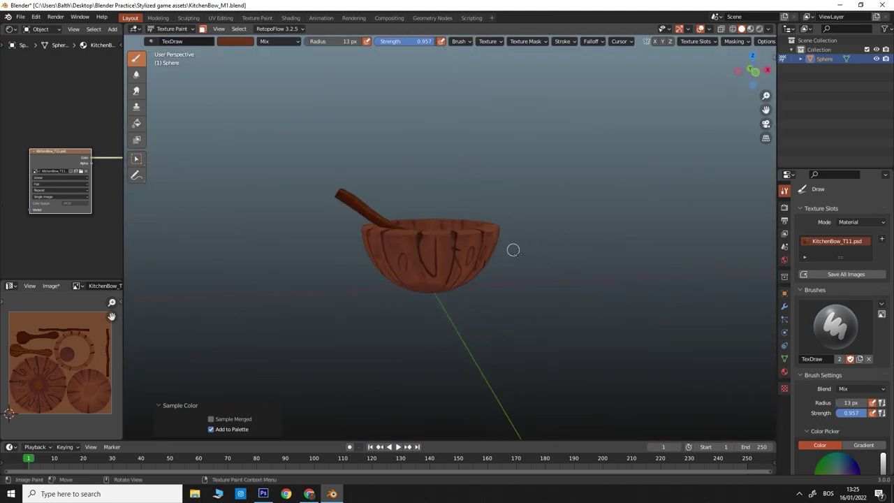
pyautogui.scroll(5, 513, 249)
pyautogui.scroll(-5, 830, 279)
# Sample a lighter brown for groove highlights near the bowl's underside
pyautogui.keyDown('ctrl'); pyautogui.moveTo(419, 181); pyautogui.dragTo(409, 147, button='middle'); pyautogui.keyUp('ctrl')
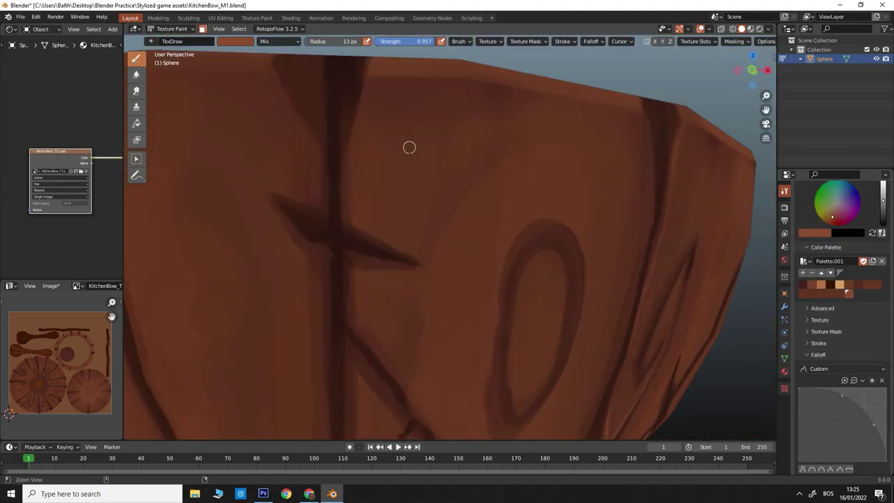
pyautogui.moveTo(394, 270)
pyautogui.mouseDown(button='middle')
pyautogui.moveTo(337, 222)
pyautogui.moveTo(377, 175)
pyautogui.moveTo(405, 301)
pyautogui.moveTo(400, 179)
pyautogui.mouseUp(button='middle')
pyautogui.scroll(-5, 440, 237)
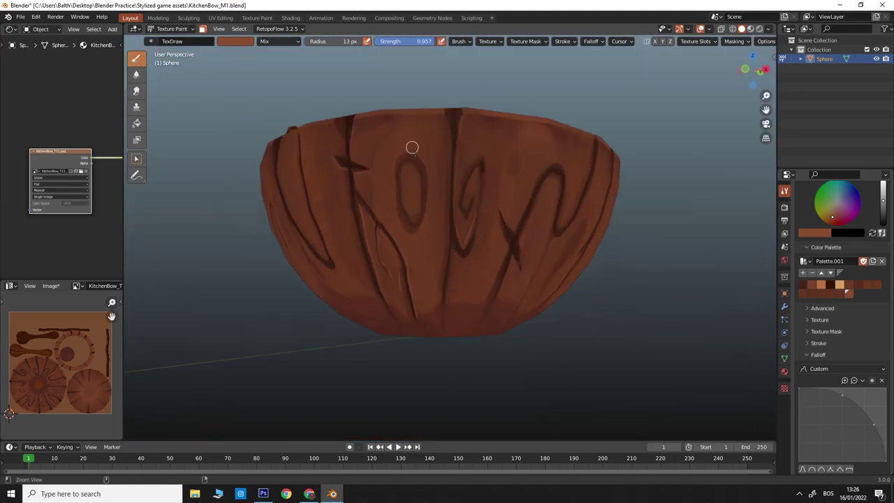
pyautogui.scroll(5, 411, 146)
pyautogui.scroll(-5, 396, 370)
pyautogui.scroll(3, 454, 230)
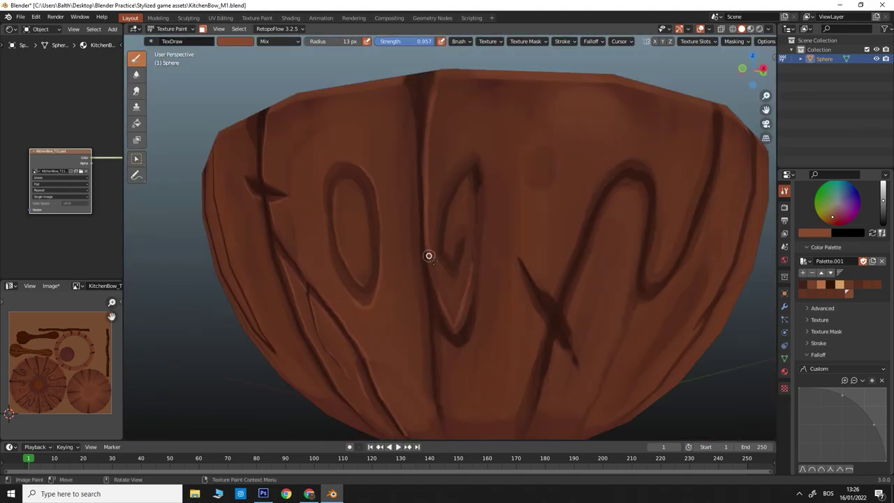
pyautogui.press('s')
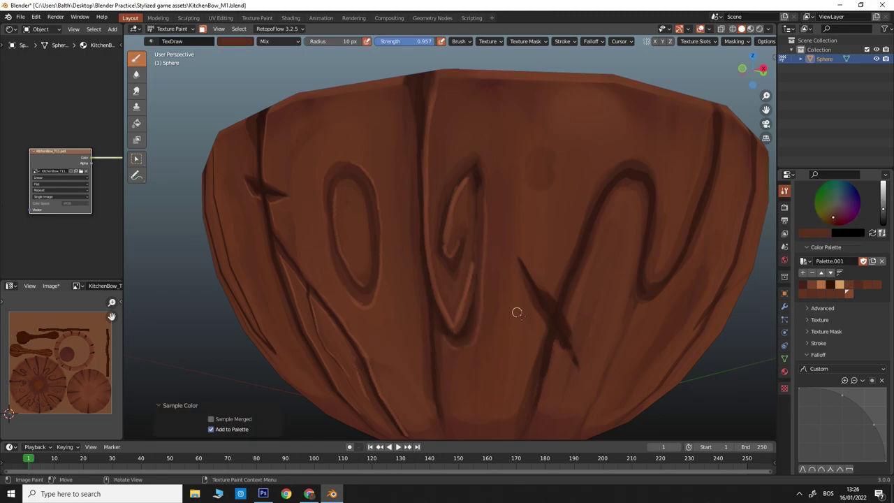
# Move around the carved sides to the oval knot and spiral knot
pyautogui.moveTo(515, 312); pyautogui.dragTo(414, 233, button='middle')
pyautogui.moveTo(501, 149); pyautogui.dragTo(495, 273, button='middle')
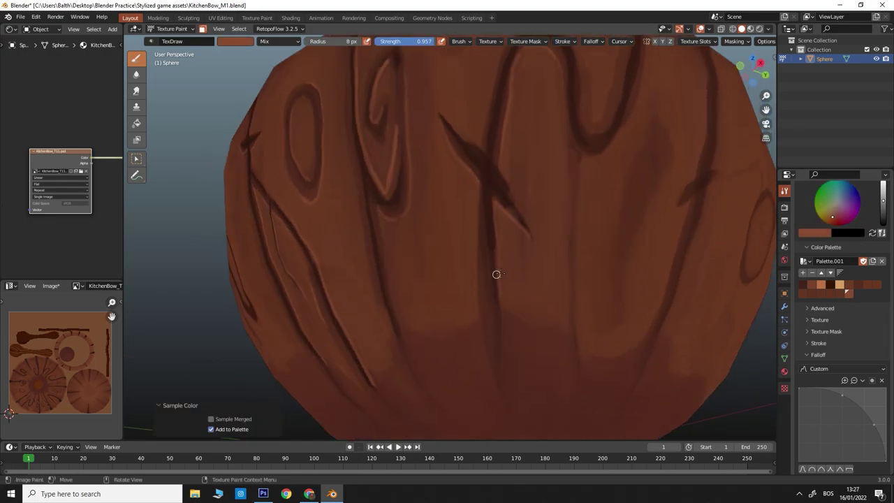
pyautogui.scroll(-5, 467, 337)
pyautogui.moveTo(468, 337); pyautogui.dragTo(529, 104, button='middle')
pyautogui.scroll(5, 528, 104)
pyautogui.scroll(-2, 529, 104)
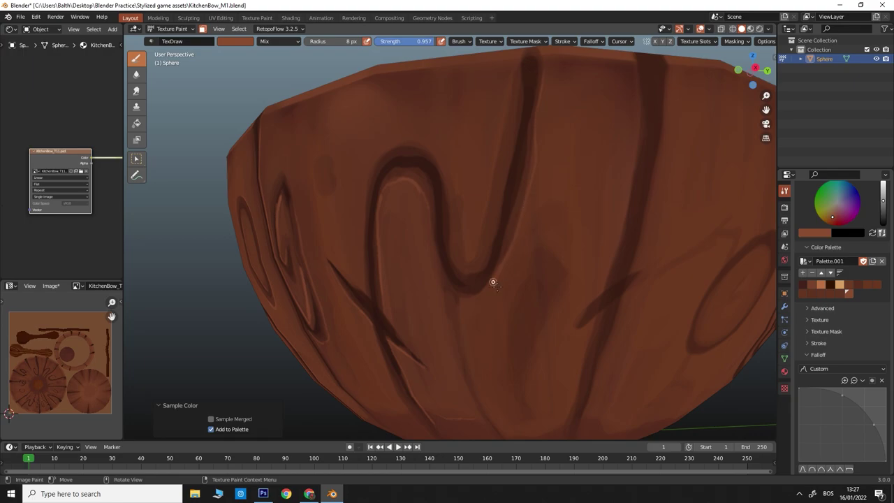
pyautogui.moveTo(492, 282)
pyautogui.mouseDown(button='middle')
pyautogui.moveTo(473, 220)
pyautogui.moveTo(521, 162)
pyautogui.mouseUp(button='middle')
pyautogui.moveTo(570, 118); pyautogui.dragTo(572, 161, button='middle')
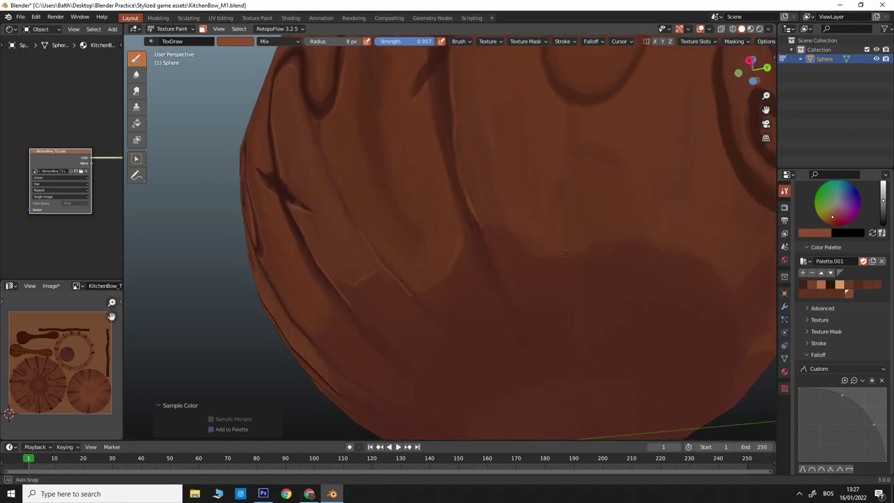
pyautogui.moveTo(530, 202); pyautogui.dragTo(546, 194, button='middle')
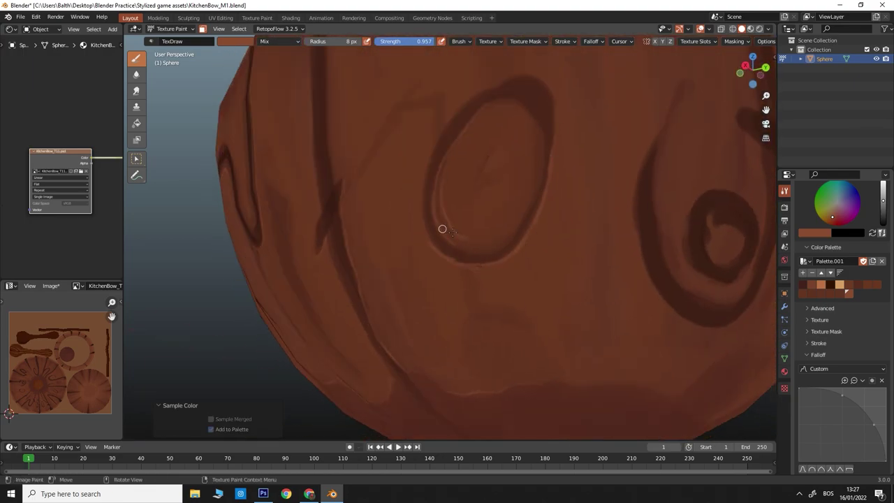
# Work over the spiral carvings, the oval knot and the long groove near the handle
pyautogui.moveTo(442, 228); pyautogui.dragTo(375, 170, button='middle')
pyautogui.moveTo(481, 238); pyautogui.dragTo(528, 266, button='middle')
pyautogui.scroll(-3, 520, 283)
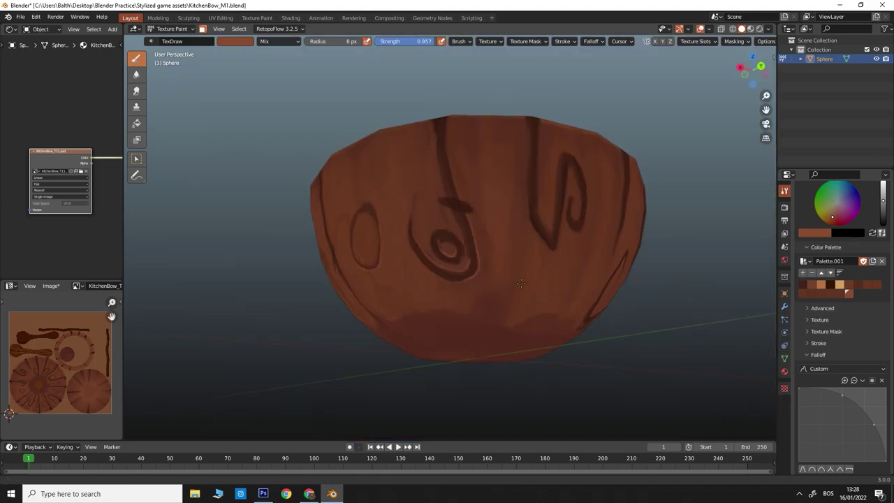
pyautogui.scroll(3, 520, 283)
pyautogui.moveTo(524, 182)
pyautogui.mouseDown(button='middle')
pyautogui.moveTo(512, 266)
pyautogui.moveTo(538, 199)
pyautogui.moveTo(468, 289)
pyautogui.mouseUp(button='middle')
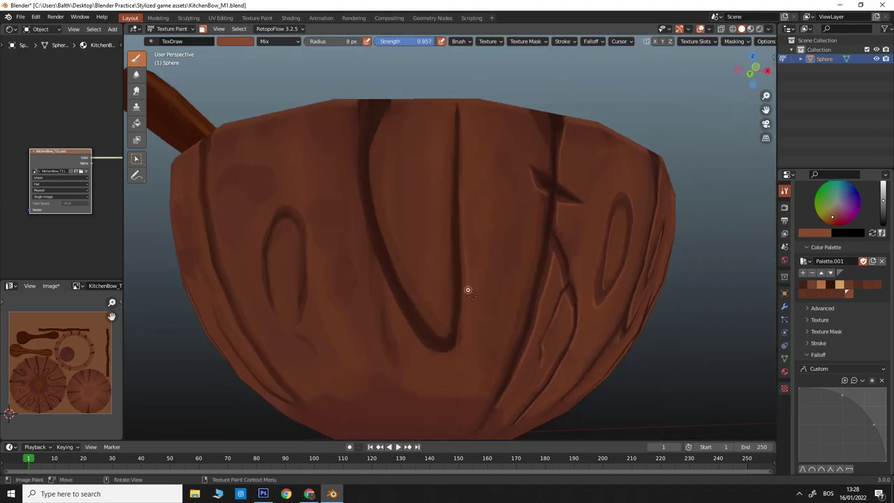
pyautogui.moveTo(412, 276); pyautogui.dragTo(399, 179, button='middle')
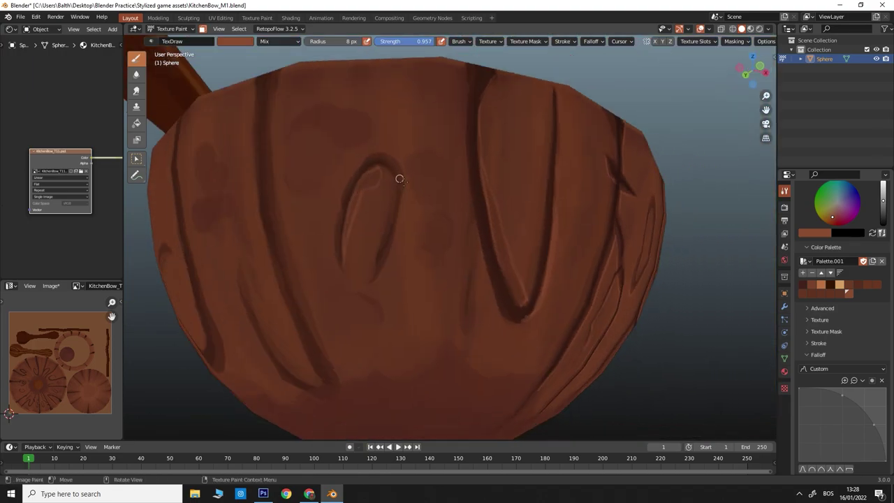
pyautogui.moveTo(448, 249)
pyautogui.mouseDown(button='middle')
pyautogui.moveTo(421, 295)
pyautogui.moveTo(449, 226)
pyautogui.moveTo(418, 328)
pyautogui.moveTo(428, 372)
pyautogui.mouseUp(button='middle')
pyautogui.scroll(-4, 428, 372)
# Frame the whole bowl from a low side angle and sample a fresh brown shade
pyautogui.moveTo(433, 228)
pyautogui.mouseDown(button='middle')
pyautogui.moveTo(440, 237)
pyautogui.moveTo(419, 301)
pyautogui.moveTo(481, 299)
pyautogui.moveTo(411, 301)
pyautogui.mouseUp(button='middle')
pyautogui.moveTo(461, 322)
pyautogui.mouseDown(button='middle')
pyautogui.moveTo(473, 229)
pyautogui.moveTo(479, 236)
pyautogui.moveTo(415, 256)
pyautogui.mouseUp(button='middle')
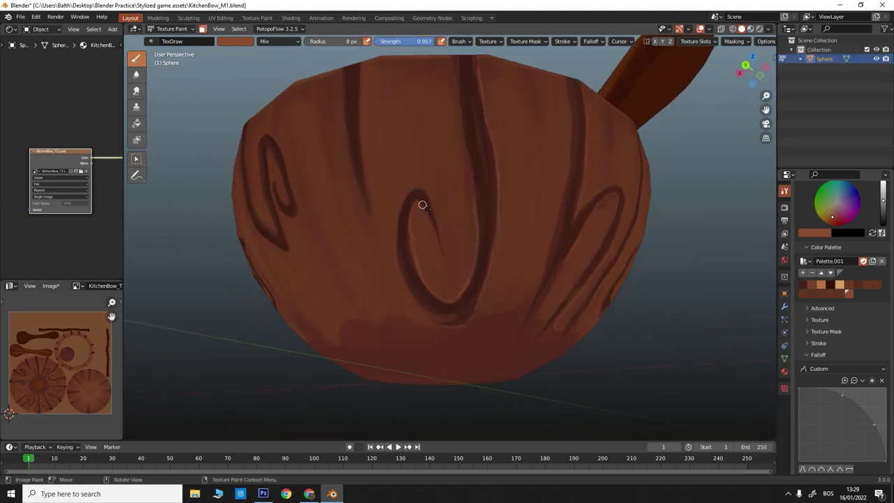
pyautogui.moveTo(423, 204)
pyautogui.mouseDown(button='middle')
pyautogui.moveTo(473, 146)
pyautogui.moveTo(441, 175)
pyautogui.mouseUp(button='middle')
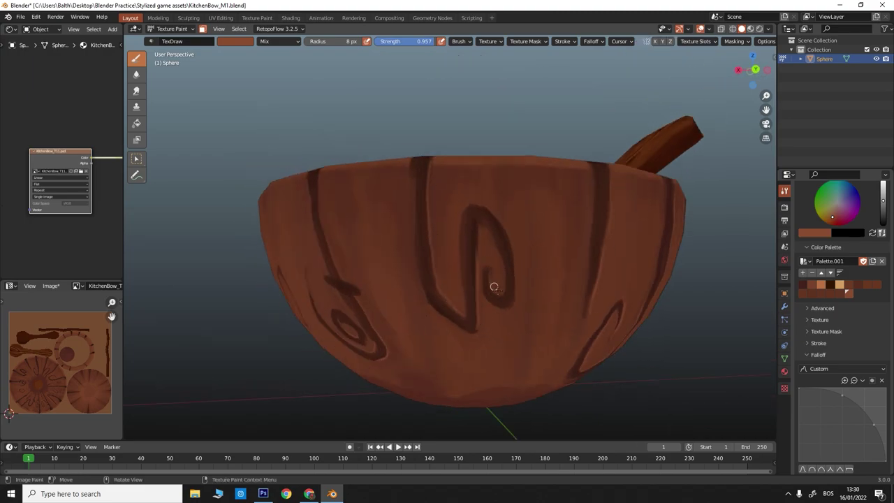
pyautogui.moveTo(511, 307)
pyautogui.mouseDown(button='middle')
pyautogui.moveTo(572, 307)
pyautogui.moveTo(481, 235)
pyautogui.moveTo(425, 227)
pyautogui.moveTo(407, 214)
pyautogui.moveTo(392, 330)
pyautogui.mouseUp(button='middle')
pyautogui.press('s')
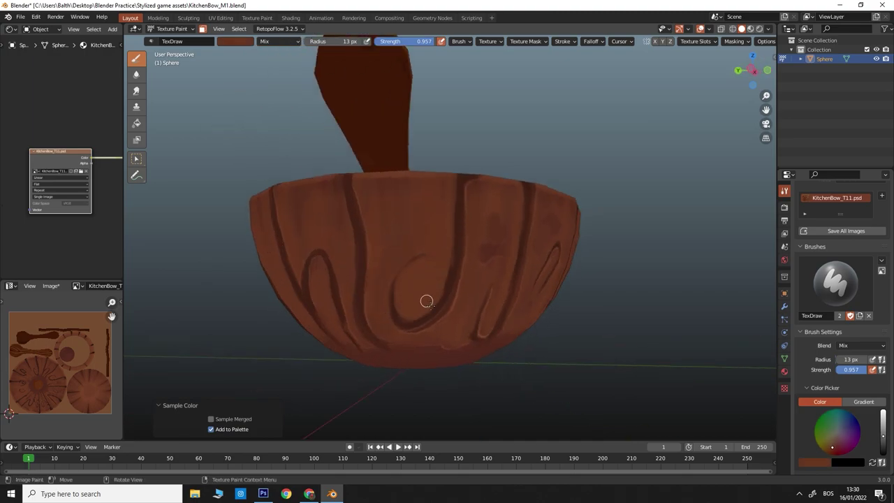
# Sample darker browns and paint fine grooves and knots on the bowl's exterior with a small brush
pyautogui.press('s')
pyautogui.press('f')
pyautogui.click(454, 207)
pyautogui.moveTo(397, 290)
pyautogui.mouseDown(button='middle')
pyautogui.moveTo(431, 186)
pyautogui.moveTo(427, 285)
pyautogui.mouseUp(button='middle')
pyautogui.press('f')
pyautogui.click(446, 210)
pyautogui.moveTo(392, 229)
pyautogui.mouseDown(button='middle')
pyautogui.moveTo(400, 240)
pyautogui.moveTo(403, 205)
pyautogui.mouseUp(button='middle')
pyautogui.press('s')
pyautogui.press('f')
pyautogui.click(395, 239)
pyautogui.press('s')
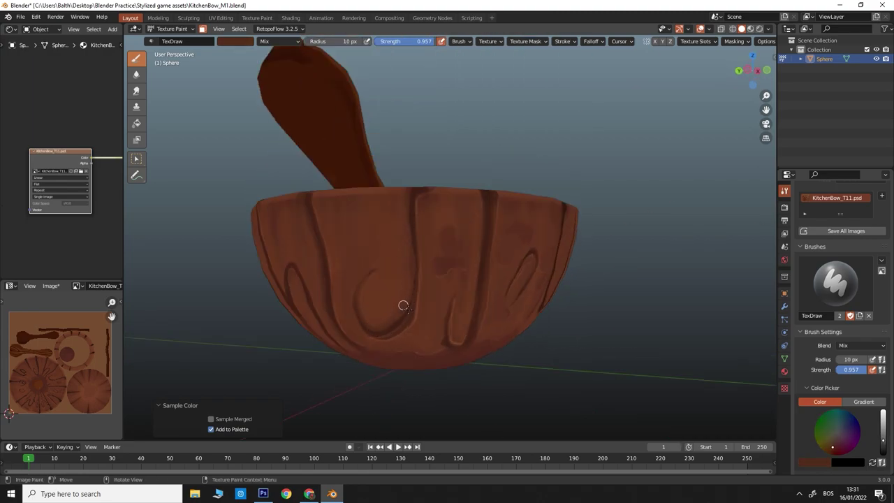
# Fill the bowl's interior with deep maroon stew, brush at 40 px radius and 0.343 strength
pyautogui.moveTo(435, 259)
pyautogui.mouseDown(button='middle')
pyautogui.moveTo(385, 285)
pyautogui.moveTo(397, 326)
pyautogui.mouseUp(button='middle')
pyautogui.press('s')
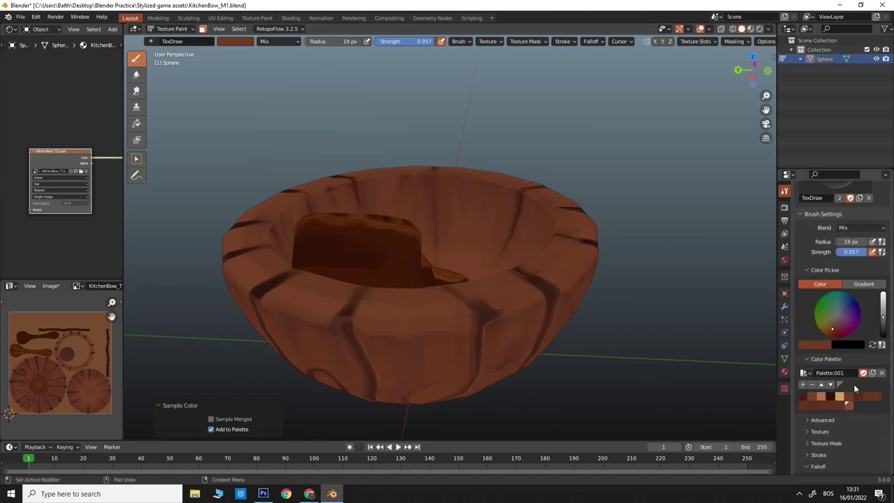
pyautogui.moveTo(462, 324)
pyautogui.mouseDown(button='middle')
pyautogui.moveTo(377, 315)
pyautogui.moveTo(538, 293)
pyautogui.moveTo(502, 289)
pyautogui.mouseUp(button='middle')
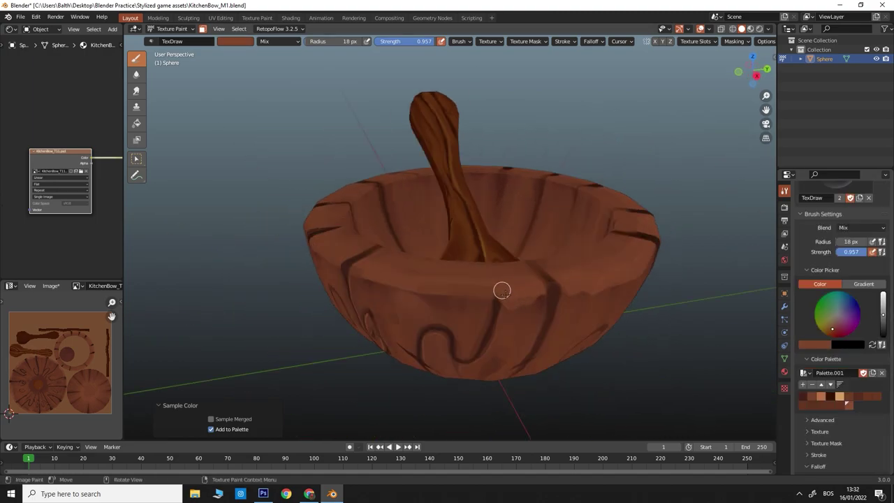
pyautogui.moveTo(363, 274)
pyautogui.mouseDown(button='middle')
pyautogui.moveTo(534, 269)
pyautogui.moveTo(466, 289)
pyautogui.mouseUp(button='middle')
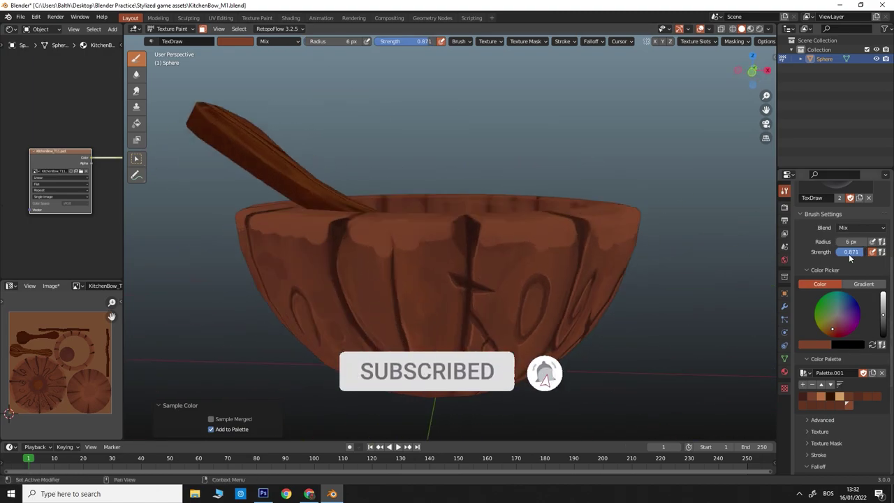
pyautogui.moveTo(455, 256)
pyautogui.mouseDown(button='middle')
pyautogui.moveTo(572, 247)
pyautogui.moveTo(457, 247)
pyautogui.moveTo(447, 236)
pyautogui.moveTo(401, 264)
pyautogui.moveTo(437, 261)
pyautogui.moveTo(398, 295)
pyautogui.moveTo(408, 303)
pyautogui.mouseUp(button='middle')
pyautogui.press('s')
pyautogui.moveTo(433, 343)
pyautogui.mouseDown(button='middle')
pyautogui.moveTo(384, 289)
pyautogui.moveTo(399, 314)
pyautogui.moveTo(405, 409)
pyautogui.moveTo(369, 400)
pyautogui.moveTo(424, 431)
pyautogui.moveTo(433, 420)
pyautogui.moveTo(399, 361)
pyautogui.moveTo(443, 340)
pyautogui.mouseUp(button='middle')
pyautogui.scroll(-5, 443, 339)
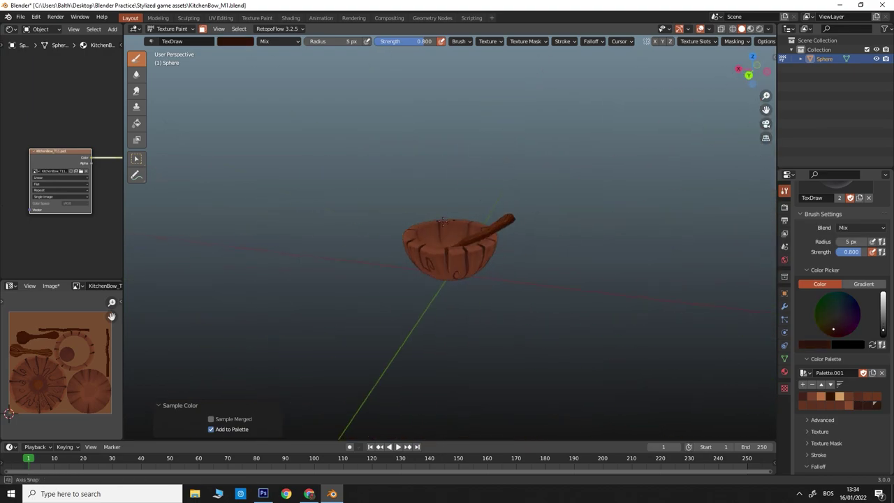
pyautogui.scroll(5, 591, 254)
pyautogui.moveTo(592, 254); pyautogui.dragTo(434, 208, button='middle')
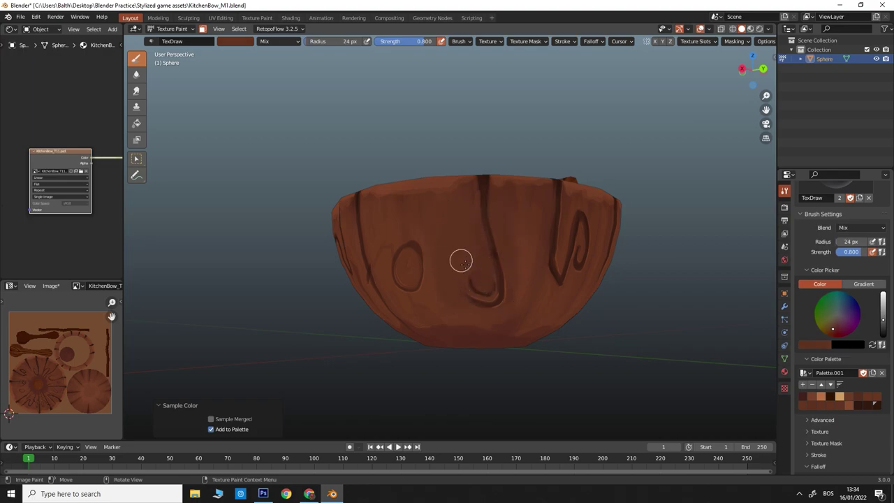
pyautogui.moveTo(492, 304)
pyautogui.mouseDown(button='middle')
pyautogui.moveTo(513, 256)
pyautogui.moveTo(456, 240)
pyautogui.moveTo(493, 244)
pyautogui.mouseUp(button='middle')
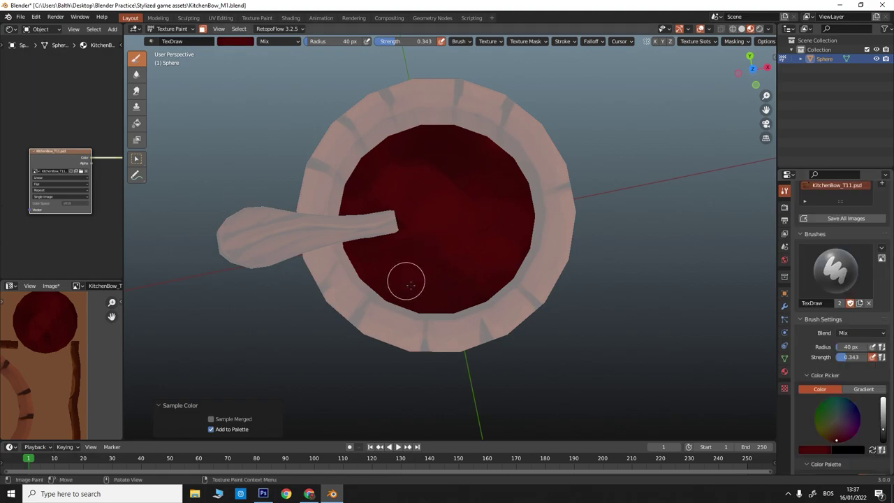
# Enlarge the brush and pick a brightened orange-brown for stew chunks
pyautogui.press('f')
pyautogui.click(396, 213)
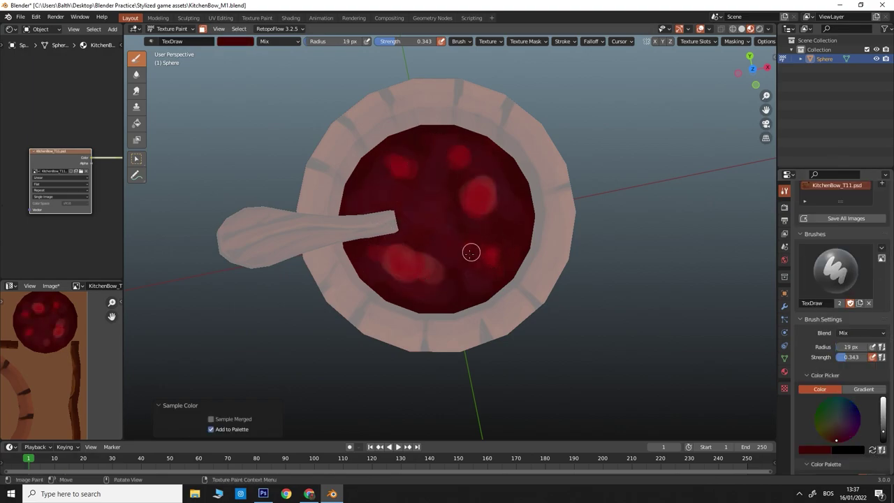
pyautogui.click(422, 223)
pyautogui.moveTo(879, 424); pyautogui.dragTo(882, 401)
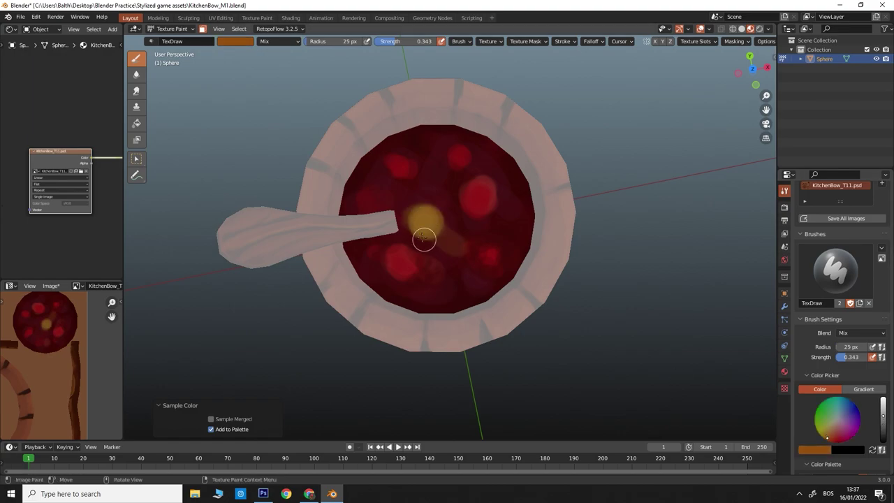
pyautogui.moveTo(405, 225); pyautogui.dragTo(473, 280, button='middle')
# Select the whole spoon in Edit Mode and lower it along Z into the stew
pyautogui.press('Tab')
pyautogui.press('l')
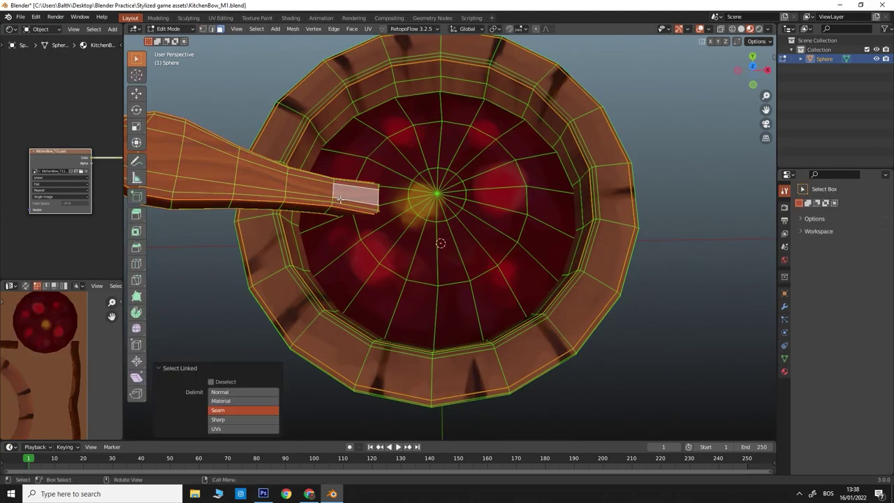
pyautogui.press('g')
pyautogui.press('z')
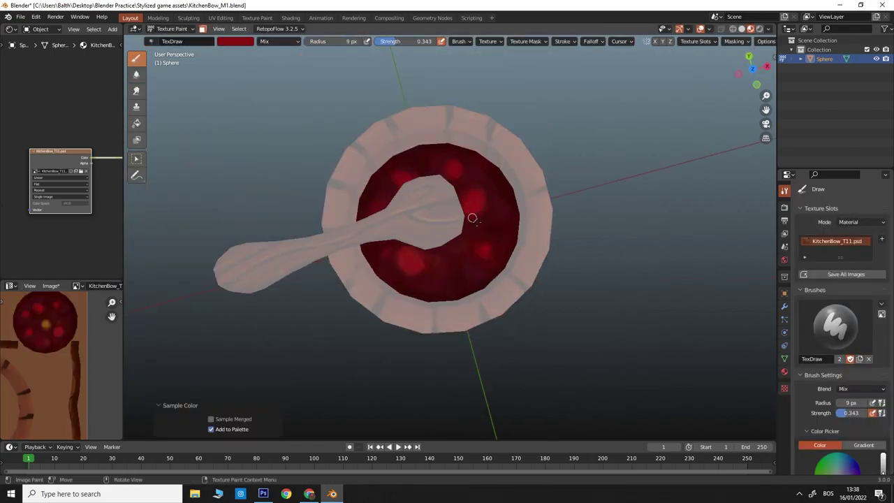
# Dab gold and green chunks into the stew, then pick pale beige for small highlights
pyautogui.click(500, 230)
pyautogui.moveTo(501, 230); pyautogui.dragTo(478, 169, button='middle')
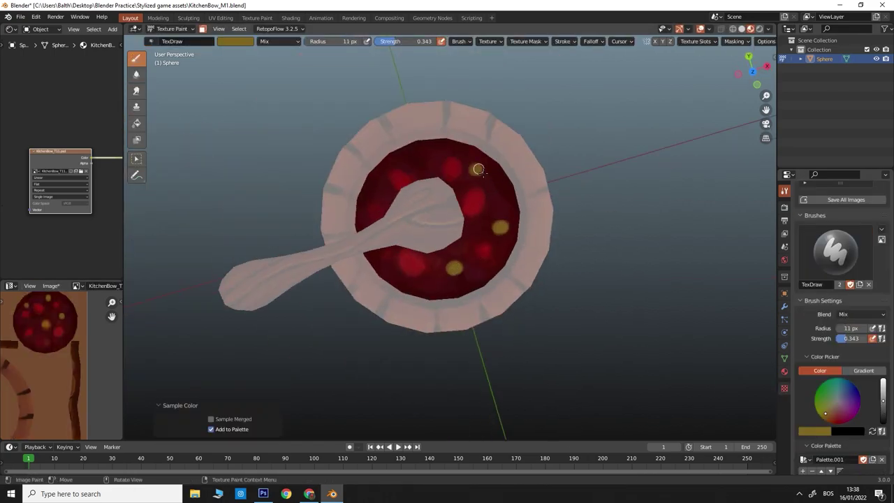
pyautogui.click(410, 283)
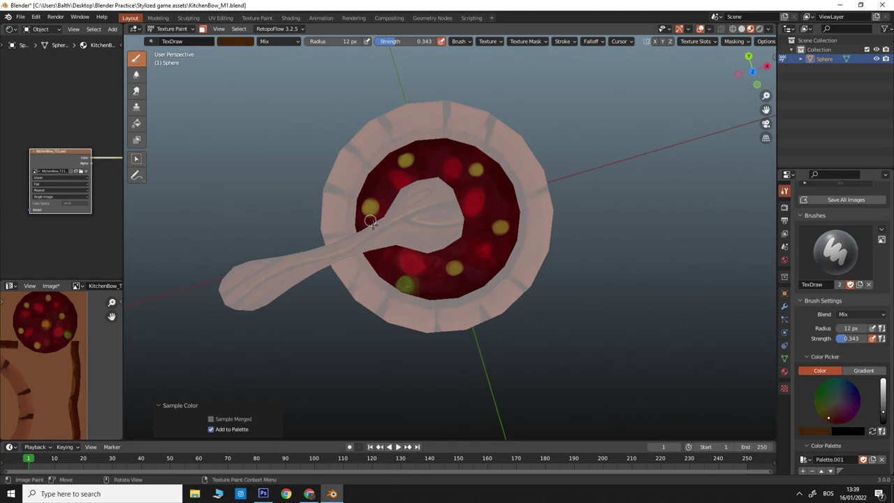
pyautogui.press('s')
pyautogui.press('s')
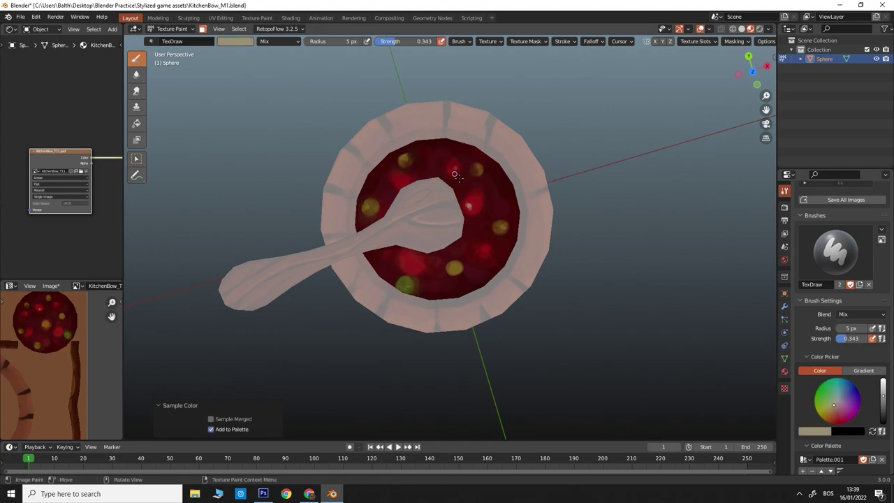
pyautogui.press('f')
pyautogui.click(466, 211)
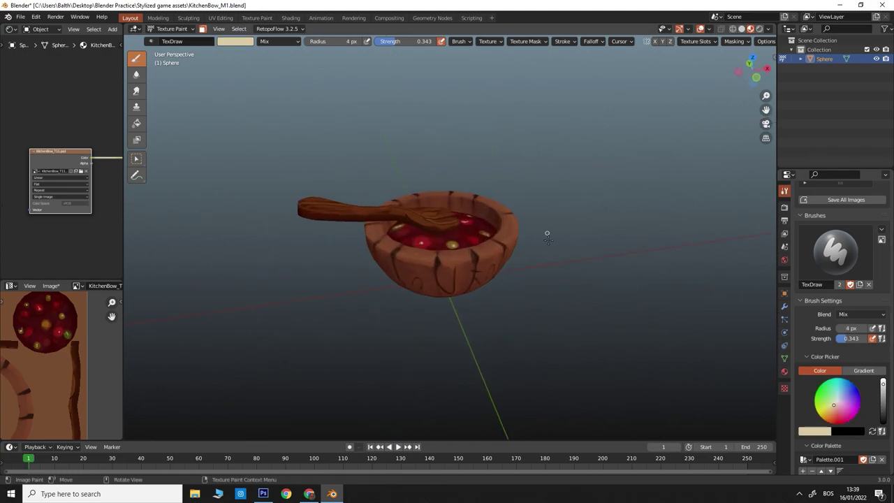
# Shade the stew with Color Burn and Color Dodge strokes, then save the texture and KitchenBow_M1 file
pyautogui.press('s')
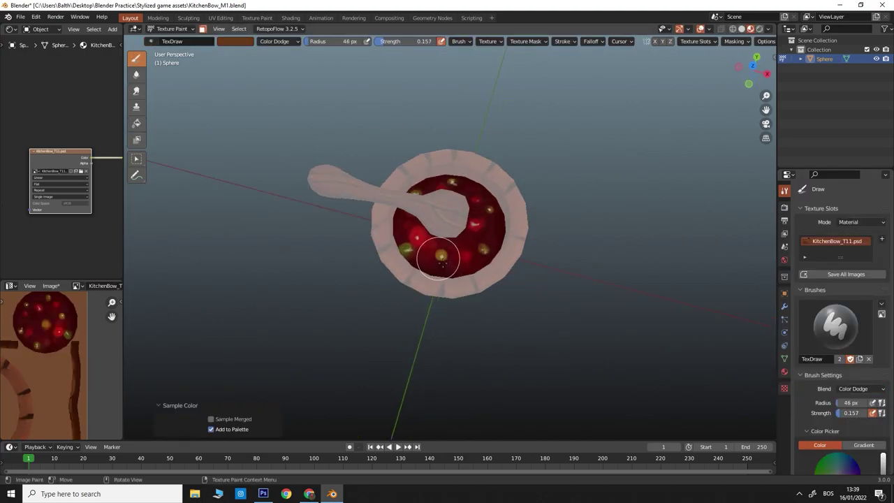
pyautogui.click(792, 343)
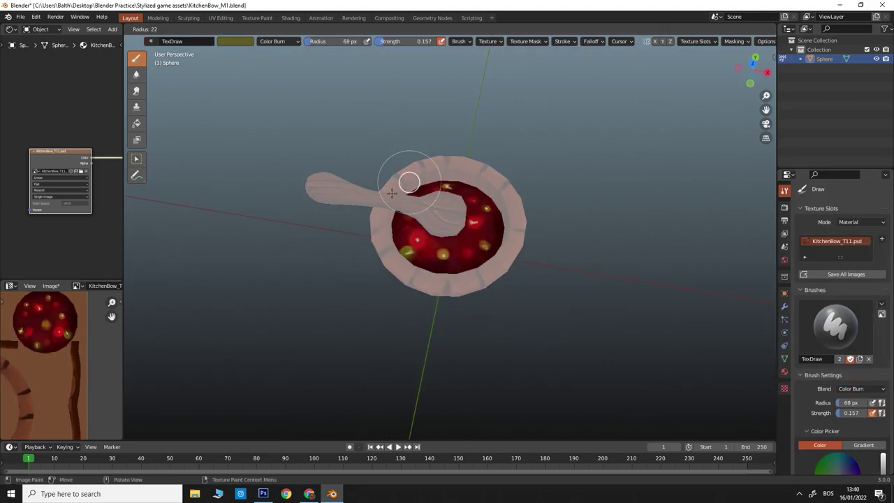
pyautogui.moveTo(493, 257)
pyautogui.mouseDown(button='middle')
pyautogui.moveTo(485, 279)
pyautogui.moveTo(663, 355)
pyautogui.mouseUp(button='middle')
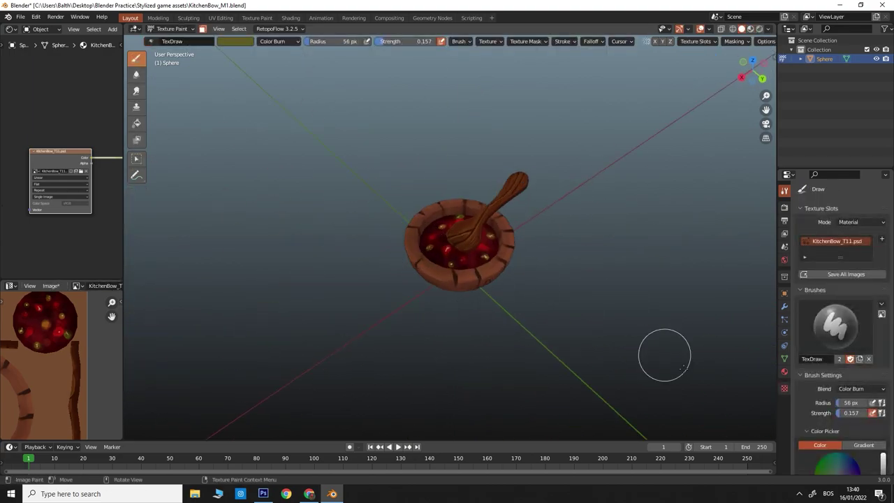
pyautogui.click(859, 389)
pyautogui.moveTo(463, 248)
pyautogui.mouseDown(button='middle')
pyautogui.moveTo(484, 264)
pyautogui.moveTo(528, 261)
pyautogui.moveTo(442, 226)
pyautogui.mouseUp(button='middle')
pyautogui.press('Tab')
pyautogui.hotkey('ctrl', 's')
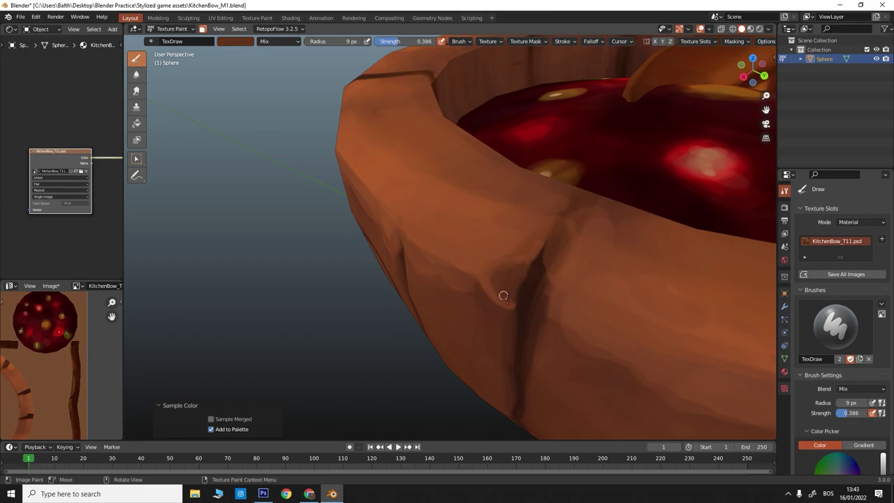
# Sample darker wood browns and enlarge the brush to repaint grooves around the bowl's sides
pyautogui.moveTo(503, 296)
pyautogui.mouseDown(button='middle')
pyautogui.moveTo(513, 258)
pyautogui.moveTo(523, 282)
pyautogui.moveTo(460, 324)
pyautogui.mouseUp(button='middle')
pyautogui.press('s')
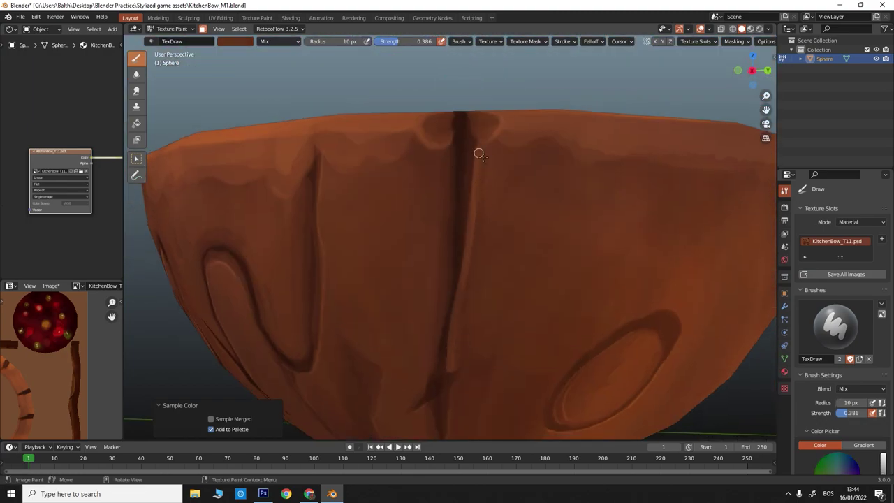
pyautogui.moveTo(472, 269)
pyautogui.mouseDown(button='middle')
pyautogui.moveTo(455, 285)
pyautogui.moveTo(468, 322)
pyautogui.moveTo(498, 323)
pyautogui.mouseUp(button='middle')
pyautogui.press('s')
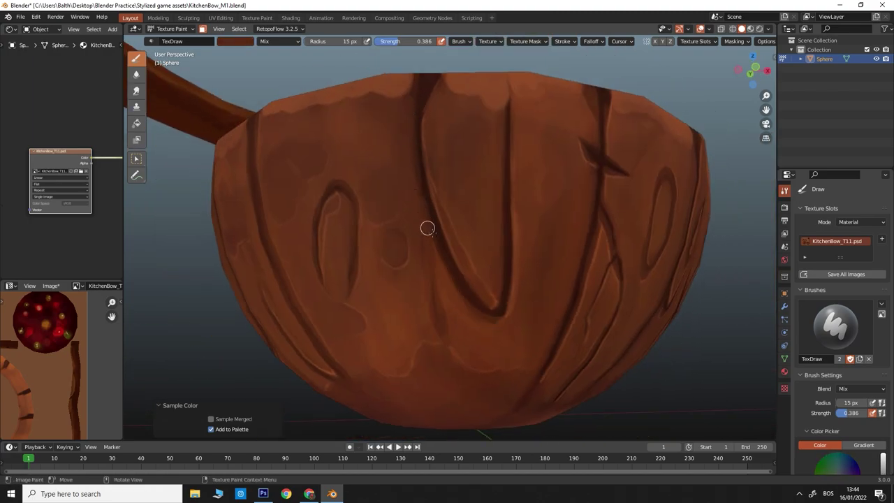
pyautogui.press('f')
pyautogui.click(508, 267)
pyautogui.moveTo(508, 267)
pyautogui.mouseDown(button='middle')
pyautogui.moveTo(448, 123)
pyautogui.moveTo(374, 142)
pyautogui.mouseUp(button='middle')
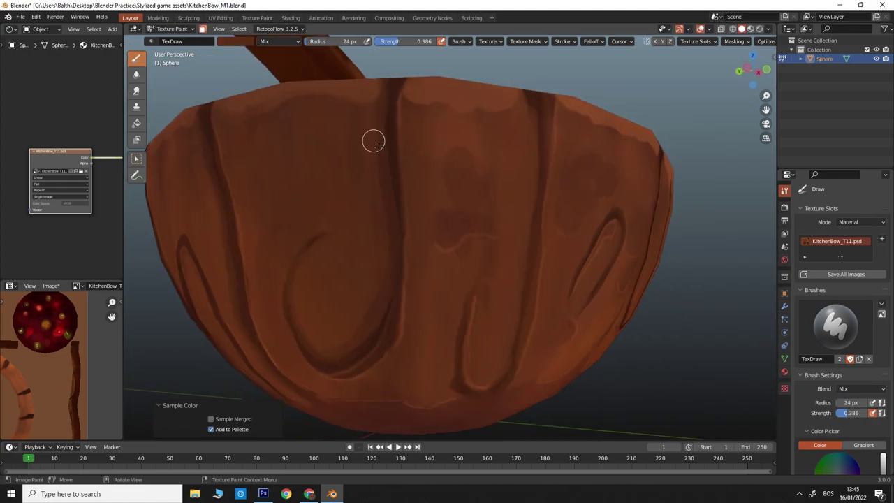
pyautogui.moveTo(385, 176)
pyautogui.mouseDown(button='middle')
pyautogui.moveTo(370, 255)
pyautogui.moveTo(393, 277)
pyautogui.moveTo(435, 202)
pyautogui.mouseUp(button='middle')
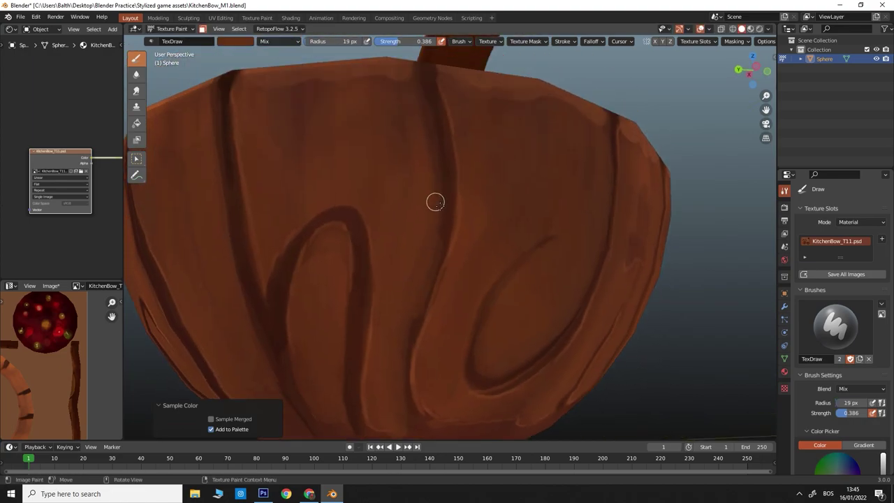
pyautogui.moveTo(401, 109); pyautogui.dragTo(422, 233, button='middle')
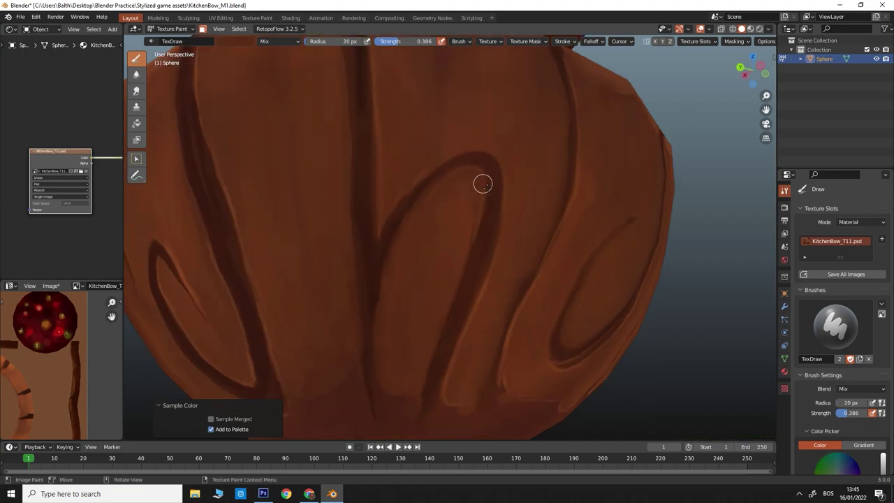
# Paint soft mottled light and dark patches across the outer wall at Mix blend, 0.300 strength
pyautogui.scroll(-5, 485, 183)
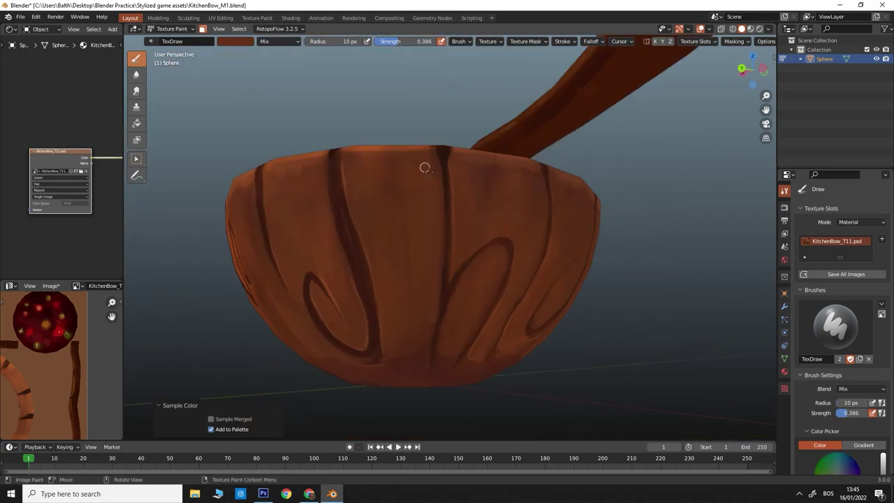
pyautogui.moveTo(424, 167); pyautogui.dragTo(468, 265, button='middle')
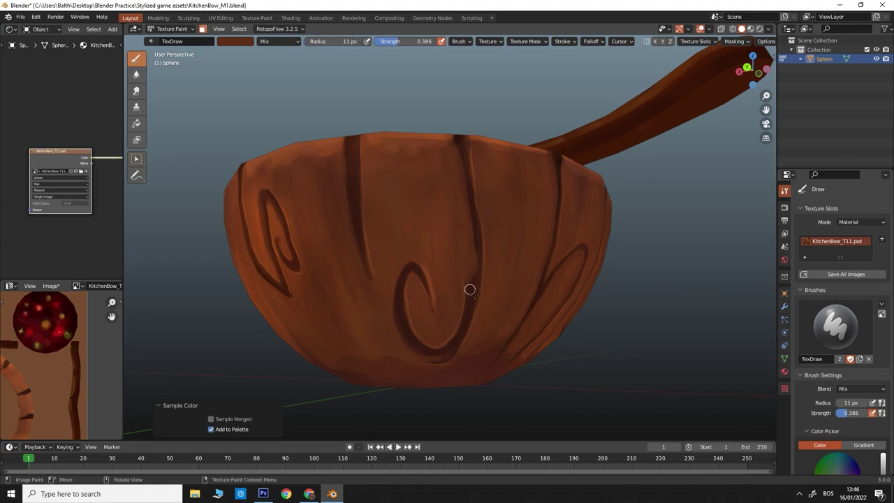
pyautogui.scroll(5, 472, 219)
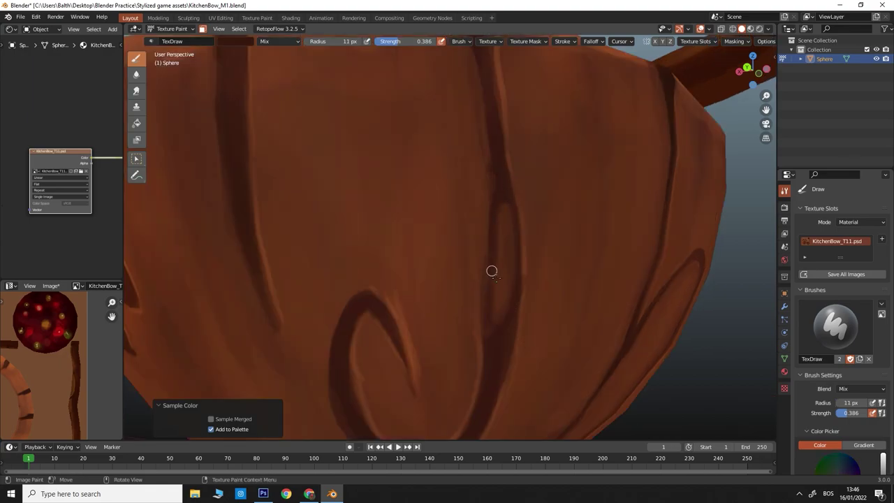
pyautogui.scroll(-2, 507, 291)
pyautogui.scroll(-3, 488, 289)
pyautogui.scroll(4, 440, 298)
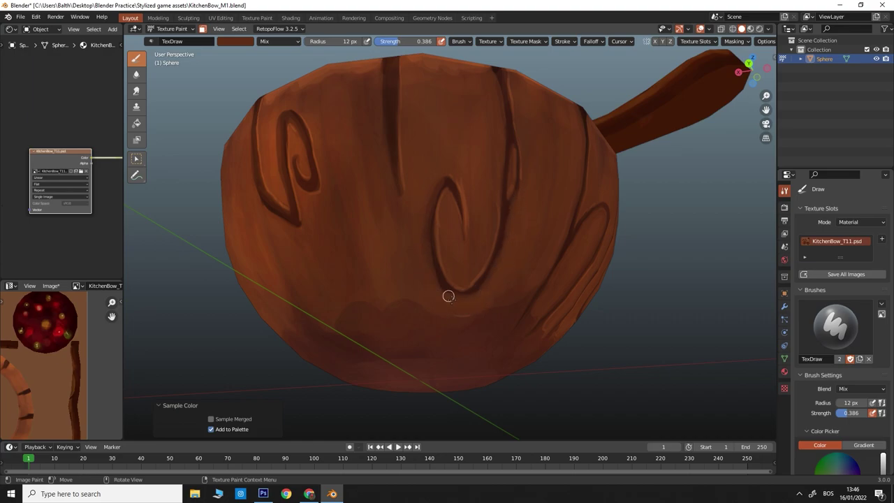
pyautogui.scroll(-3, 449, 295)
pyautogui.scroll(3, 466, 141)
pyautogui.moveTo(500, 231)
pyautogui.mouseDown(button='middle')
pyautogui.moveTo(466, 140)
pyautogui.moveTo(467, 282)
pyautogui.mouseUp(button='middle')
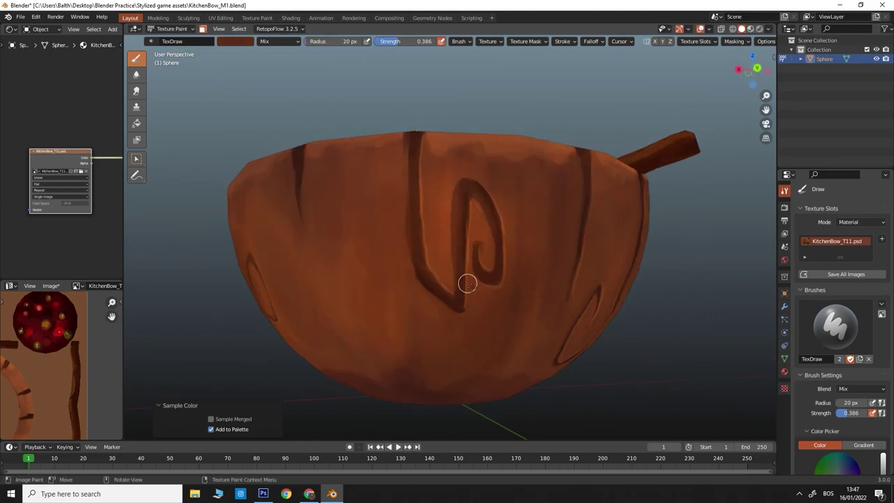
pyautogui.moveTo(462, 175); pyautogui.dragTo(501, 354, button='middle')
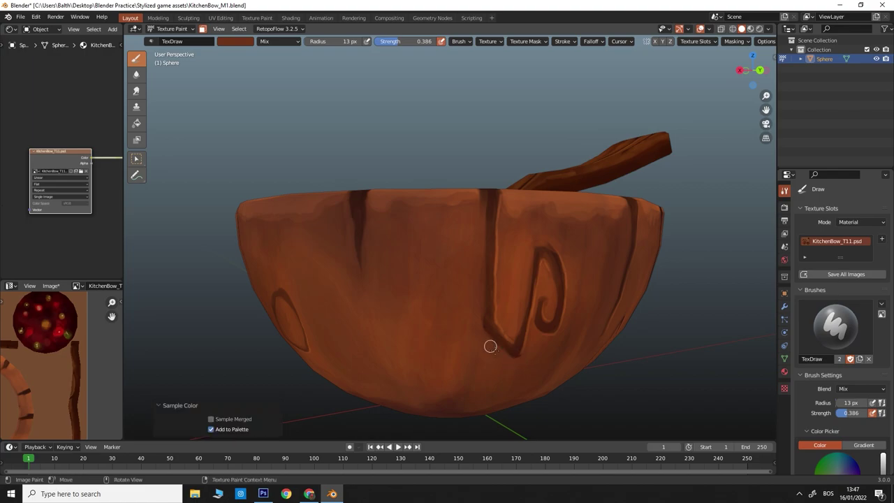
pyautogui.scroll(2, 491, 346)
pyautogui.scroll(-5, 455, 305)
pyautogui.scroll(3, 468, 256)
pyautogui.moveTo(489, 324)
pyautogui.mouseDown(button='middle')
pyautogui.moveTo(469, 256)
pyautogui.moveTo(372, 244)
pyautogui.moveTo(294, 256)
pyautogui.mouseUp(button='middle')
pyautogui.scroll(3, 371, 245)
pyautogui.moveTo(414, 230)
pyautogui.mouseDown(button='middle')
pyautogui.moveTo(471, 175)
pyautogui.moveTo(451, 172)
pyautogui.moveTo(444, 289)
pyautogui.moveTo(346, 225)
pyautogui.mouseUp(button='middle')
pyautogui.scroll(-3, 444, 288)
pyautogui.moveTo(410, 229)
pyautogui.mouseDown(button='middle')
pyautogui.moveTo(471, 351)
pyautogui.moveTo(448, 314)
pyautogui.mouseUp(button='middle')
# Check the bowl from the top orthographic view and pan it into position
pyautogui.scroll(-4, 420, 245)
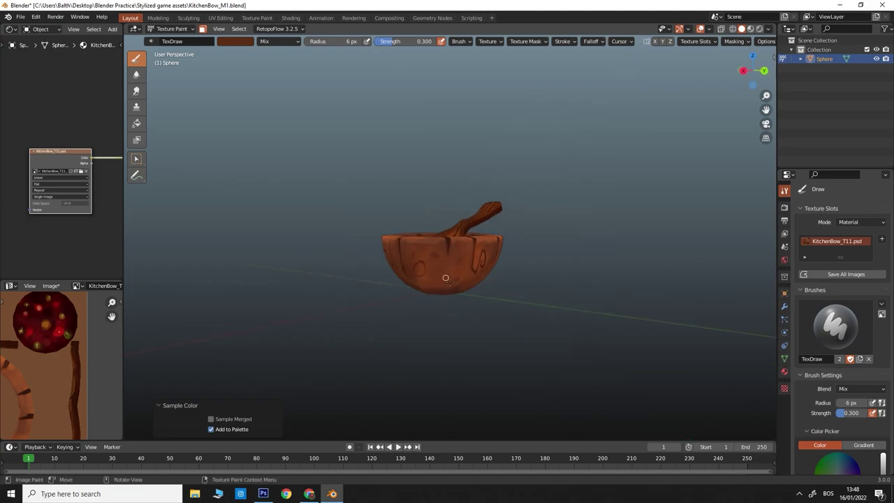
pyautogui.press('KP_7')
pyautogui.scroll(5, 442, 297)
pyautogui.scroll(-2, 475, 308)
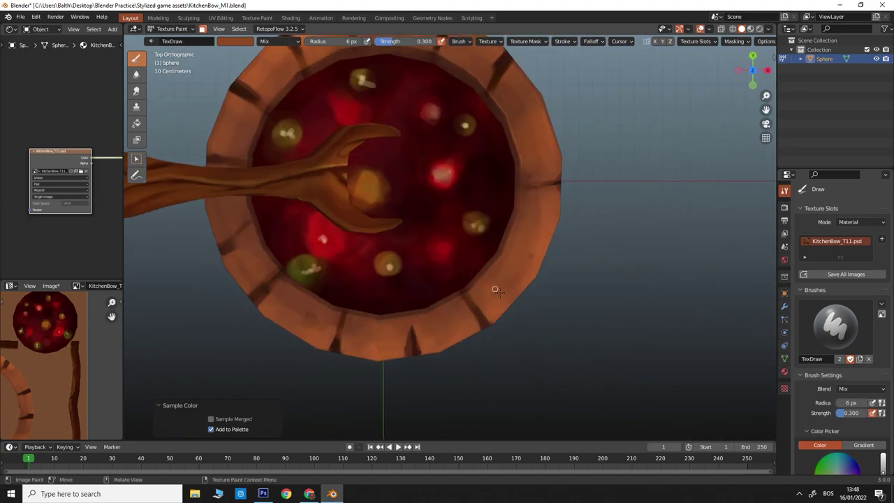
pyautogui.scroll(2, 501, 243)
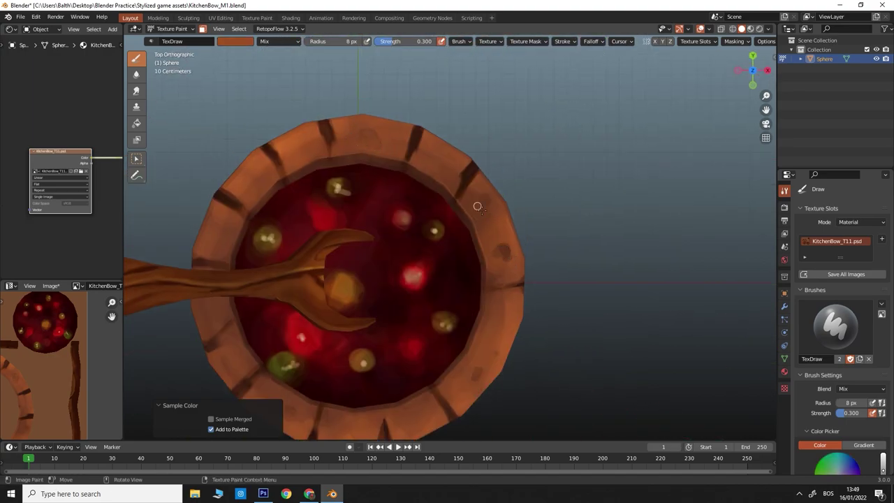
pyautogui.keyDown('shift'); pyautogui.moveTo(503, 259); pyautogui.dragTo(518, 298, button='middle'); pyautogui.keyUp('shift')
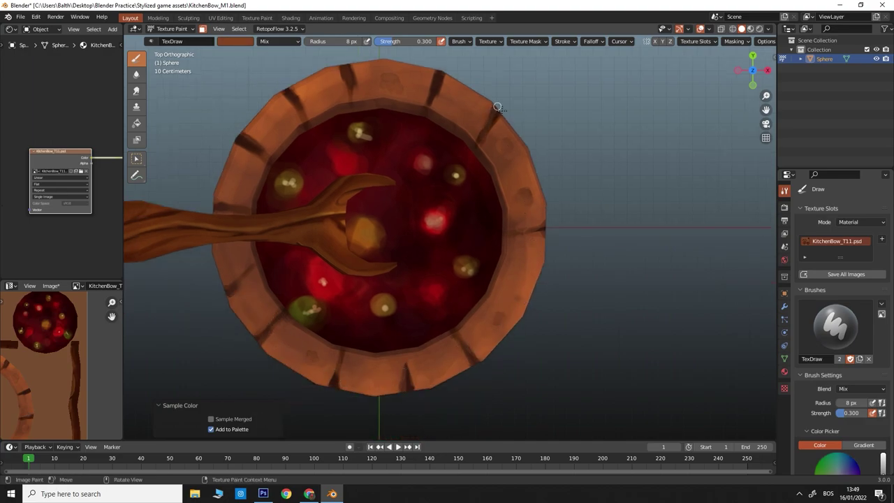
pyautogui.keyDown('shift'); pyautogui.moveTo(348, 80); pyautogui.dragTo(400, 125, button='middle'); pyautogui.keyUp('shift')
pyautogui.scroll(-5, 481, 418)
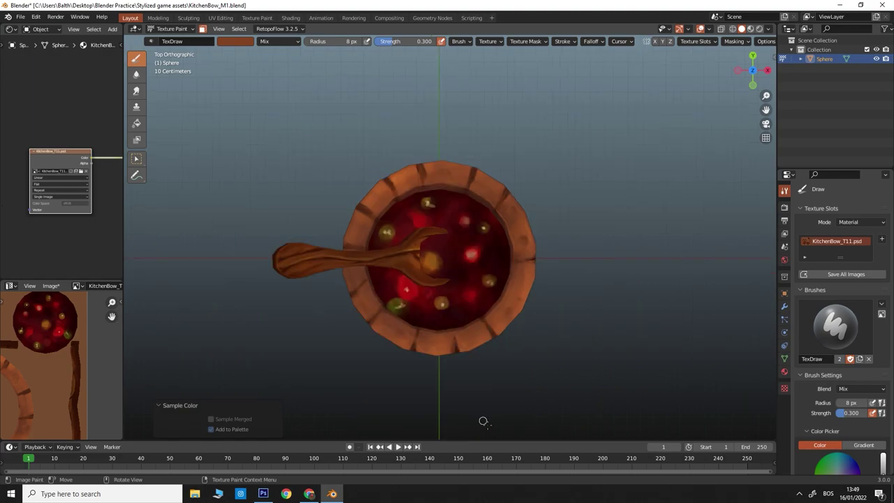
pyautogui.moveTo(481, 418)
pyautogui.mouseDown(button='middle')
pyautogui.moveTo(412, 303)
pyautogui.moveTo(447, 319)
pyautogui.mouseUp(button='middle')
# Toggle in and out of Edit Mode and save the blend file
pyautogui.press('Tab')
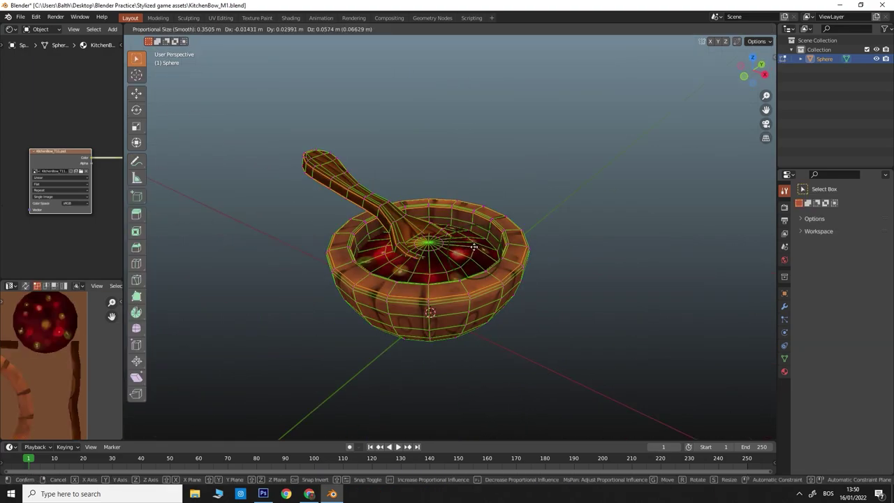
pyautogui.press('Tab')
pyautogui.scroll(-2, 505, 258)
pyautogui.hotkey('ctrl', 's')
pyautogui.moveTo(463, 249)
pyautogui.mouseDown(button='middle')
pyautogui.moveTo(506, 257)
pyautogui.moveTo(481, 247)
pyautogui.moveTo(489, 224)
pyautogui.mouseUp(button='middle')
# Inspect the painted bowl from every side in Material Preview, then leave Texture Paint and save again
pyautogui.click(750, 29)
pyautogui.click(767, 28)
pyautogui.click(759, 106)
pyautogui.moveTo(634, 145)
pyautogui.mouseDown(button='middle')
pyautogui.moveTo(447, 279)
pyautogui.moveTo(258, 338)
pyautogui.moveTo(114, 257)
pyautogui.moveTo(56, 170)
pyautogui.moveTo(73, 190)
pyautogui.mouseUp(button='middle')
pyautogui.press('Tab')
pyautogui.hotkey('ctrl', 's')
pyautogui.moveTo(310, 194)
pyautogui.mouseDown(button='middle')
pyautogui.moveTo(612, 254)
pyautogui.moveTo(722, 61)
pyautogui.moveTo(677, 283)
pyautogui.moveTo(642, 302)
pyautogui.moveTo(640, 246)
pyautogui.mouseUp(button='middle')
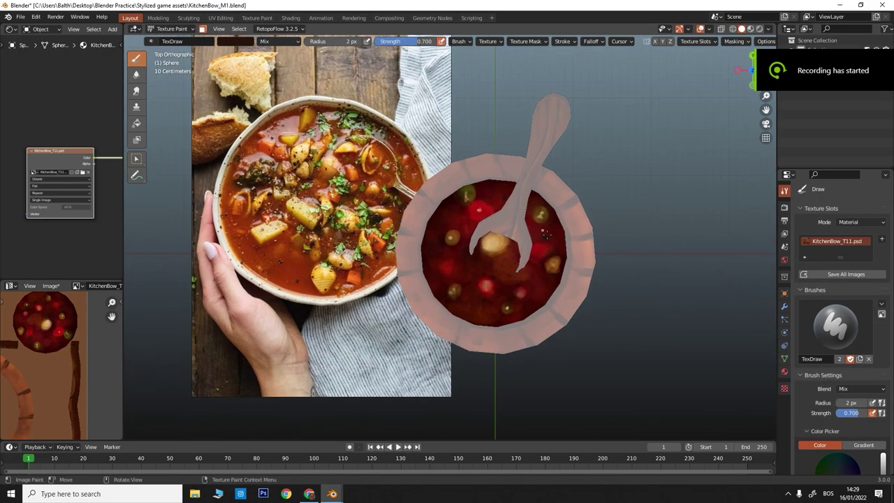
pyautogui.scroll(1, 543, 233)
# Sample dark red and other tones from the stew photo and paint a lighter patch, brush at 8 px
pyautogui.press('s')
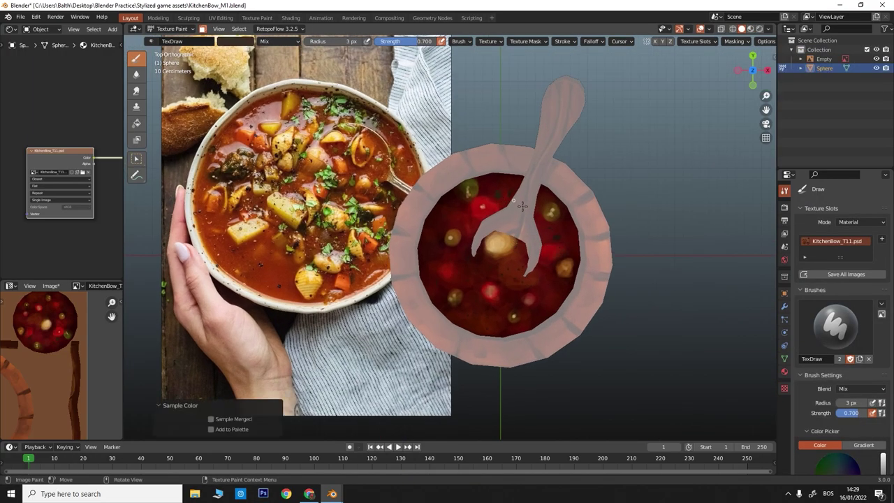
pyautogui.scroll(2, 522, 205)
pyautogui.press('s')
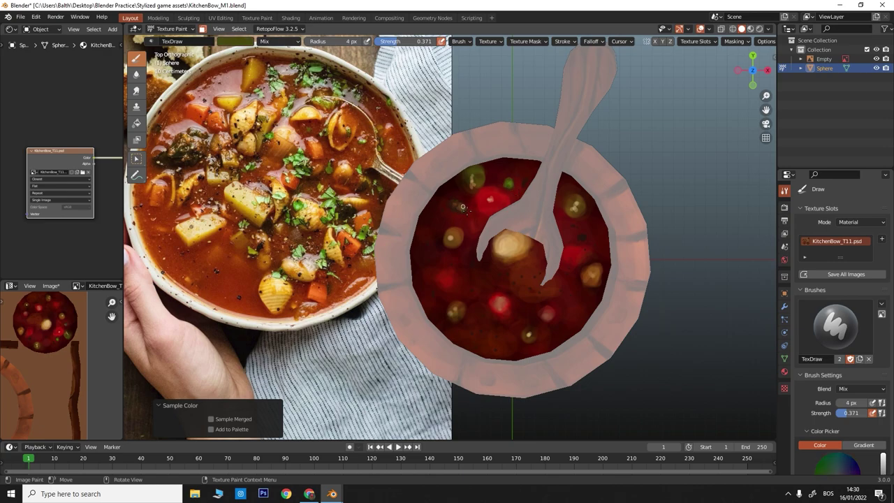
pyautogui.scroll(-10, 837, 314)
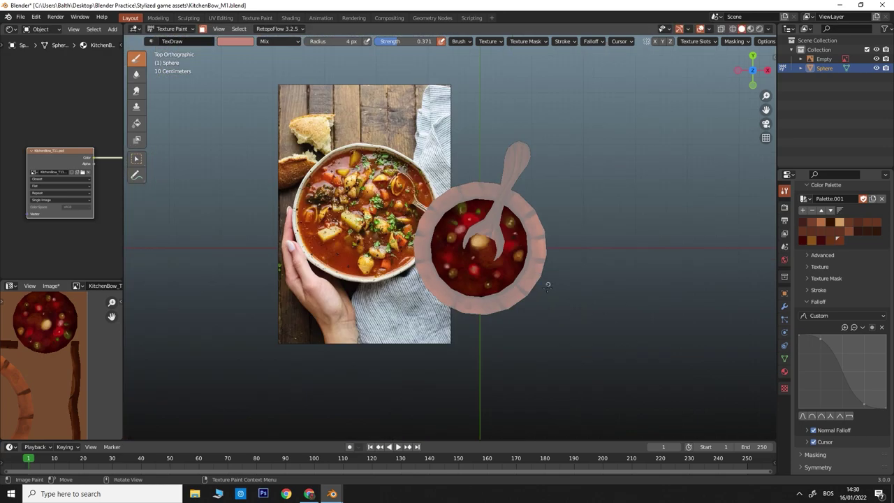
pyautogui.press('s')
pyautogui.moveTo(558, 308); pyautogui.dragTo(576, 290)
pyautogui.press('s')
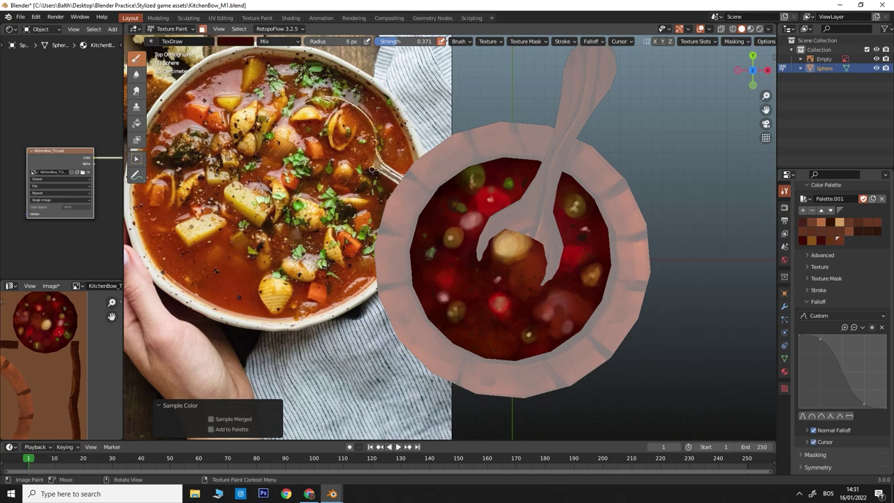
pyautogui.press(']')
pyautogui.press(']')
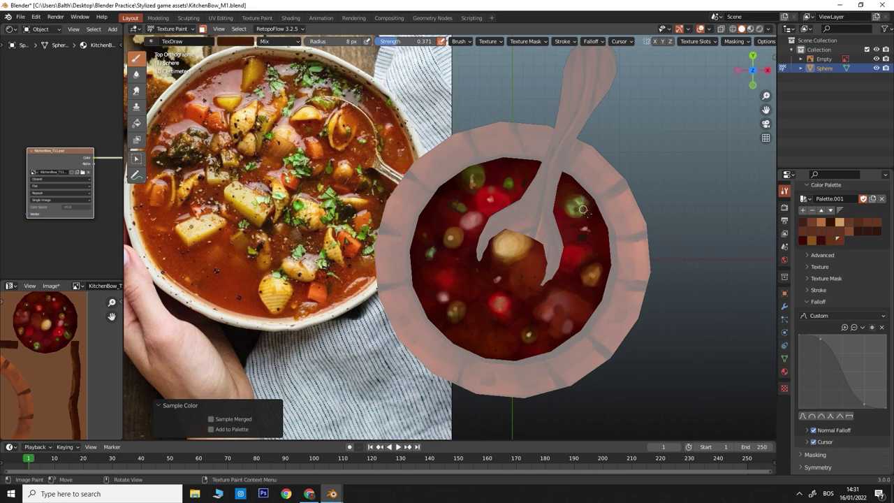
pyautogui.moveTo(582, 209)
pyautogui.mouseDown(button='middle')
pyautogui.moveTo(660, 293)
pyautogui.moveTo(515, 295)
pyautogui.mouseUp(button='middle')
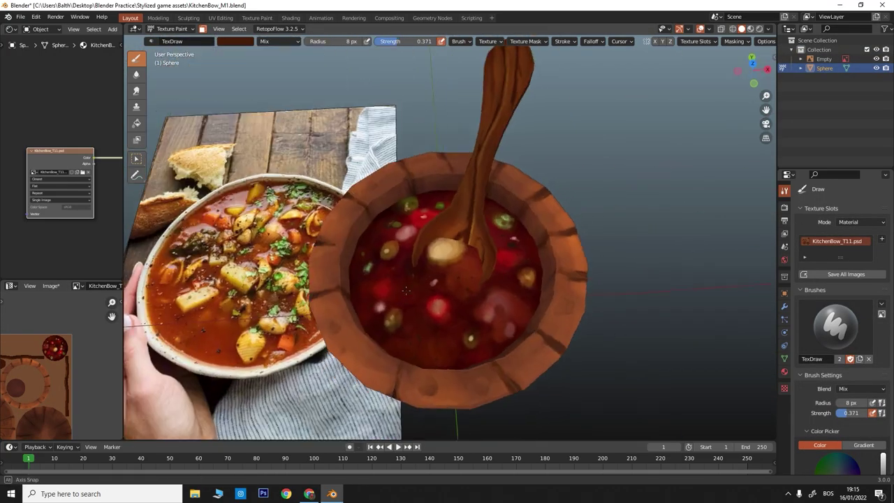
# Toggle back into Texture Paint and orbit to a working angle over the stew
pyautogui.moveTo(445, 219); pyautogui.dragTo(383, 309, button='middle')
pyautogui.press('Tab')
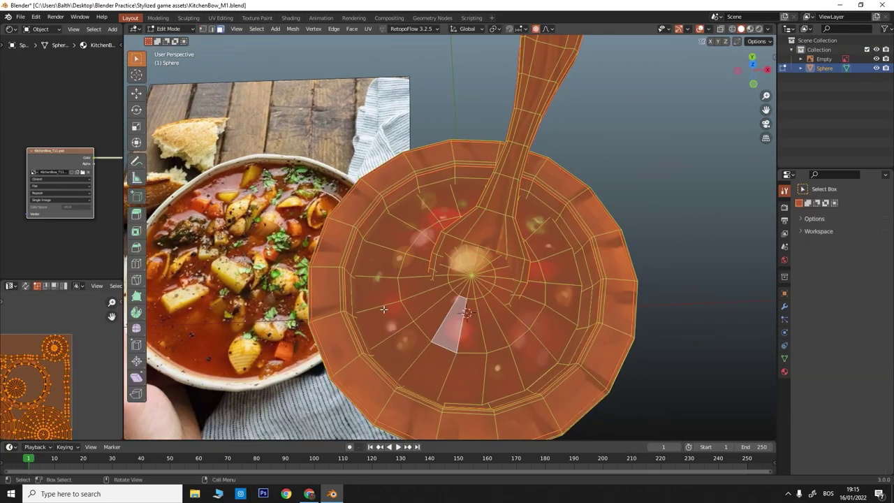
pyautogui.press('Tab')
pyautogui.moveTo(384, 368); pyautogui.dragTo(510, 361, button='middle')
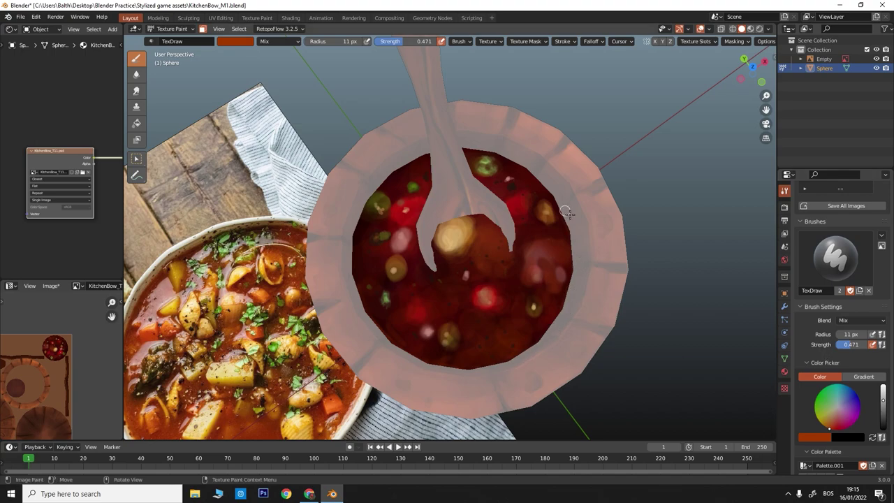
pyautogui.moveTo(565, 211)
pyautogui.mouseDown(button='middle')
pyautogui.moveTo(387, 184)
pyautogui.moveTo(390, 239)
pyautogui.mouseUp(button='middle')
# Sample orange and darker tones from the photo, shrinking the brush to 13 then 9 px
pyautogui.press('s')
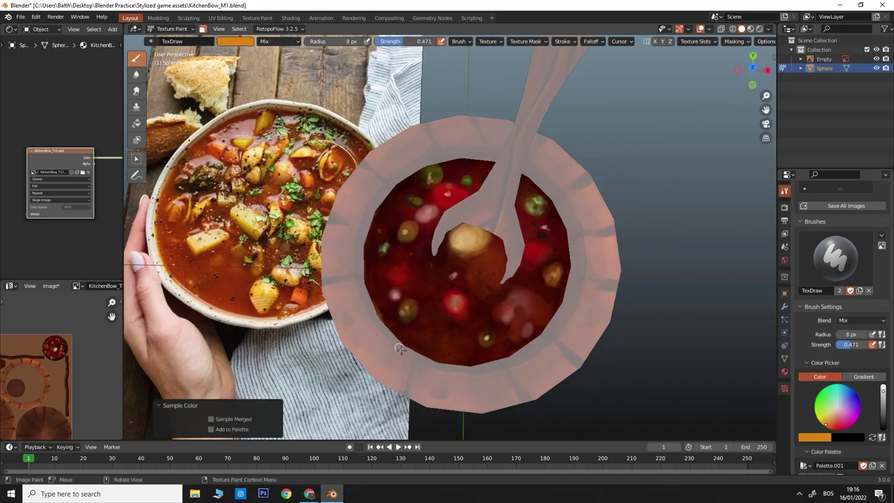
pyautogui.press('f')
pyautogui.click(529, 181)
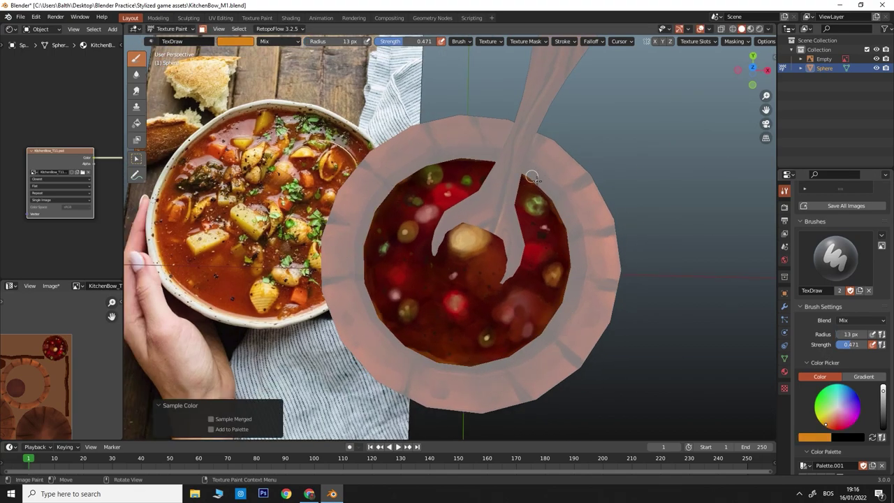
pyautogui.press('s')
pyautogui.press('f')
pyautogui.click(482, 287)
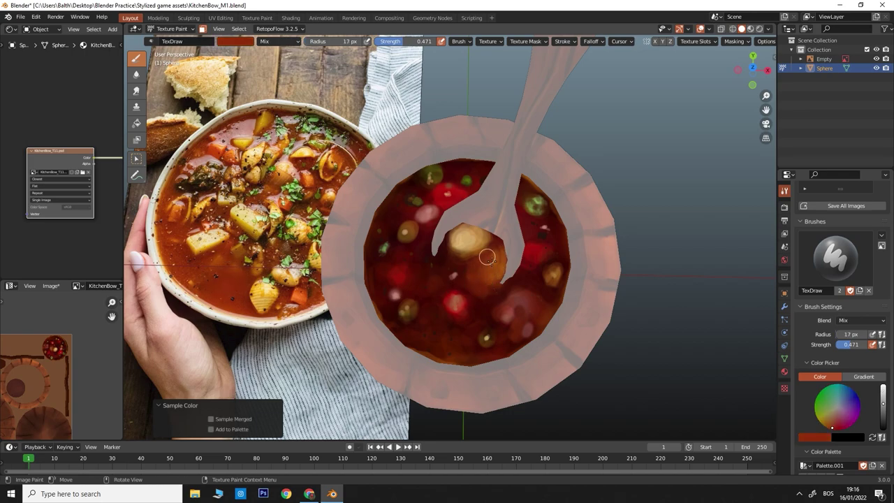
pyautogui.scroll(2, 419, 251)
pyautogui.scroll(1, 391, 231)
# Paint orange carrot slices, a pale potato chunk and dark red shading from photo-sampled colours
pyautogui.press('s')
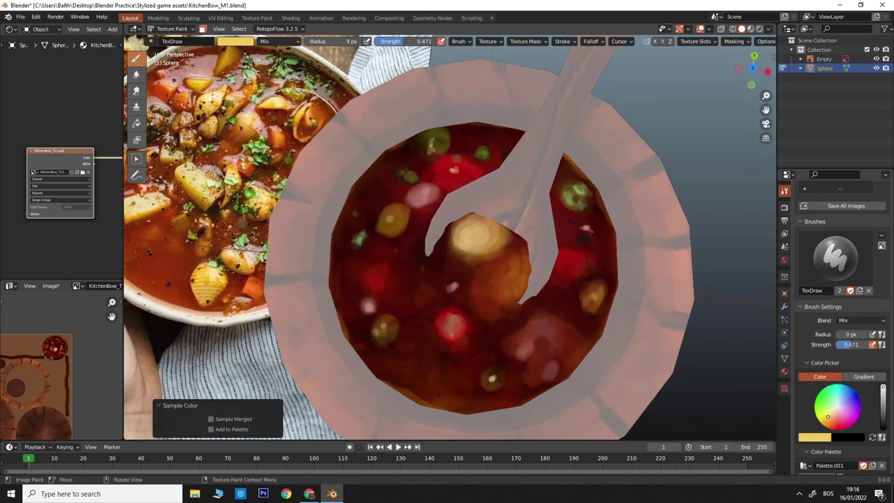
pyautogui.press('s')
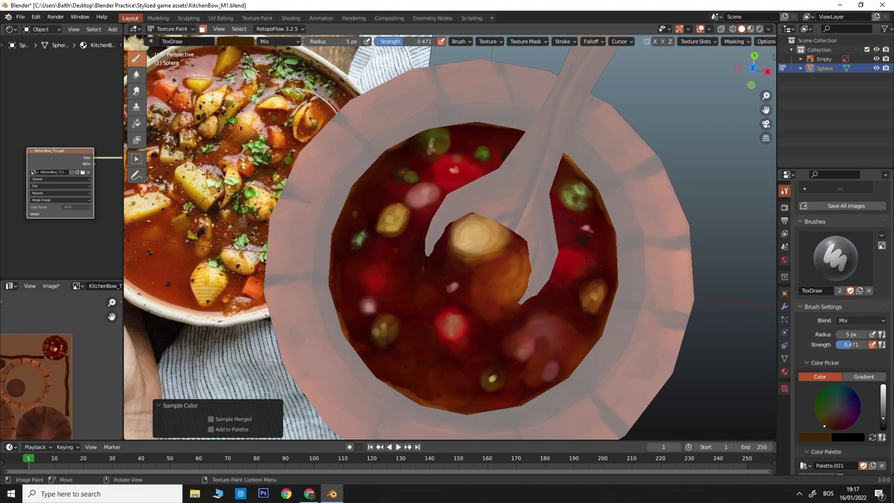
pyautogui.press('s')
pyautogui.press('f')
pyautogui.click(391, 218)
pyautogui.press('s')
pyautogui.press('s')
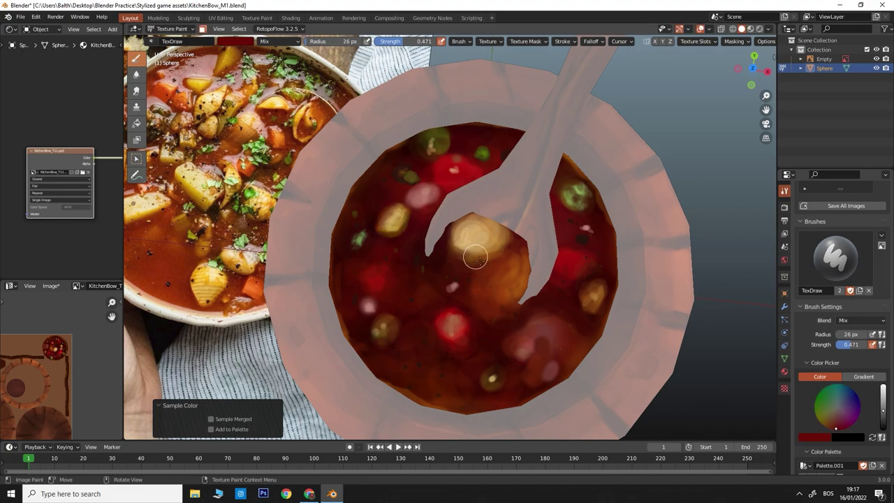
pyautogui.press('Escape')
pyautogui.moveTo(474, 259); pyautogui.dragTo(411, 287, button='middle')
pyautogui.press('s')
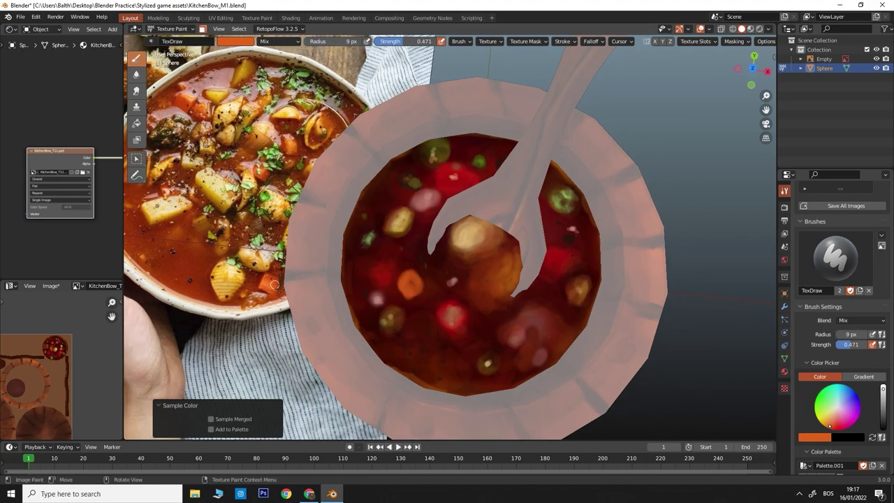
pyautogui.scroll(2, 399, 291)
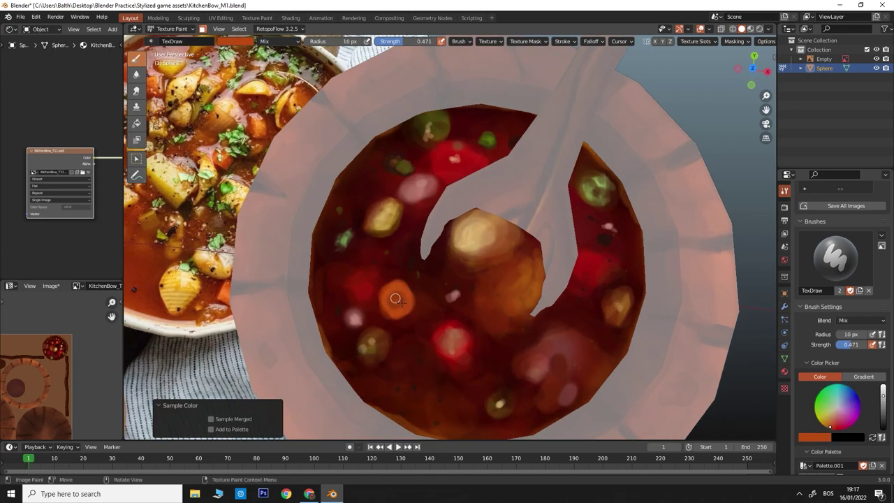
pyautogui.keyDown('ctrl'); pyautogui.scroll(-3, 525, 312); pyautogui.keyUp('ctrl')
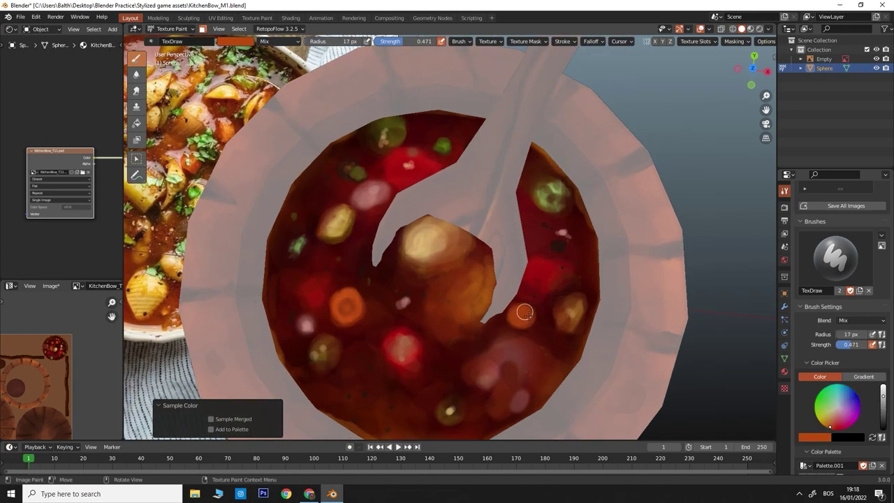
pyautogui.scroll(-1, 520, 314)
pyautogui.scroll(-2, 405, 262)
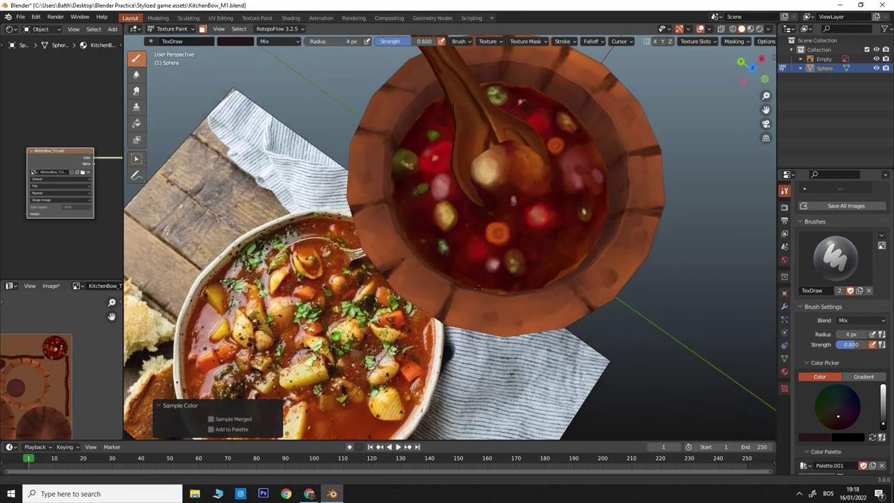
# Sample cream, pale pink and dark red tones and paint pale pasta-shell rings into the stew
pyautogui.press('s')
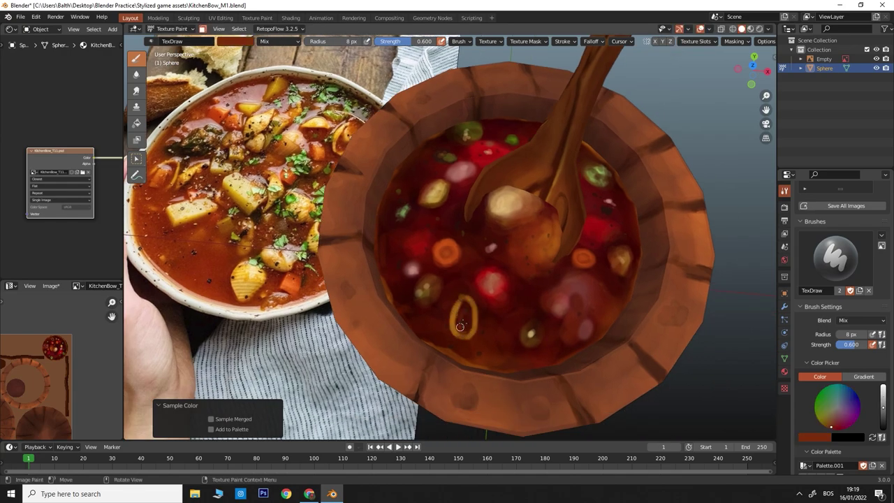
pyautogui.press('s')
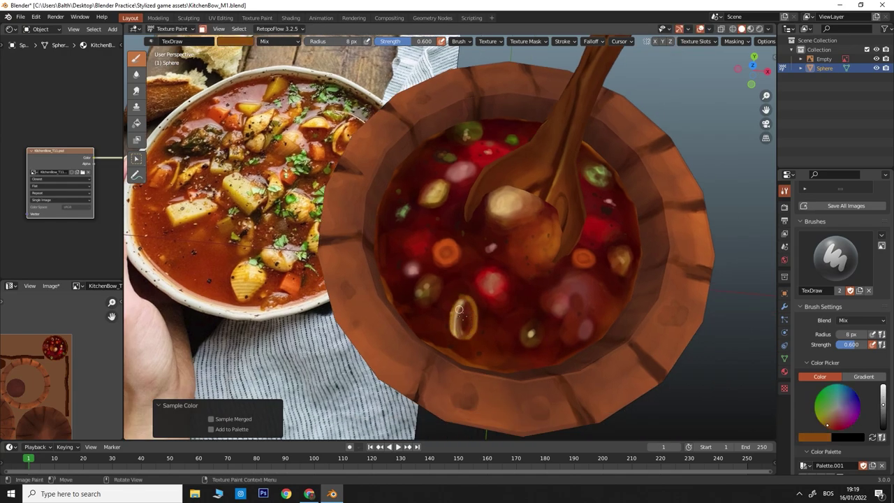
pyautogui.press('s')
pyautogui.press('s')
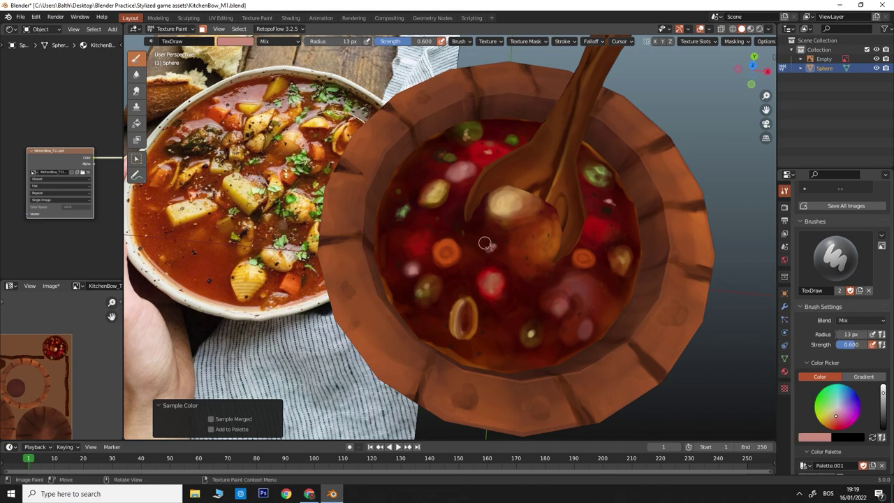
pyautogui.moveTo(434, 168); pyautogui.dragTo(260, 186, button='middle')
pyautogui.press('s')
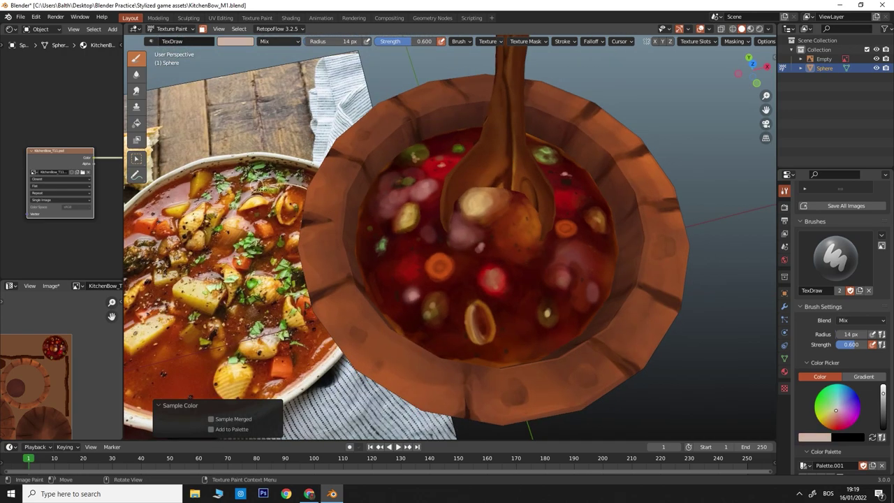
pyautogui.press('s')
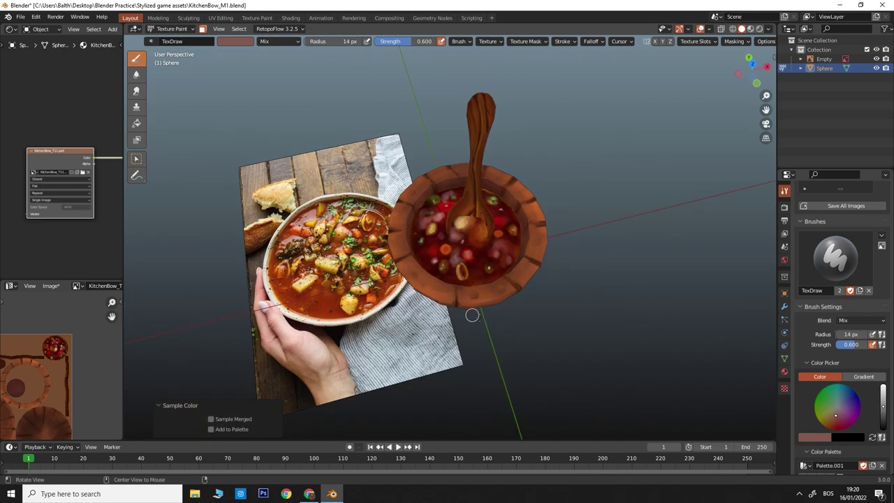
pyautogui.scroll(-4, 460, 293)
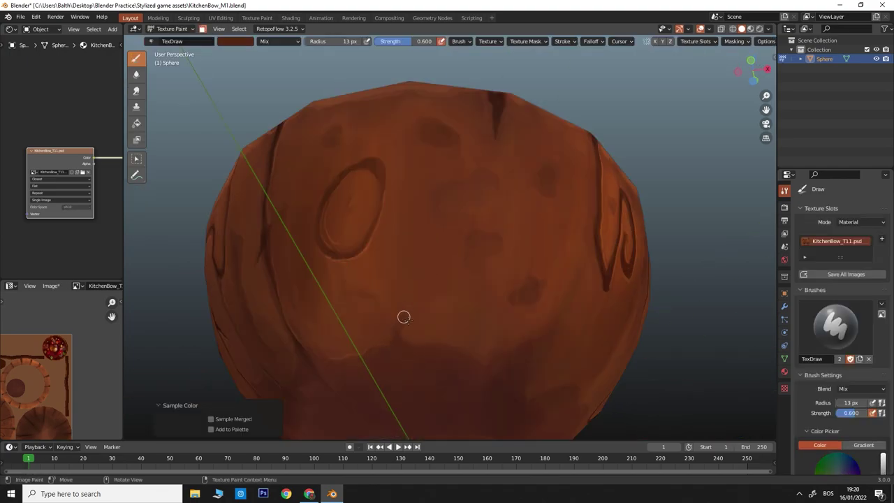
# Sample a darker brown and paint a dark groove stroke across the bowl's outer wall
pyautogui.scroll(2, 412, 263)
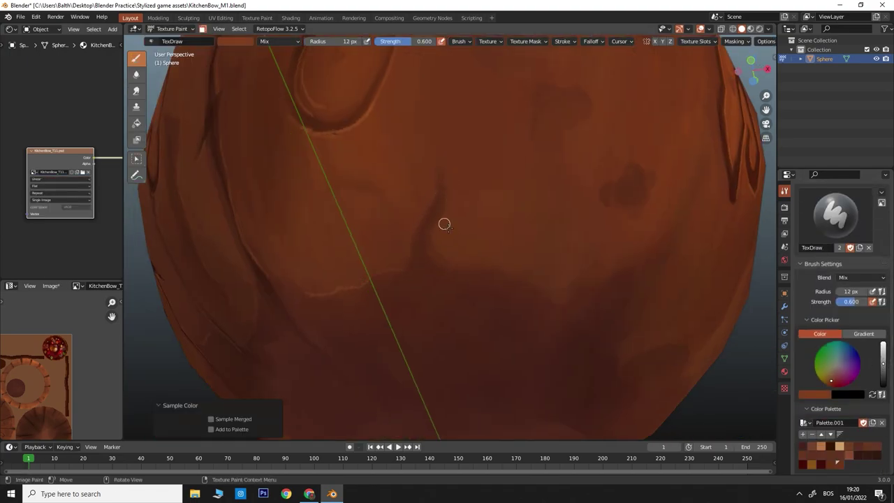
pyautogui.press('s')
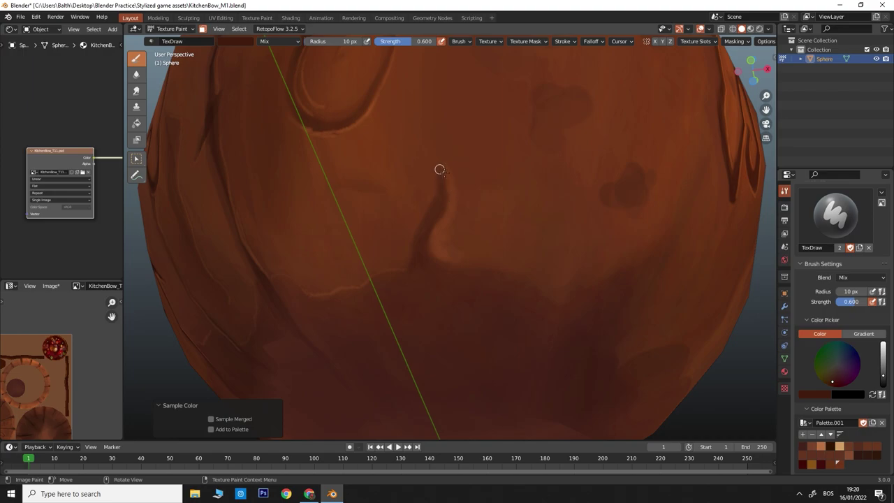
pyautogui.moveTo(439, 169); pyautogui.dragTo(455, 214, button='middle')
pyautogui.moveTo(464, 244); pyautogui.dragTo(545, 110, button='middle')
pyautogui.scroll(3, 305, 247)
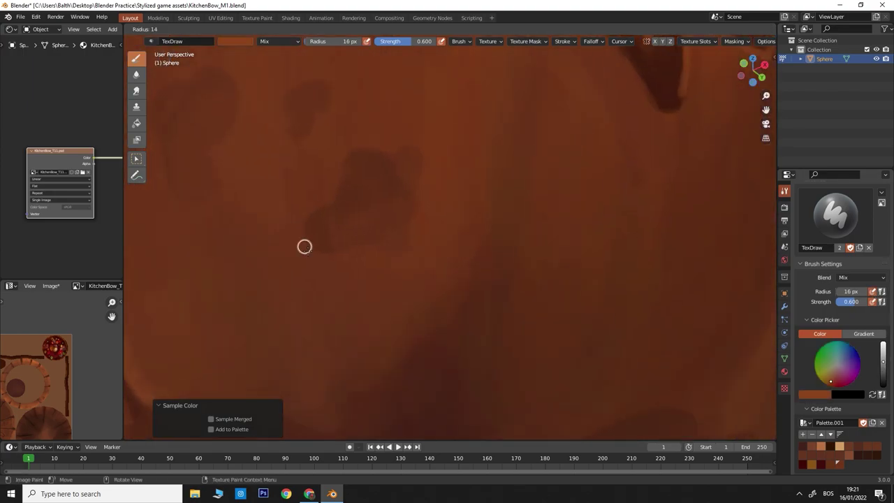
pyautogui.moveTo(304, 246); pyautogui.dragTo(395, 247)
pyautogui.keyDown('shift'); pyautogui.moveTo(377, 171); pyautogui.dragTo(420, 301, button='middle'); pyautogui.keyUp('shift')
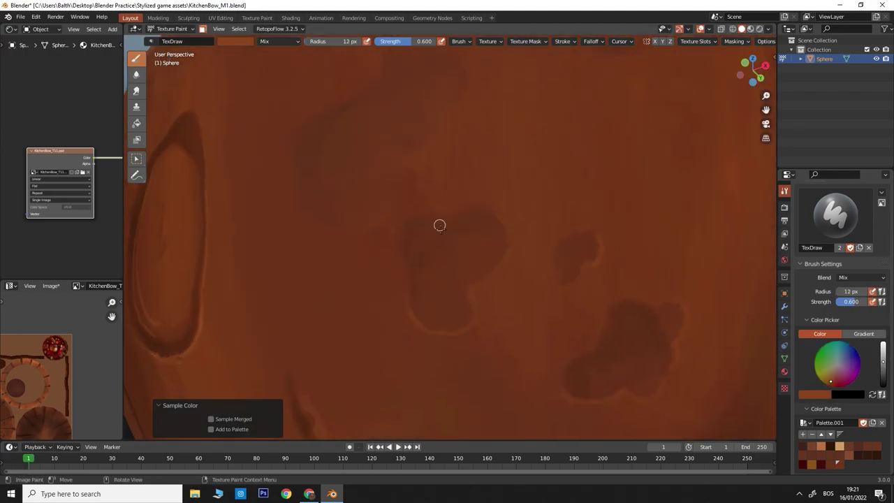
pyautogui.moveTo(439, 225); pyautogui.dragTo(424, 297, button='middle')
# Sample a dark groove brown from the handle side of the bowl
pyautogui.scroll(-2, 488, 188)
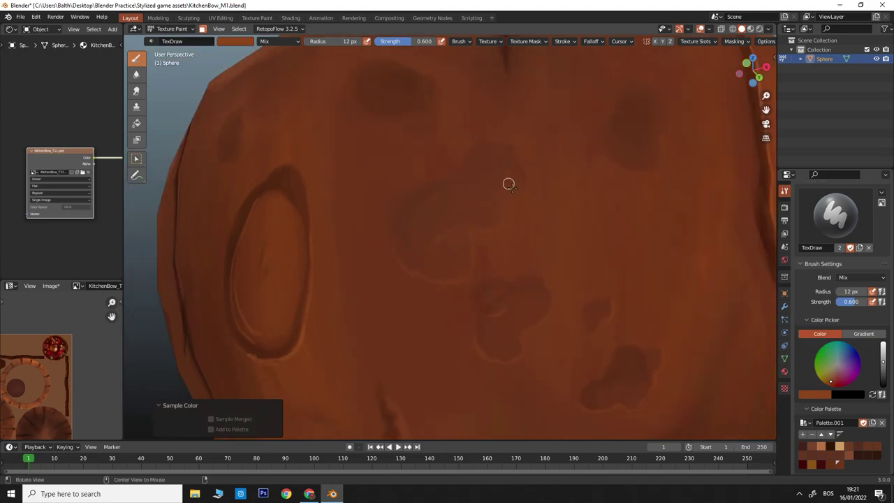
pyautogui.scroll(-1, 530, 168)
pyautogui.scroll(-2, 411, 223)
pyautogui.scroll(-3, 497, 305)
pyautogui.moveTo(497, 305); pyautogui.dragTo(459, 265, button='middle')
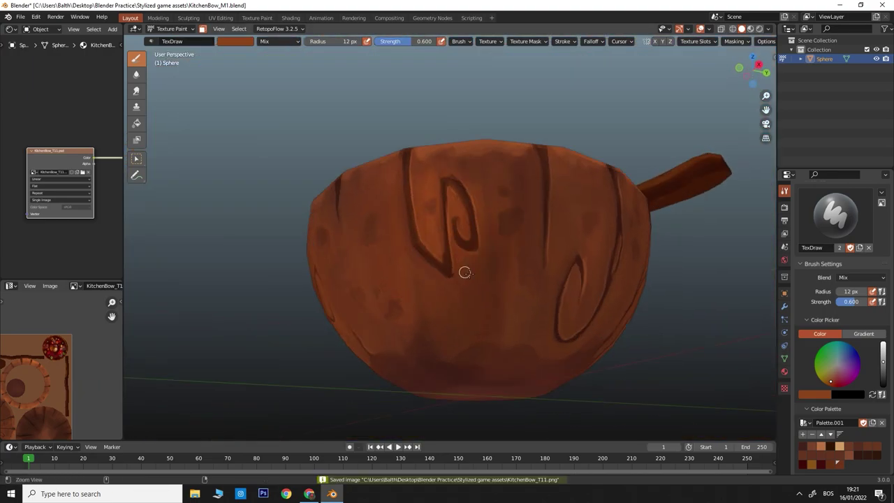
pyautogui.scroll(3, 465, 251)
pyautogui.press('s')
pyautogui.scroll(2, 458, 253)
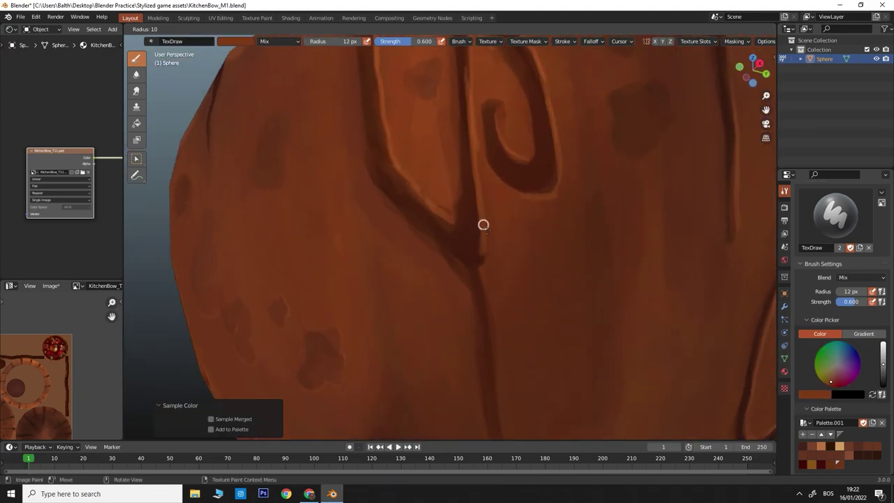
pyautogui.scroll(1, 447, 244)
pyautogui.scroll(1, 433, 238)
# Alternate between lighter and darker browns at smaller brush sizes around the bowl's sides
pyautogui.press('s')
pyautogui.scroll(-1, 482, 286)
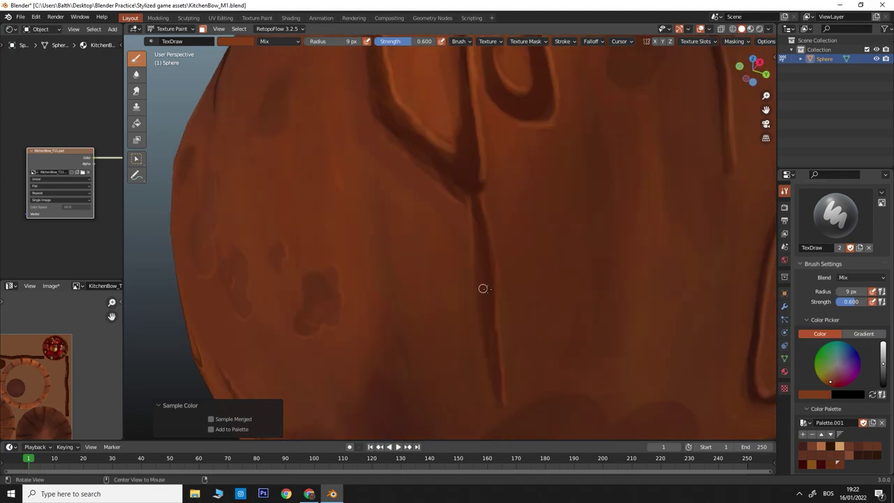
pyautogui.press('s')
pyautogui.moveTo(496, 399); pyautogui.dragTo(435, 162, button='middle')
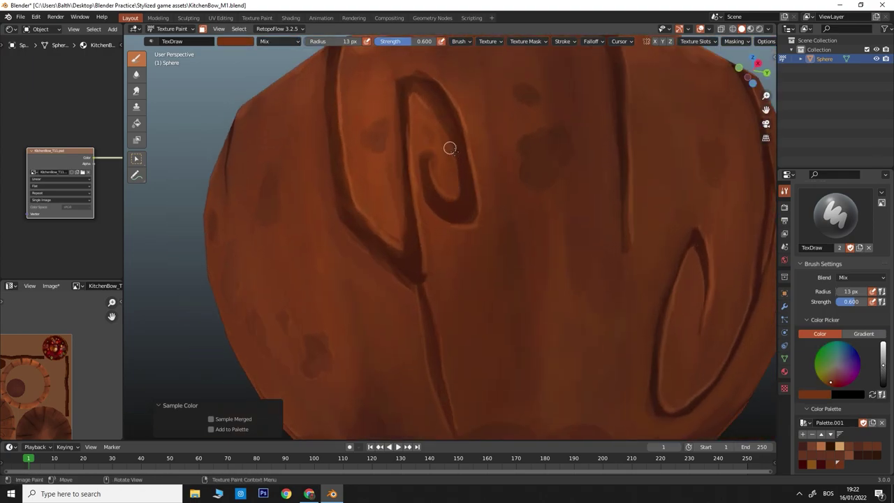
pyautogui.press('s')
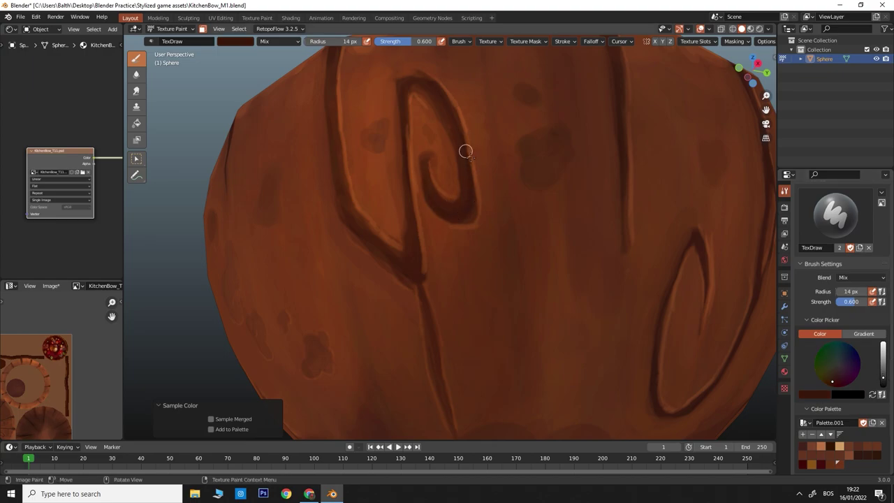
pyautogui.moveTo(465, 151)
pyautogui.mouseDown(button='middle')
pyautogui.moveTo(482, 235)
pyautogui.moveTo(509, 133)
pyautogui.mouseUp(button='middle')
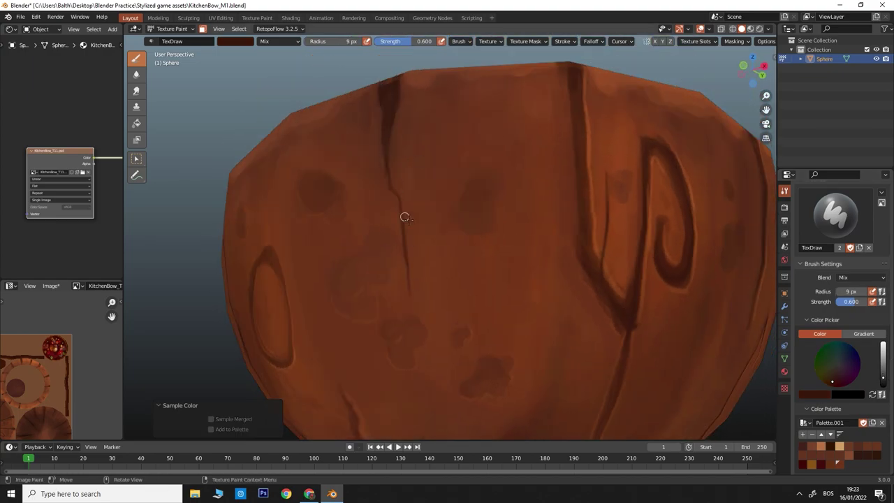
pyautogui.moveTo(404, 217)
pyautogui.mouseDown(button='middle')
pyautogui.moveTo(452, 220)
pyautogui.moveTo(419, 303)
pyautogui.moveTo(469, 240)
pyautogui.moveTo(449, 245)
pyautogui.moveTo(439, 216)
pyautogui.moveTo(470, 233)
pyautogui.moveTo(482, 215)
pyautogui.moveTo(484, 227)
pyautogui.moveTo(463, 222)
pyautogui.moveTo(457, 321)
pyautogui.moveTo(456, 307)
pyautogui.moveTo(435, 342)
pyautogui.moveTo(475, 263)
pyautogui.moveTo(445, 183)
pyautogui.mouseUp(button='middle')
# Shrink the brush to 8 px and sample dark rim-groove browns from the bowl's rim
pyautogui.press('s')
pyautogui.scroll(2, 454, 209)
pyautogui.scroll(2, 445, 183)
pyautogui.moveTo(451, 326)
pyautogui.mouseDown(button='middle')
pyautogui.moveTo(447, 280)
pyautogui.moveTo(492, 74)
pyautogui.moveTo(437, 261)
pyautogui.moveTo(479, 272)
pyautogui.moveTo(379, 335)
pyautogui.moveTo(409, 314)
pyautogui.moveTo(401, 261)
pyautogui.moveTo(502, 349)
pyautogui.moveTo(417, 267)
pyautogui.mouseUp(button='middle')
pyautogui.press('s')
pyautogui.scroll(1, 502, 349)
pyautogui.scroll(3, 502, 349)
pyautogui.press('s')
pyautogui.moveTo(467, 221)
pyautogui.mouseDown(button='middle')
pyautogui.moveTo(341, 279)
pyautogui.moveTo(343, 233)
pyautogui.moveTo(393, 202)
pyautogui.moveTo(367, 217)
pyautogui.moveTo(366, 263)
pyautogui.moveTo(397, 242)
pyautogui.moveTo(314, 377)
pyautogui.moveTo(421, 328)
pyautogui.moveTo(366, 258)
pyautogui.moveTo(453, 154)
pyautogui.moveTo(544, 339)
pyautogui.moveTo(600, 203)
pyautogui.moveTo(618, 183)
pyautogui.moveTo(512, 214)
pyautogui.moveTo(701, 310)
pyautogui.moveTo(641, 295)
pyautogui.moveTo(696, 273)
pyautogui.moveTo(610, 211)
pyautogui.moveTo(371, 219)
pyautogui.moveTo(384, 184)
pyautogui.moveTo(359, 174)
pyautogui.moveTo(495, 184)
pyautogui.moveTo(356, 293)
pyautogui.moveTo(399, 295)
pyautogui.moveTo(442, 275)
pyautogui.mouseUp(button='middle')
pyautogui.press('s')
pyautogui.press('s')
pyautogui.press('s')
pyautogui.click(400, 295)
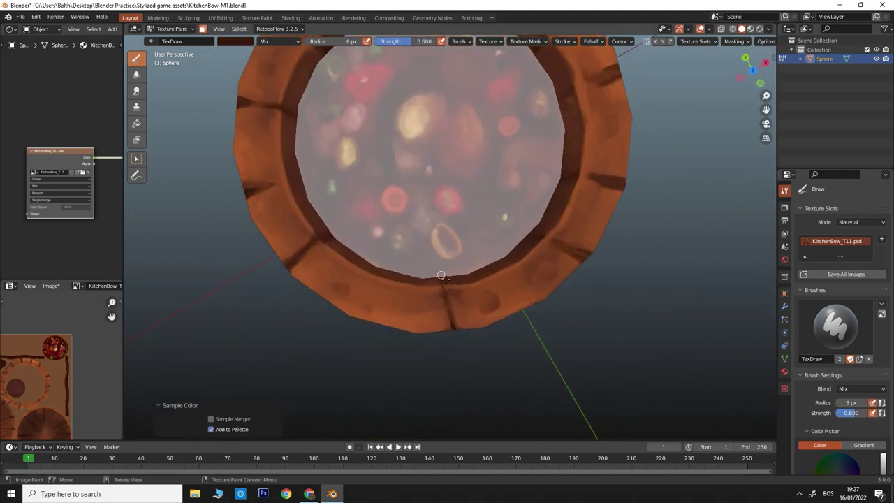
# Set the brush radius to 12 px and reframe along the rim toward the soup
pyautogui.moveTo(455, 323); pyautogui.dragTo(478, 239, button='middle')
pyautogui.press('f')
pyautogui.click(369, 240)
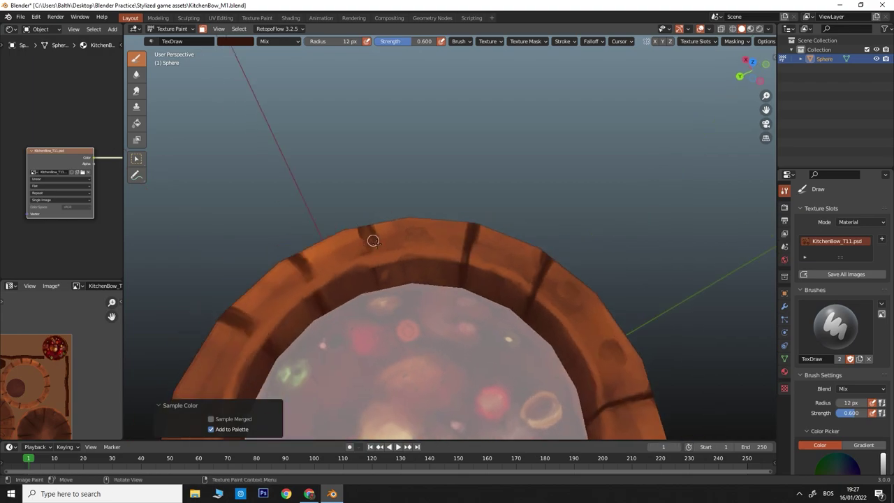
pyautogui.moveTo(370, 240)
pyautogui.keyDown('shift'); pyautogui.mouseDown(button='middle')
pyautogui.moveTo(379, 222)
pyautogui.moveTo(393, 233)
pyautogui.moveTo(424, 223)
pyautogui.moveTo(409, 213)
pyautogui.moveTo(409, 232)
pyautogui.moveTo(386, 259)
pyautogui.moveTo(305, 259)
pyautogui.moveTo(291, 277)
pyautogui.mouseUp(button='middle'); pyautogui.keyUp('shift')
pyautogui.scroll(-6, 291, 277)
pyautogui.moveTo(463, 262)
pyautogui.mouseDown(button='middle')
pyautogui.moveTo(512, 303)
pyautogui.moveTo(580, 339)
pyautogui.moveTo(496, 282)
pyautogui.mouseUp(button='middle')
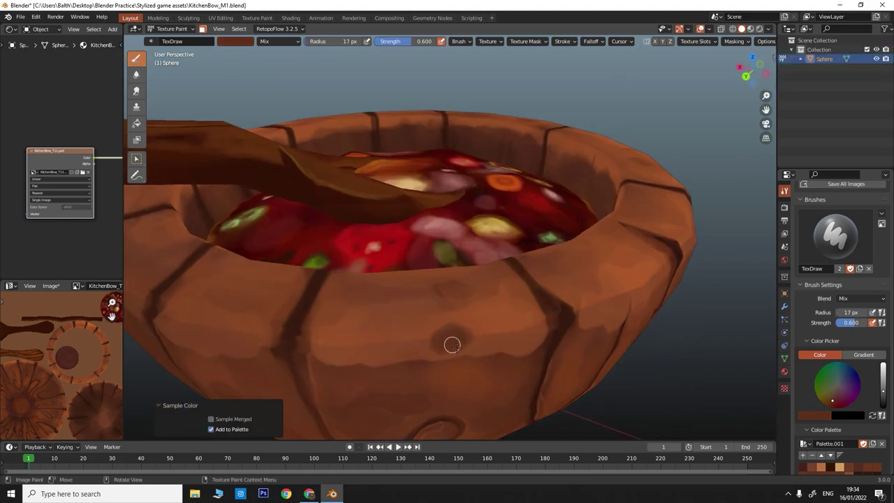
pyautogui.scroll(3, 452, 344)
pyautogui.scroll(1, 559, 297)
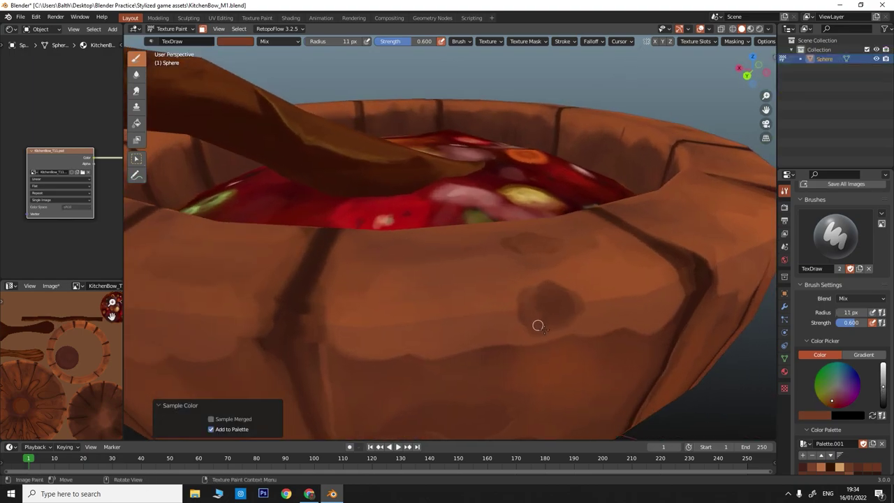
# Sample a dark brown and paint a dark stroke along the wall groove
pyautogui.press('s')
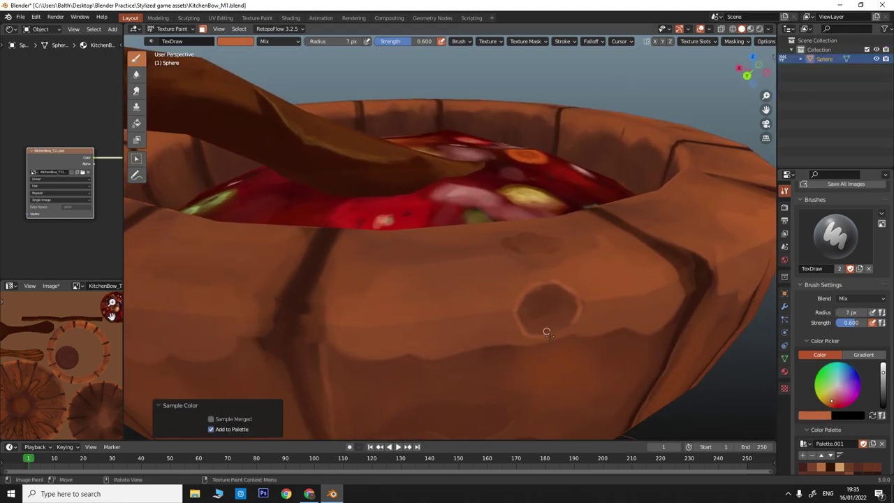
pyautogui.moveTo(639, 274); pyautogui.dragTo(534, 326, button='middle')
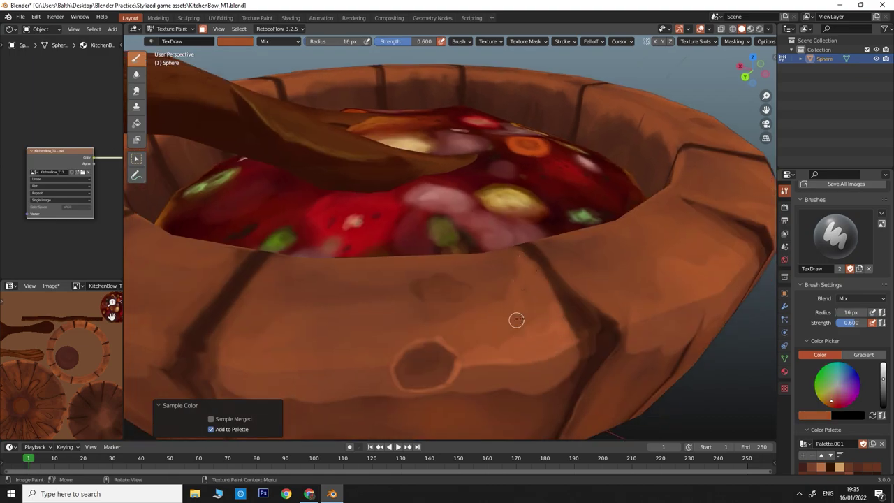
pyautogui.scroll(2, 516, 319)
pyautogui.moveTo(561, 281)
pyautogui.keyDown('shift'); pyautogui.mouseDown(button='middle')
pyautogui.moveTo(534, 306)
pyautogui.moveTo(401, 298)
pyautogui.mouseUp(button='middle'); pyautogui.keyUp('shift')
pyautogui.press('s')
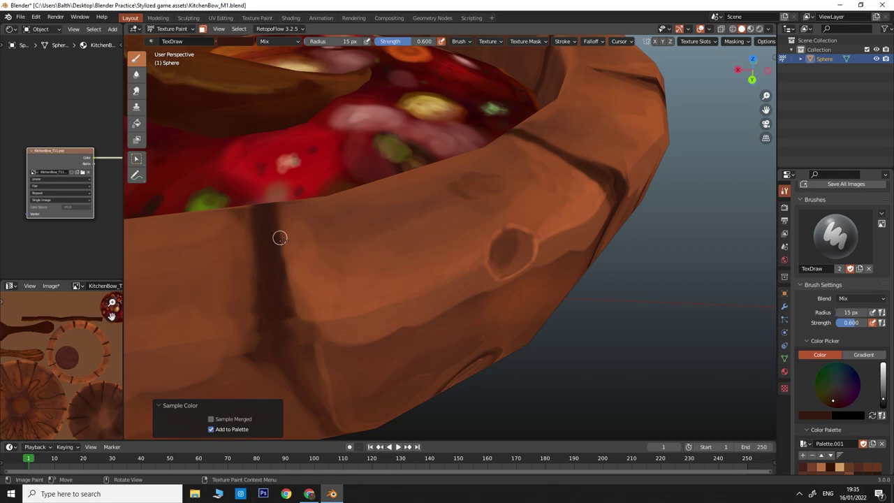
pyautogui.moveTo(279, 235); pyautogui.dragTo(300, 367)
pyautogui.moveTo(301, 368); pyautogui.dragTo(328, 302, button='middle')
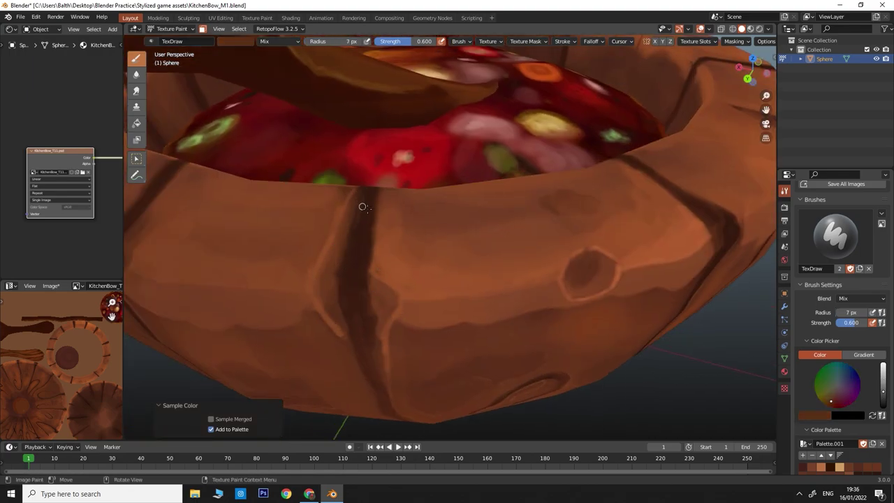
pyautogui.moveTo(362, 207)
pyautogui.mouseDown(button='middle')
pyautogui.moveTo(389, 172)
pyautogui.moveTo(368, 173)
pyautogui.moveTo(390, 262)
pyautogui.mouseUp(button='middle')
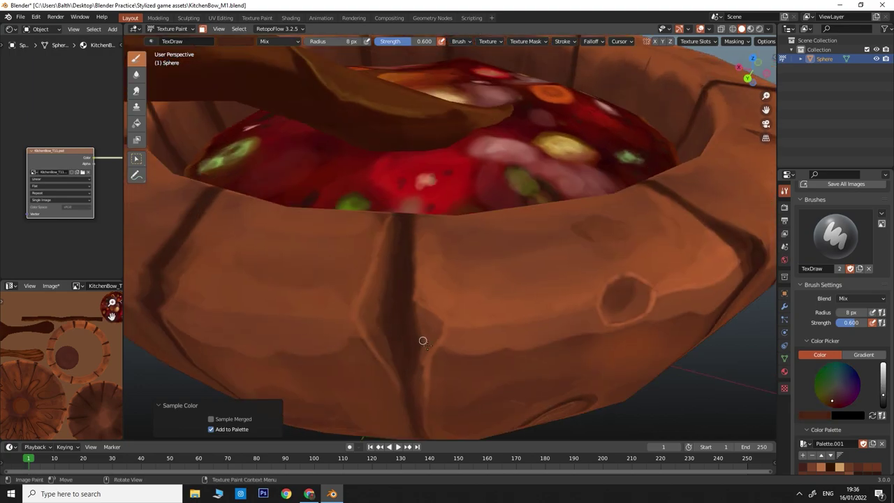
# Sample deeper and lighter browns from the bowl's lower outer wall
pyautogui.scroll(-5, 422, 340)
pyautogui.moveTo(325, 315); pyautogui.dragTo(368, 287, button='middle')
pyautogui.scroll(5, 368, 287)
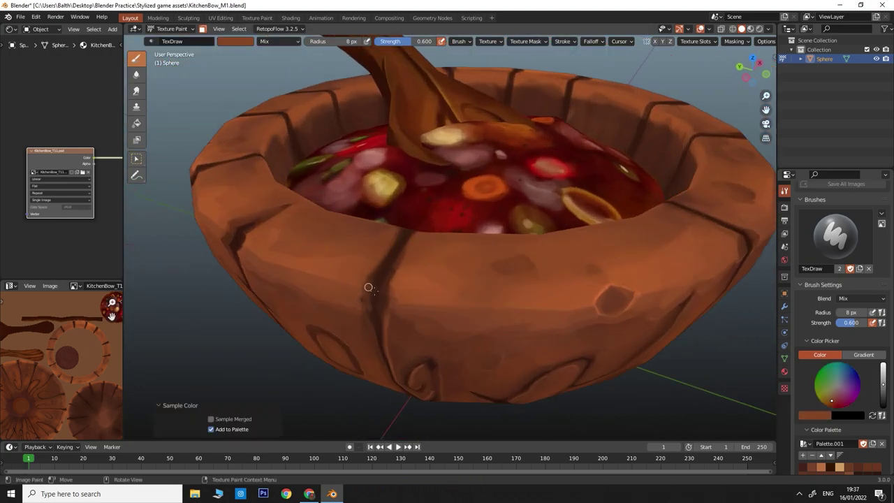
pyautogui.moveTo(371, 333); pyautogui.dragTo(349, 273, button='middle')
pyautogui.press('s')
pyautogui.moveTo(434, 287); pyautogui.dragTo(378, 255, button='middle')
pyautogui.press('s')
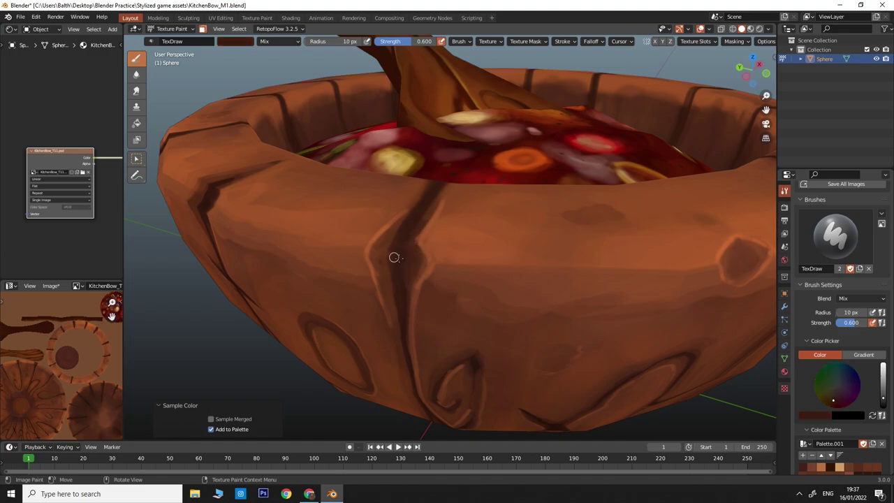
pyautogui.moveTo(410, 207); pyautogui.dragTo(492, 325, button='middle')
pyautogui.press('s')
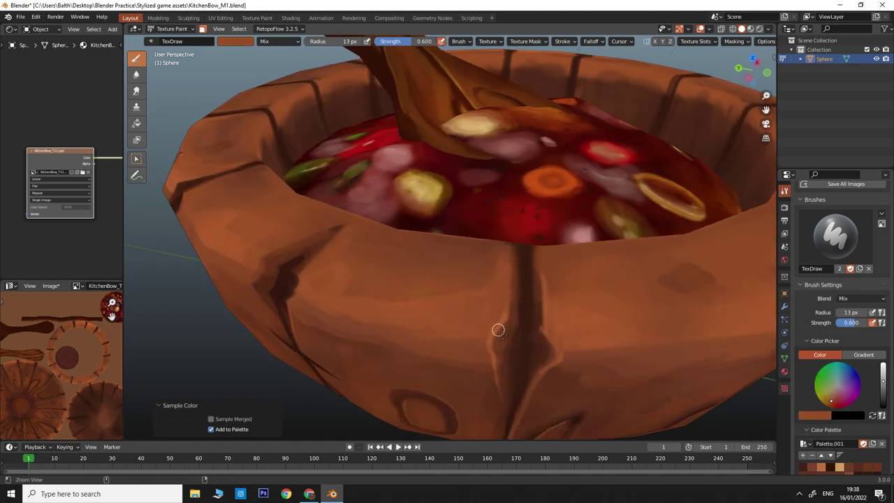
# Try darker fine-line browns, then pick up a lighter orange-brown from the bowl
pyautogui.scroll(-6, 515, 308)
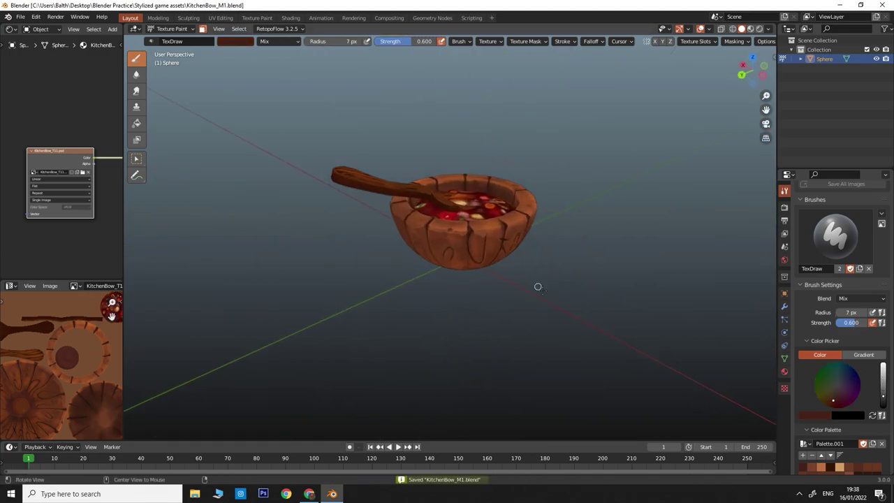
pyautogui.scroll(3, 536, 285)
pyautogui.moveTo(433, 225)
pyautogui.mouseDown(button='middle')
pyautogui.moveTo(434, 203)
pyautogui.moveTo(404, 303)
pyautogui.mouseUp(button='middle')
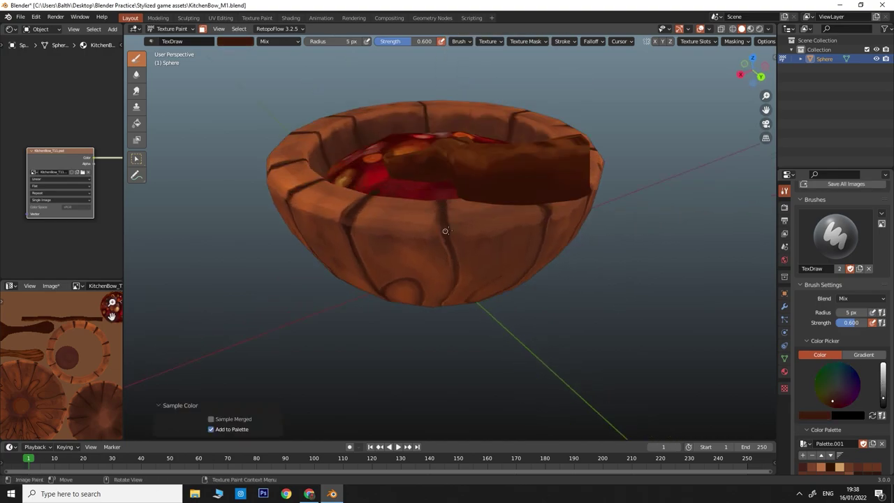
pyautogui.press('s')
pyautogui.moveTo(467, 276)
pyautogui.mouseDown(button='middle')
pyautogui.moveTo(447, 242)
pyautogui.moveTo(471, 305)
pyautogui.mouseUp(button='middle')
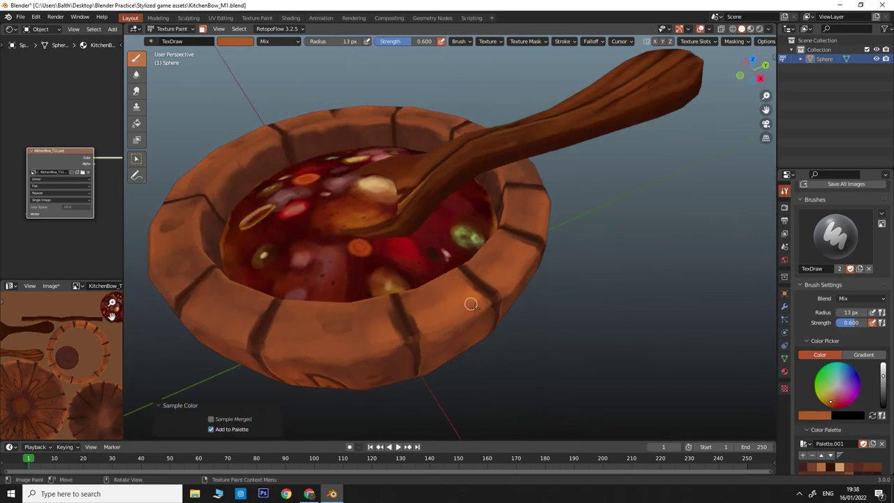
pyautogui.press('s')
pyautogui.moveTo(430, 326)
pyautogui.mouseDown(button='middle')
pyautogui.moveTo(404, 227)
pyautogui.moveTo(426, 265)
pyautogui.moveTo(359, 291)
pyautogui.moveTo(440, 286)
pyautogui.mouseUp(button='middle')
pyautogui.press('s')
pyautogui.click(428, 268)
# Paint a dark stroke on the bowl's side and sample another colour from it
pyautogui.moveTo(499, 281)
pyautogui.mouseDown(button='middle')
pyautogui.moveTo(478, 288)
pyautogui.moveTo(498, 311)
pyautogui.mouseUp(button='middle')
pyautogui.moveTo(498, 311); pyautogui.dragTo(470, 271)
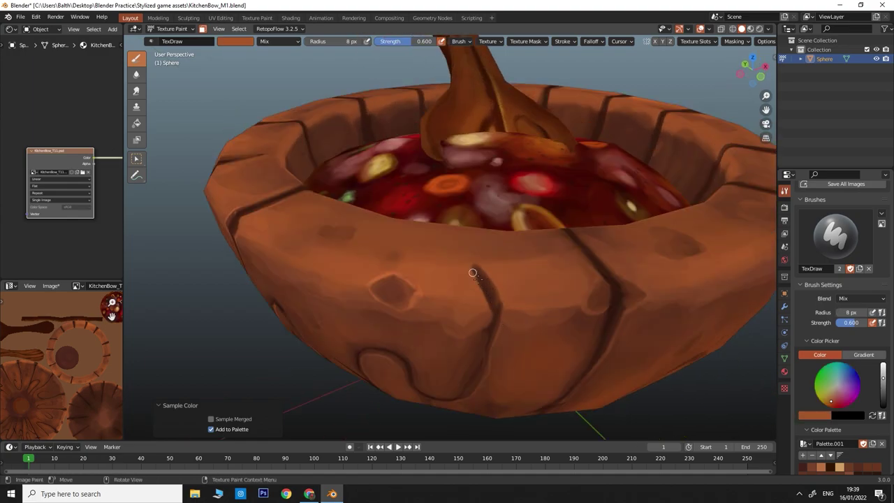
pyautogui.scroll(2, 477, 399)
pyautogui.scroll(-3, 471, 386)
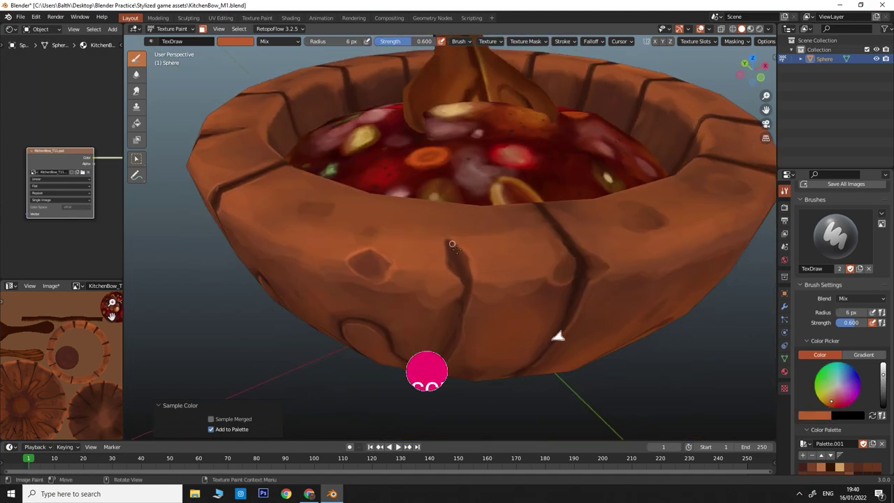
pyautogui.moveTo(558, 335); pyautogui.dragTo(449, 319, button='middle')
pyautogui.scroll(3, 467, 229)
pyautogui.click(466, 230)
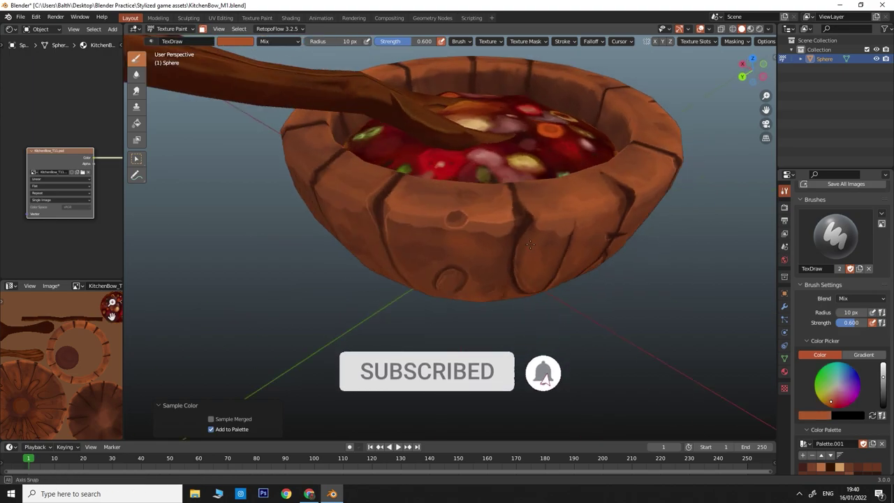
pyautogui.moveTo(467, 230); pyautogui.dragTo(358, 203, button='middle')
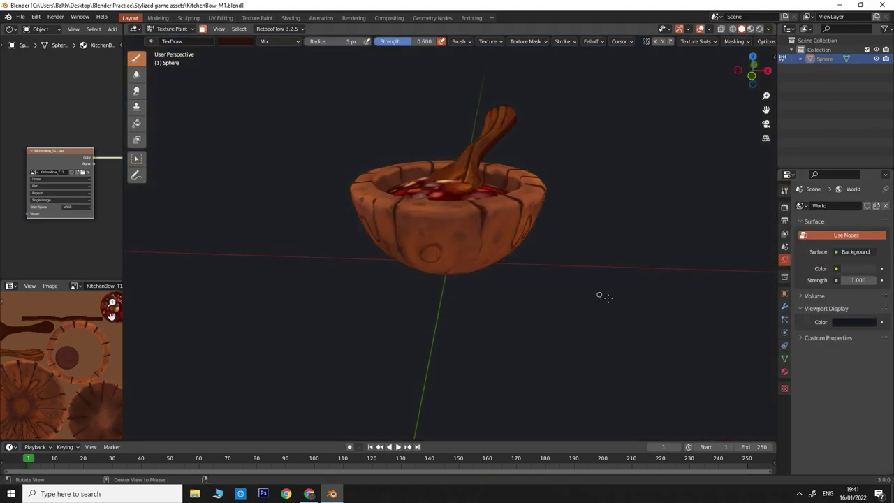
# Save the painted file, then duplicate the bowl and place the copy left of the original
pyautogui.moveTo(599, 294)
pyautogui.mouseDown(button='middle')
pyautogui.moveTo(642, 235)
pyautogui.moveTo(531, 303)
pyautogui.moveTo(585, 236)
pyautogui.moveTo(623, 298)
pyautogui.moveTo(708, 69)
pyautogui.mouseUp(button='middle')
pyautogui.hotkey('ctrl', 's')
pyautogui.moveTo(68, 281); pyautogui.dragTo(91, 39)
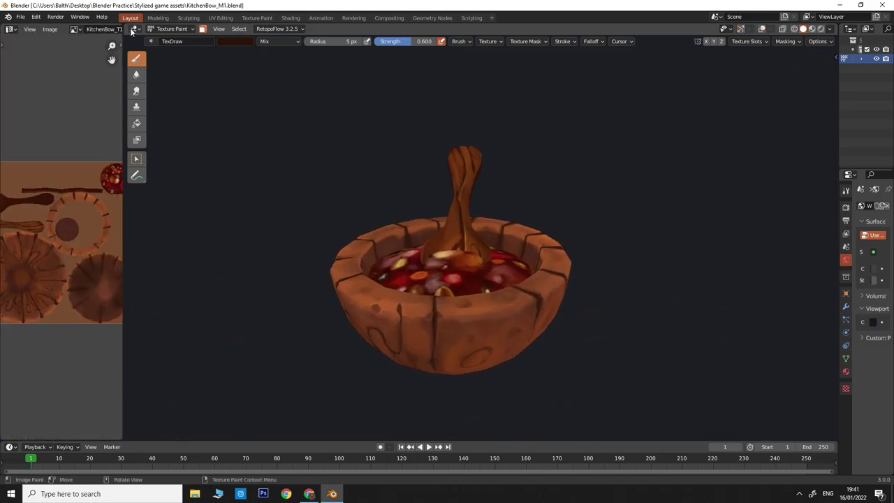
pyautogui.moveTo(520, 172)
pyautogui.mouseDown(button='middle')
pyautogui.moveTo(478, 247)
pyautogui.moveTo(271, 235)
pyautogui.mouseUp(button='middle')
pyautogui.press('g')
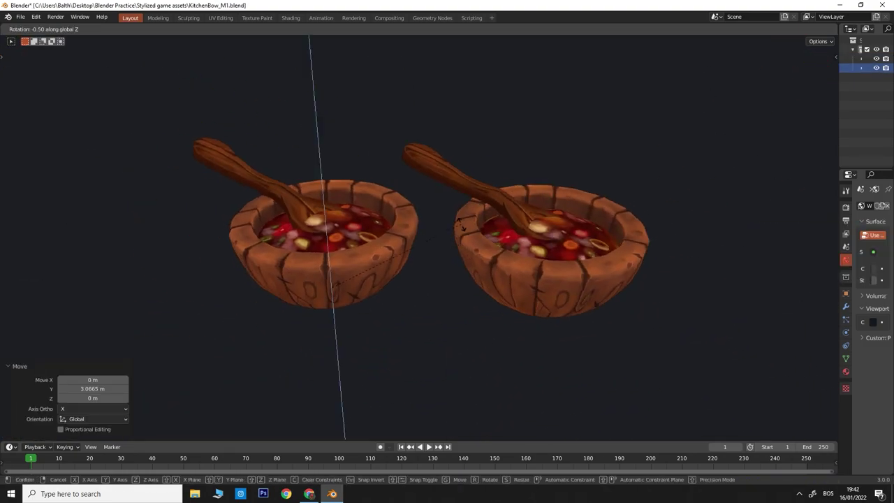
pyautogui.click(364, 238)
# Rotate the duplicate bowl and scale up the right bowl
pyautogui.moveTo(364, 238); pyautogui.dragTo(315, 209, button='middle')
pyautogui.press('r')
pyautogui.click(257, 157)
pyautogui.moveTo(257, 157); pyautogui.dragTo(476, 273, button='middle')
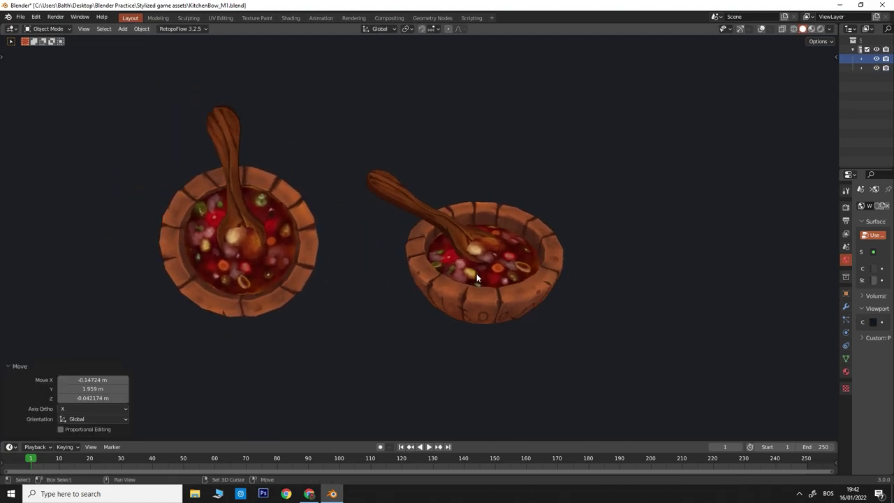
pyautogui.click(535, 239)
pyautogui.press('s')
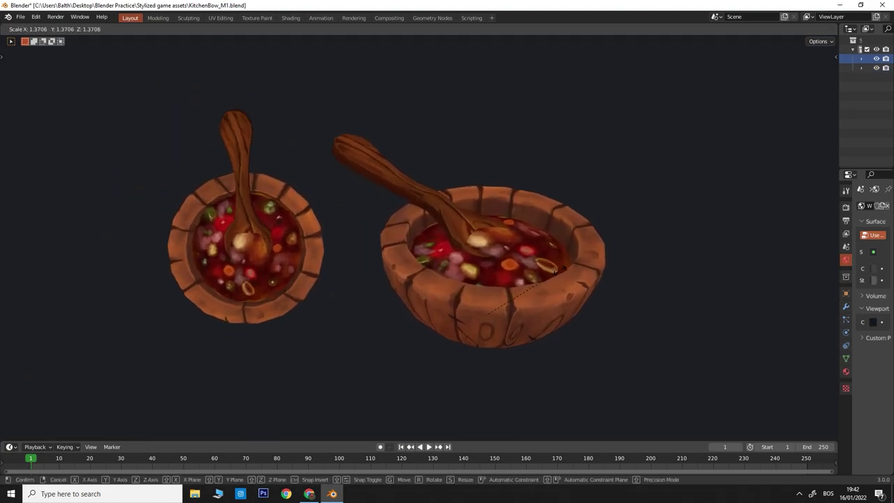
pyautogui.click(559, 272)
# Shrink the left bowl and move it up and to the left
pyautogui.click(287, 252)
pyautogui.press('s')
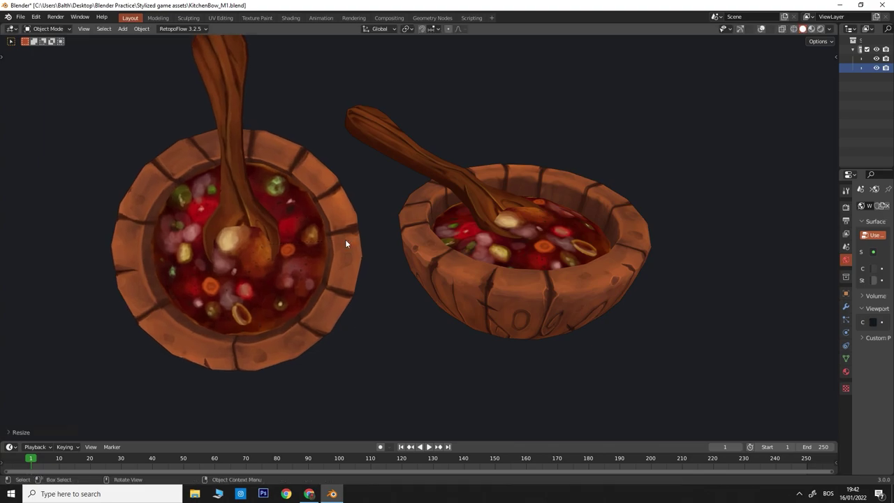
pyautogui.click(284, 277)
pyautogui.press('g')
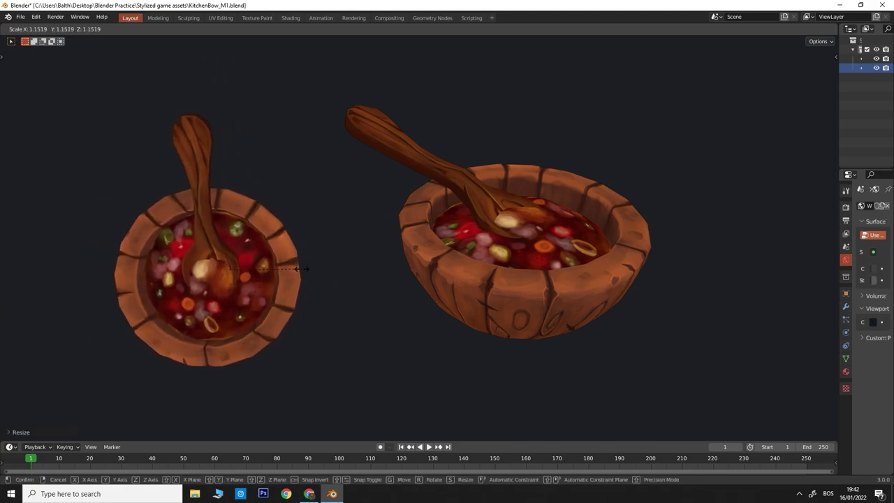
pyautogui.click(565, 264)
# Tumble the right bowl twice with free rotation to show its carved side
pyautogui.click(565, 261)
pyautogui.press('r')
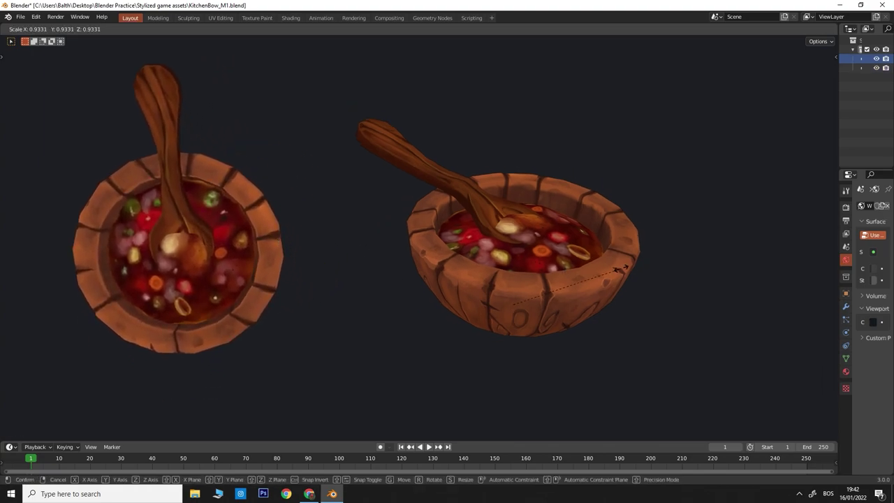
pyautogui.click(603, 287)
pyautogui.press('r')
pyautogui.press('r')
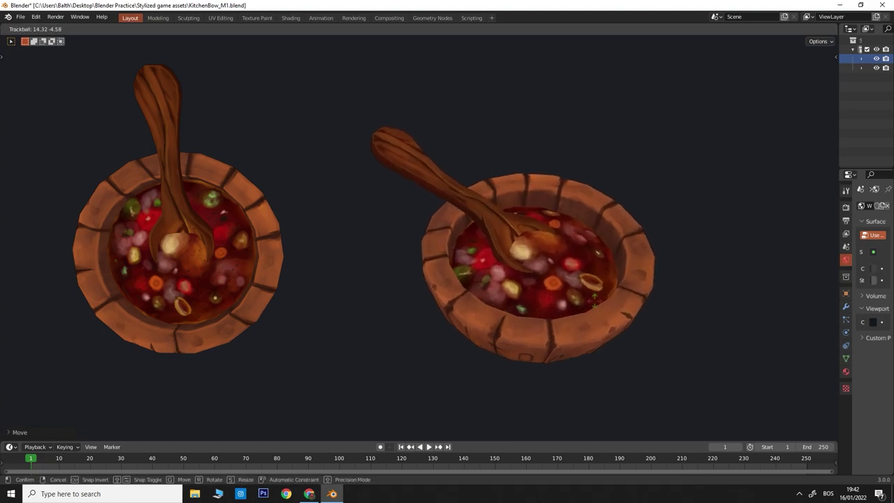
pyautogui.click(600, 285)
pyautogui.scroll(-2, 591, 296)
pyautogui.scroll(-1, 582, 285)
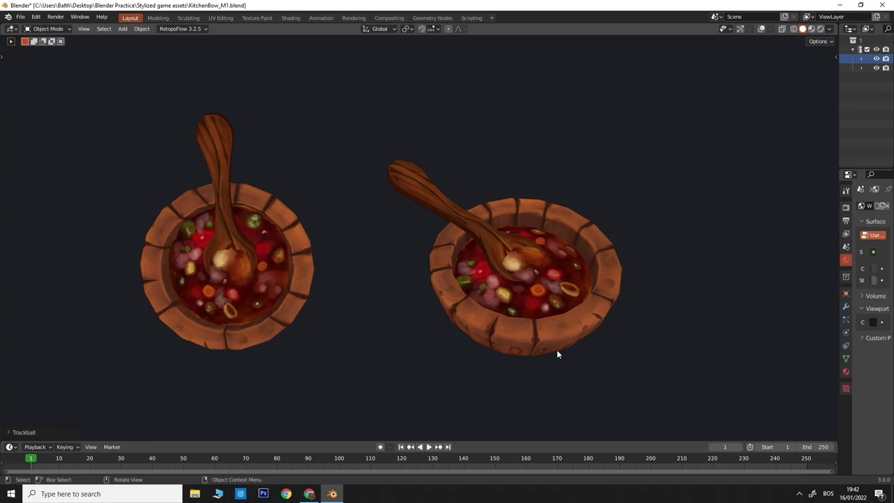
# Undo recent bowl orientations and enlarge the left bowl from a near top-down view
pyautogui.moveTo(654, 350)
pyautogui.mouseDown(button='middle')
pyautogui.moveTo(691, 293)
pyautogui.moveTo(429, 289)
pyautogui.moveTo(296, 247)
pyautogui.moveTo(258, 264)
pyautogui.moveTo(237, 320)
pyautogui.mouseUp(button='middle')
pyautogui.moveTo(309, 308)
pyautogui.mouseDown(button='middle')
pyautogui.moveTo(346, 320)
pyautogui.moveTo(343, 353)
pyautogui.moveTo(390, 325)
pyautogui.moveTo(363, 309)
pyautogui.moveTo(370, 329)
pyautogui.mouseUp(button='middle')
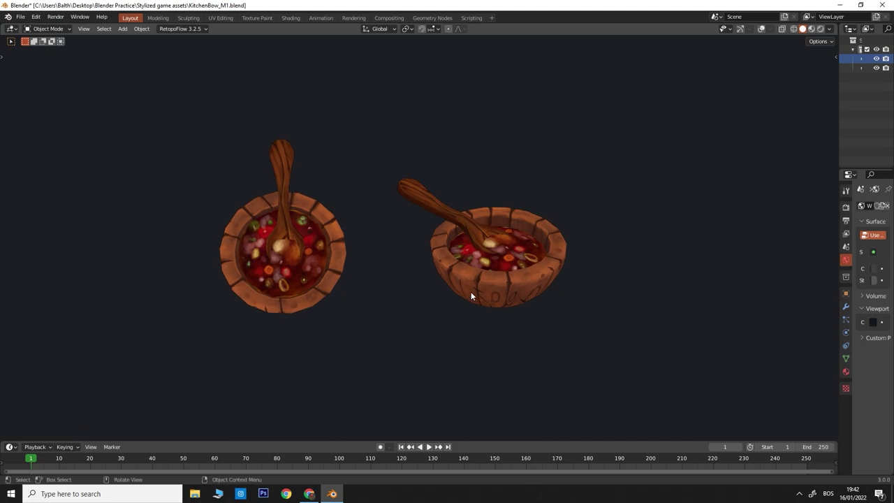
pyautogui.hotkey('ctrl', 'z')
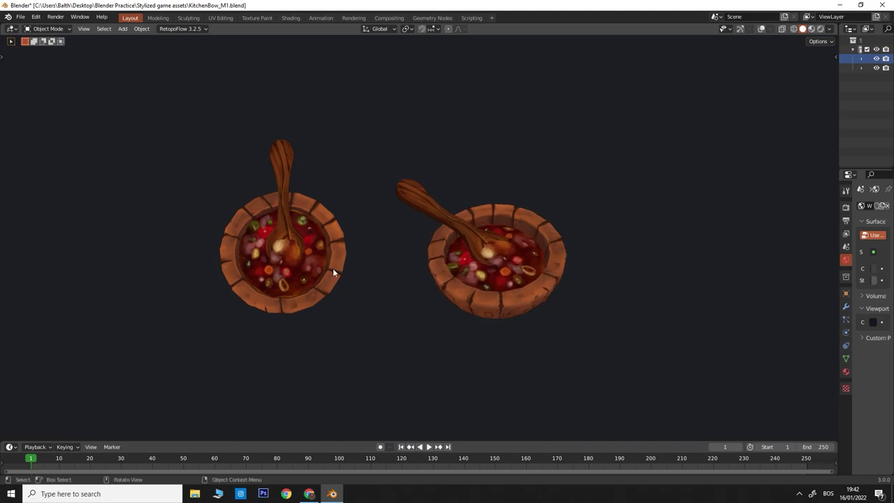
pyautogui.hotkey('ctrl', 'z')
# Scale the right bowl up by 1.2105, adjust the left bowl's tilt, and save KitchenBow_M1.blend
pyautogui.hotkey('ctrl', 'z')
pyautogui.press('s')
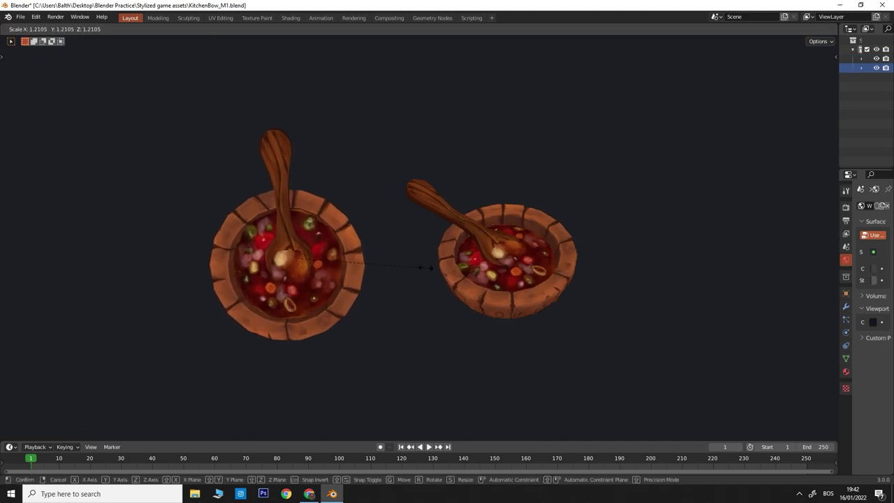
pyautogui.click(423, 268)
pyautogui.hotkey('ctrl', 'z')
pyautogui.press('s')
pyautogui.click(567, 272)
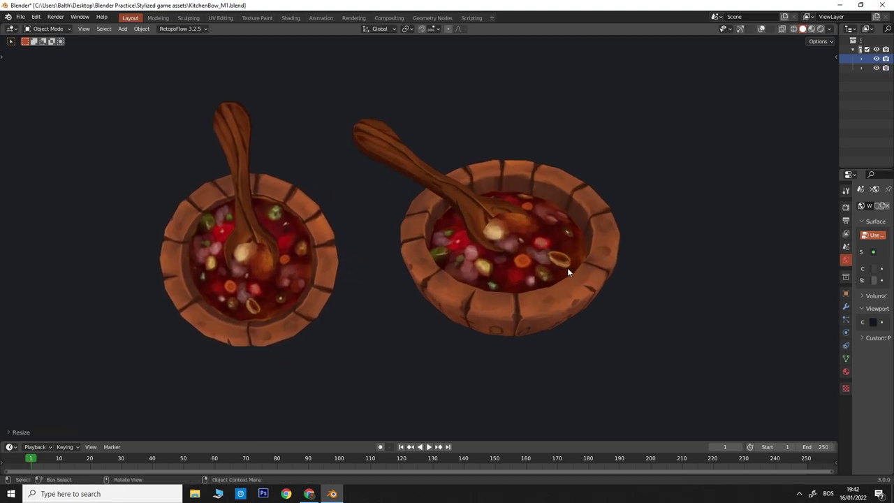
pyautogui.hotkey('ctrl', 'z')
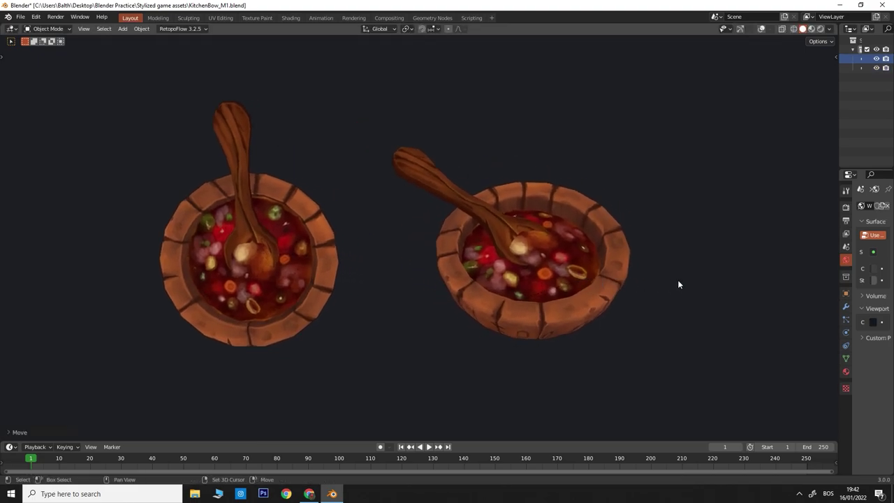
pyautogui.keyDown('shift'); pyautogui.moveTo(678, 284); pyautogui.dragTo(669, 279, button='middle'); pyautogui.keyUp('shift')
pyautogui.hotkey('ctrl', 's')
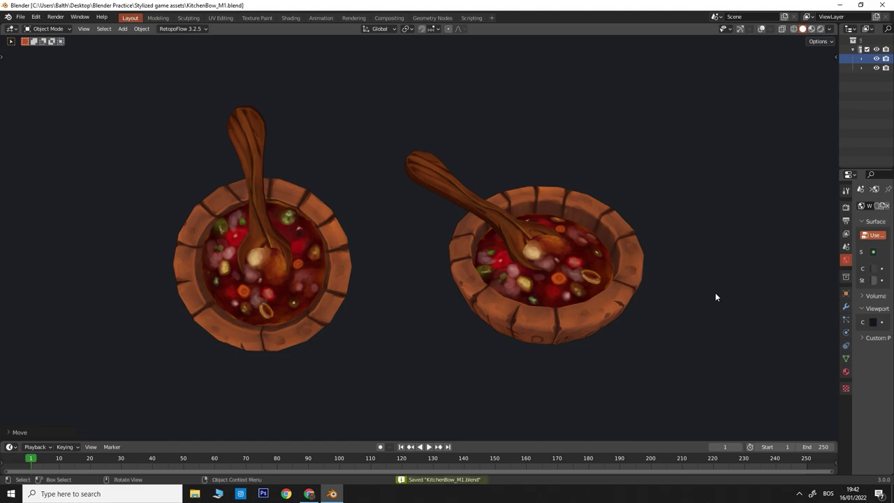
pyautogui.moveTo(715, 297); pyautogui.dragTo(717, 259, button='middle')
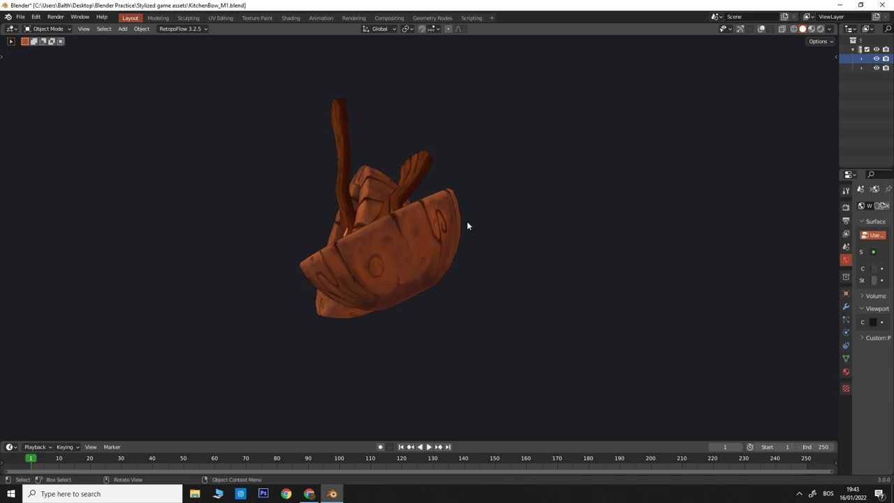
# Clear the bowl's rotation and turn it around the Z axis in top view
pyautogui.hotkey('alt', 'r')
pyautogui.moveTo(405, 224)
pyautogui.mouseDown(button='middle')
pyautogui.moveTo(318, 227)
pyautogui.moveTo(435, 153)
pyautogui.moveTo(470, 247)
pyautogui.moveTo(414, 247)
pyautogui.moveTo(560, 249)
pyautogui.moveTo(580, 238)
pyautogui.moveTo(519, 238)
pyautogui.moveTo(540, 309)
pyautogui.mouseUp(button='middle')
pyautogui.press('KP_7')
pyautogui.press('r')
pyautogui.press('z')
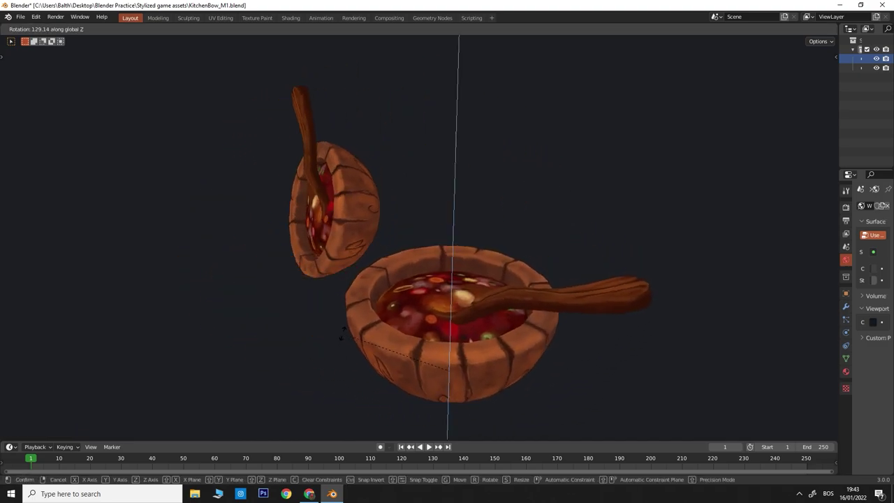
pyautogui.click(342, 334)
# Clear the left bowl's rotation and scale it up
pyautogui.moveTo(404, 291)
pyautogui.mouseDown(button='middle')
pyautogui.moveTo(464, 288)
pyautogui.moveTo(463, 261)
pyautogui.mouseUp(button='middle')
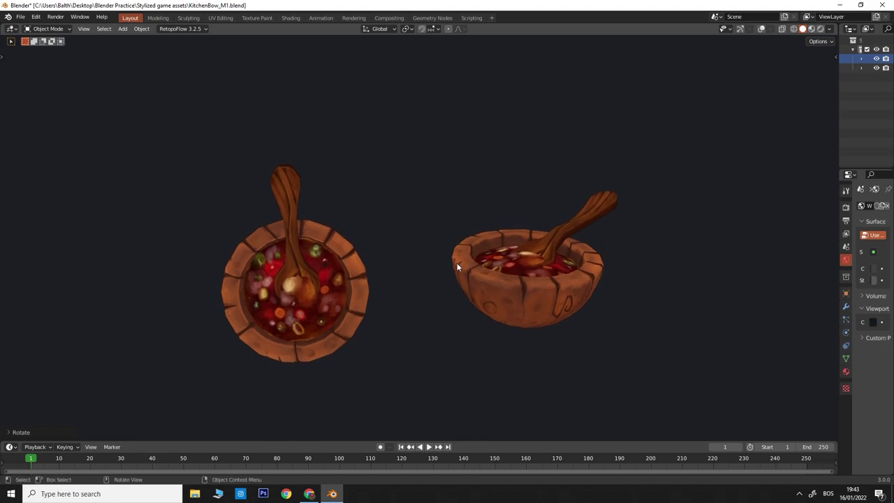
pyautogui.click(333, 256)
pyautogui.hotkey('alt', 'r')
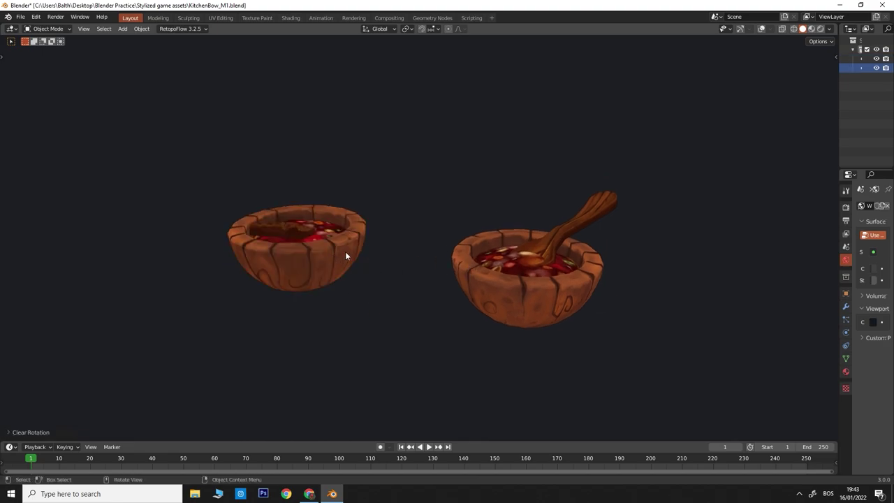
pyautogui.moveTo(345, 251)
pyautogui.mouseDown(button='middle')
pyautogui.moveTo(380, 274)
pyautogui.moveTo(353, 279)
pyautogui.mouseUp(button='middle')
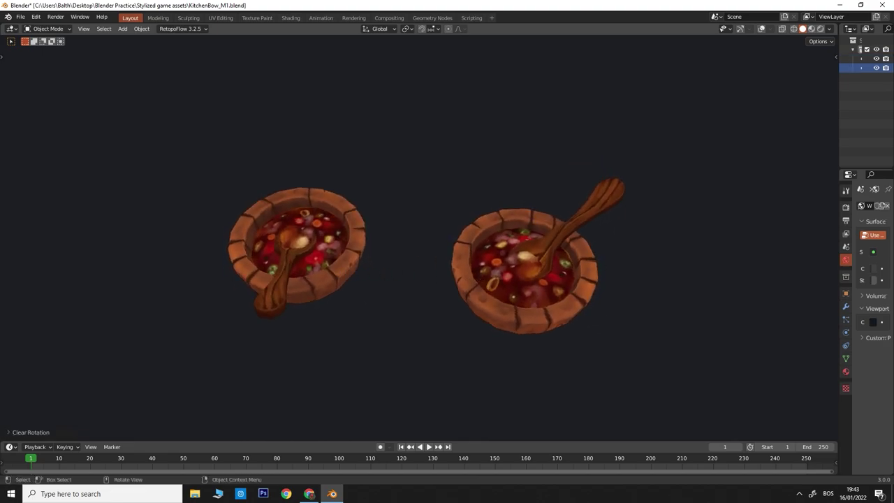
pyautogui.press('s')
pyautogui.press('Return')
# Rotate the left bowl around Z and move it, then delete the left bowl copy
pyautogui.press('r')
pyautogui.press('z')
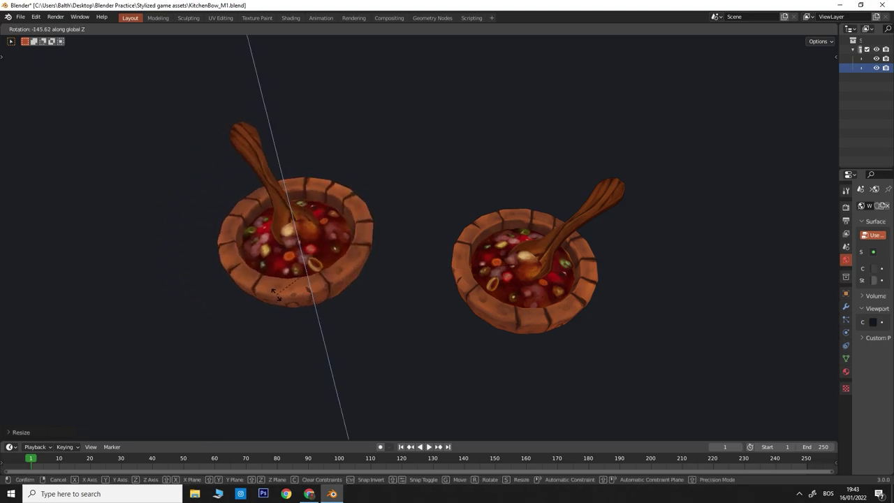
pyautogui.press('Return')
pyautogui.press('g')
pyautogui.click(321, 294)
pyautogui.moveTo(321, 294)
pyautogui.mouseDown(button='middle')
pyautogui.moveTo(380, 258)
pyautogui.moveTo(354, 253)
pyautogui.moveTo(383, 223)
pyautogui.moveTo(370, 242)
pyautogui.moveTo(440, 289)
pyautogui.moveTo(486, 259)
pyautogui.moveTo(548, 247)
pyautogui.moveTo(475, 246)
pyautogui.mouseUp(button='middle')
pyautogui.press('Delete')
pyautogui.scroll(1, 486, 259)
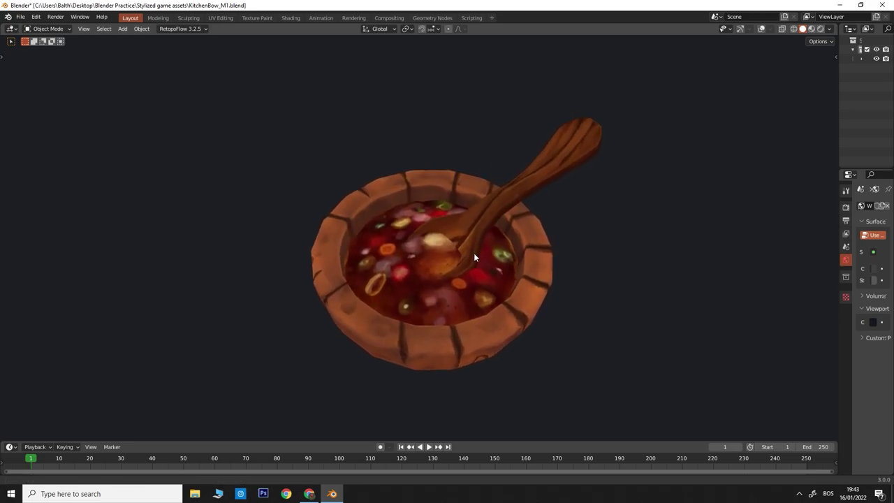
# Rotate the remaining bowl around Z so its spoon points upper-left
pyautogui.scroll(-1, 473, 257)
pyautogui.click(457, 273)
pyautogui.press('r')
pyautogui.press('z')
pyautogui.click(351, 192)
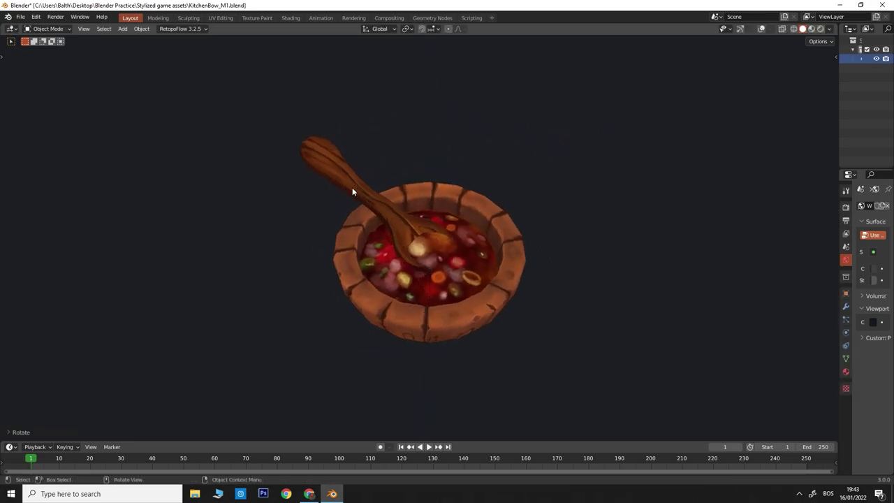
# Frame a low side presentation view of the bowl and save KitchenBow_M1.blend
pyautogui.moveTo(351, 192)
pyautogui.mouseDown(button='middle')
pyautogui.moveTo(548, 249)
pyautogui.moveTo(553, 224)
pyautogui.moveTo(489, 285)
pyautogui.moveTo(502, 253)
pyautogui.moveTo(547, 227)
pyautogui.moveTo(836, 248)
pyautogui.moveTo(119, 257)
pyautogui.moveTo(108, 272)
pyautogui.moveTo(118, 278)
pyautogui.mouseUp(button='middle')
pyautogui.scroll(2, 507, 238)
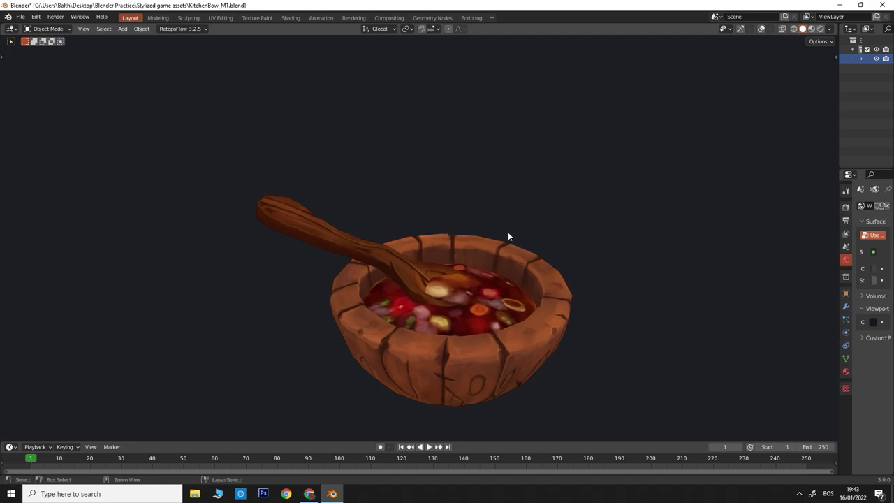
pyautogui.moveTo(507, 236); pyautogui.dragTo(464, 269, button='middle')
pyautogui.scroll(-2, 491, 311)
pyautogui.moveTo(491, 311)
pyautogui.mouseDown(button='middle')
pyautogui.moveTo(510, 322)
pyautogui.moveTo(494, 340)
pyautogui.moveTo(530, 322)
pyautogui.moveTo(546, 327)
pyautogui.mouseUp(button='middle')
pyautogui.hotkey('ctrl', 's')
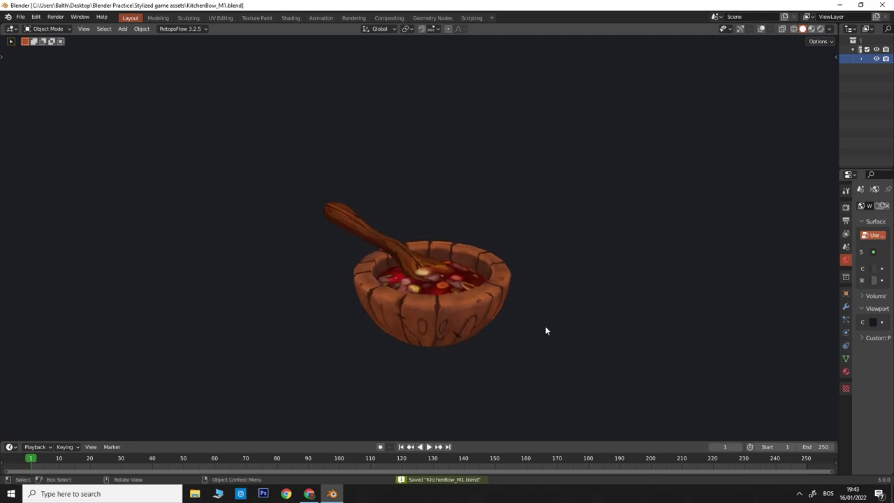